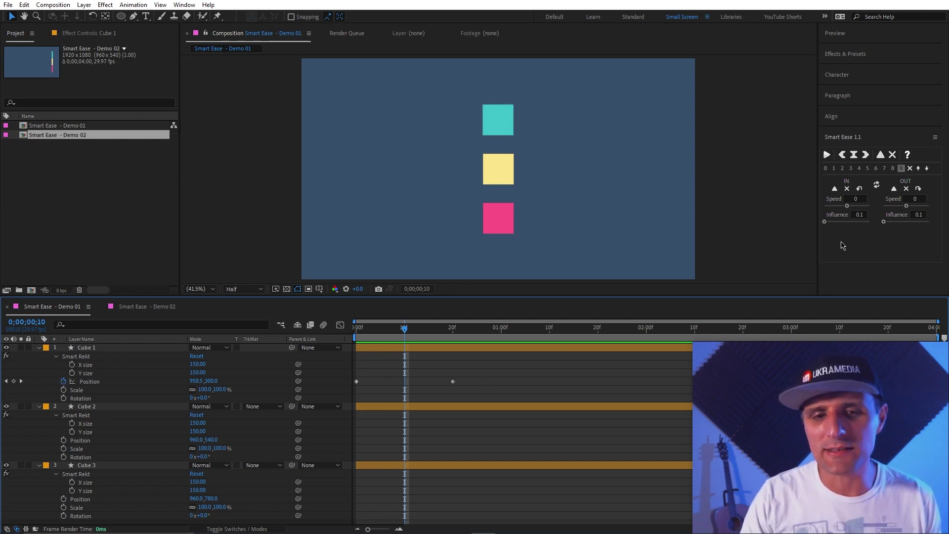
# Preview Cube 1's linear position animation from the first frame by playing and scrubbing through it
pyautogui.click(508, 120)
pyautogui.press('Home')
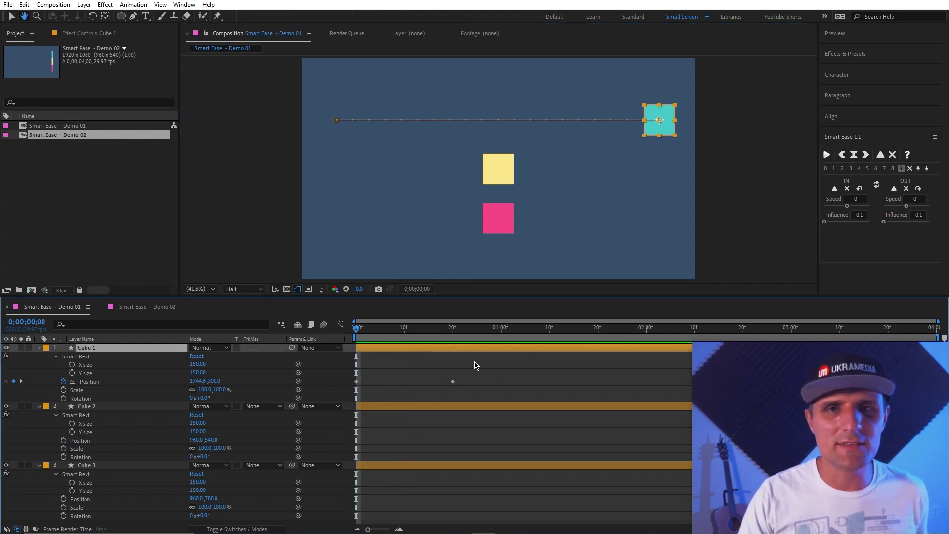
pyautogui.press('space')
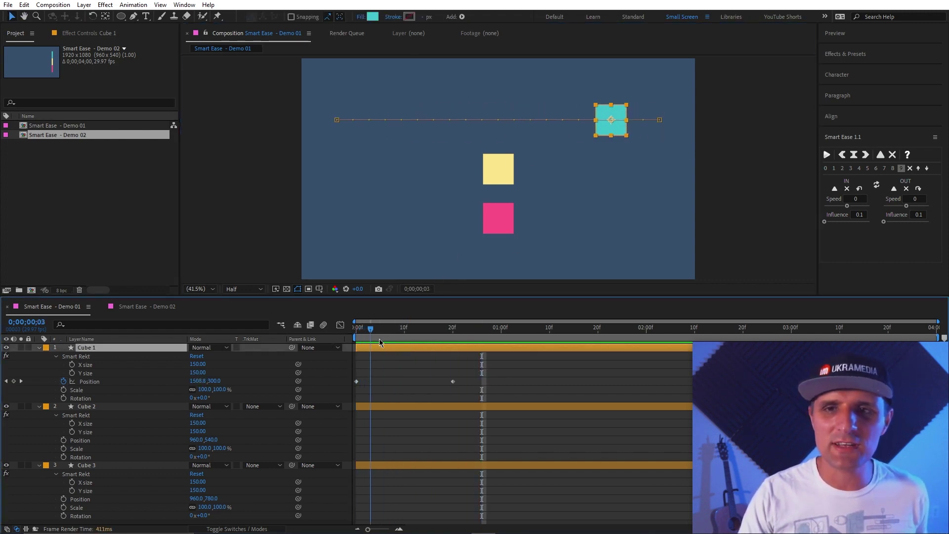
pyautogui.press('space')
pyautogui.moveTo(468, 376); pyautogui.dragTo(348, 394)
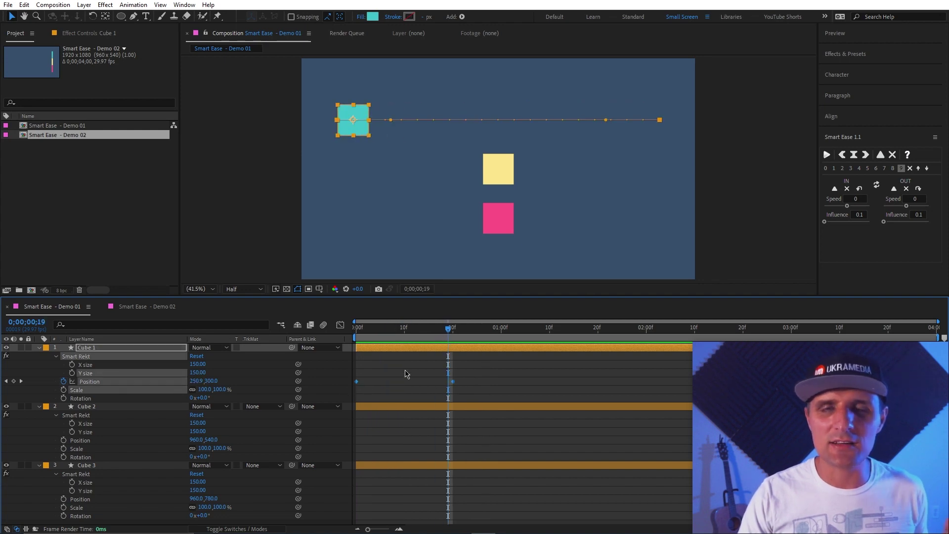
pyautogui.moveTo(423, 330); pyautogui.dragTo(319, 346)
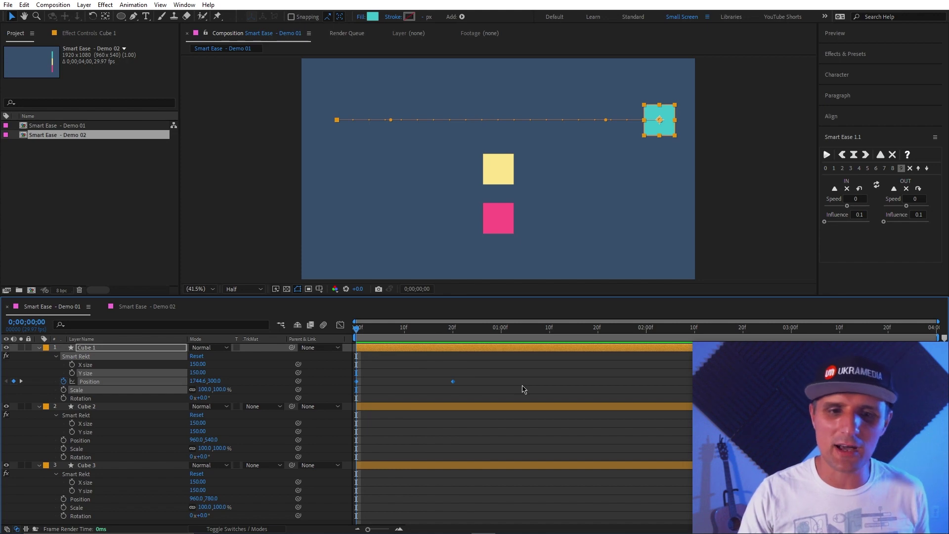
pyautogui.press('space')
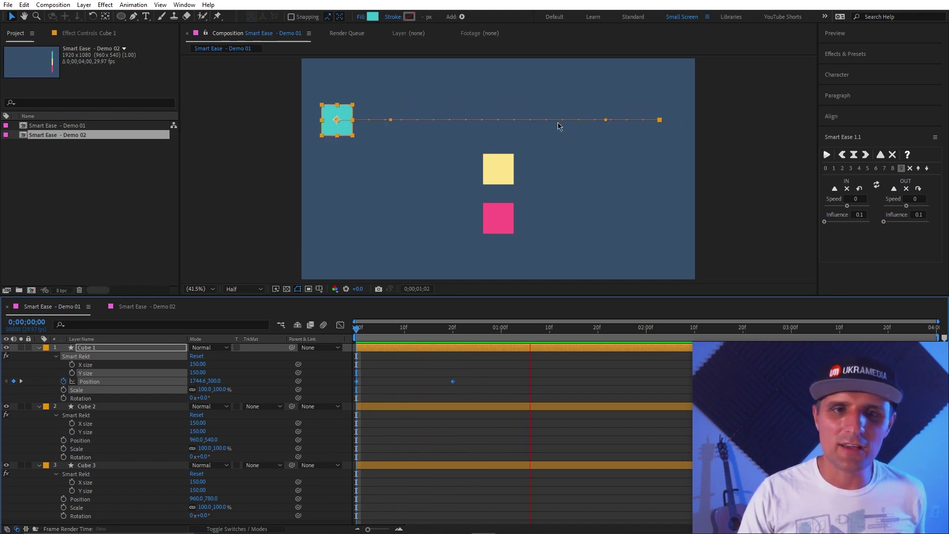
pyautogui.press('space')
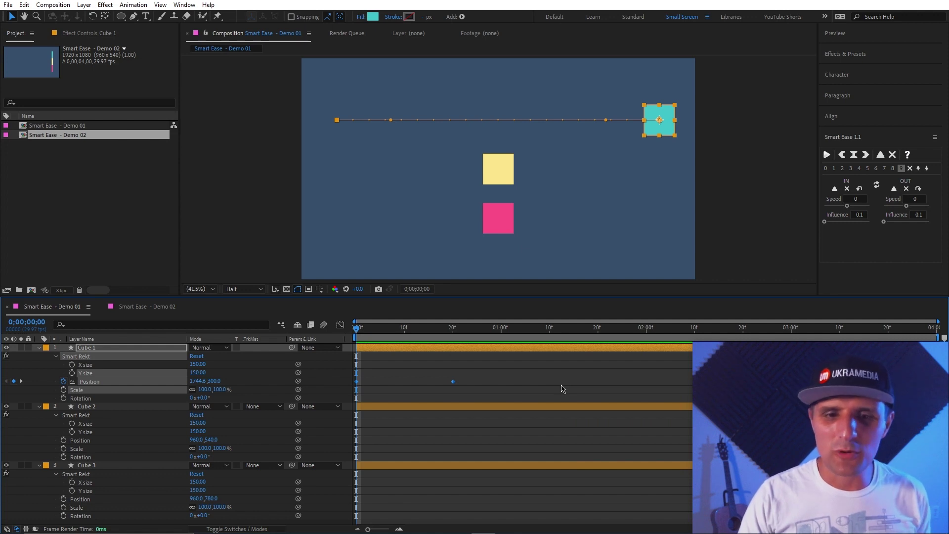
# Set the outgoing velocity of Cube 1's first Position keyframe to 0 pixels/sec speed and 50% influence
pyautogui.click(433, 388)
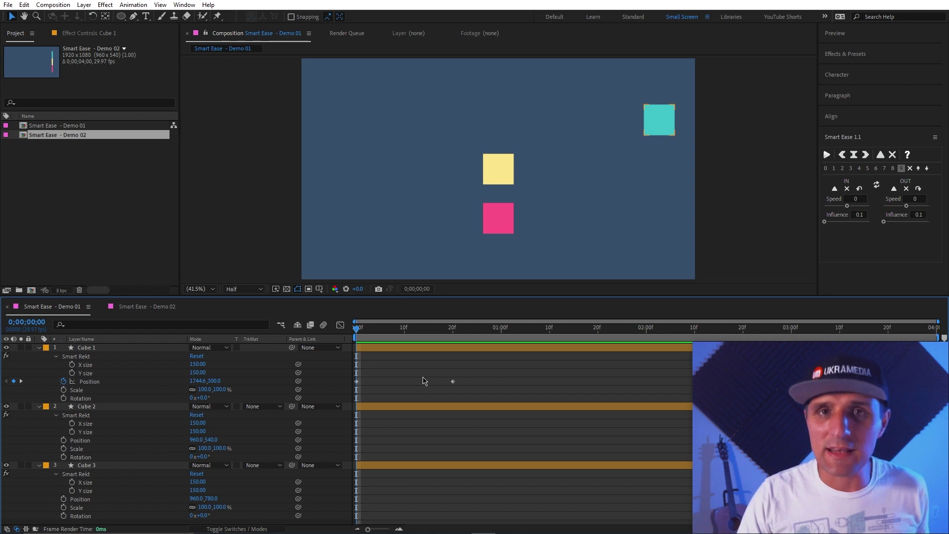
pyautogui.click(357, 381)
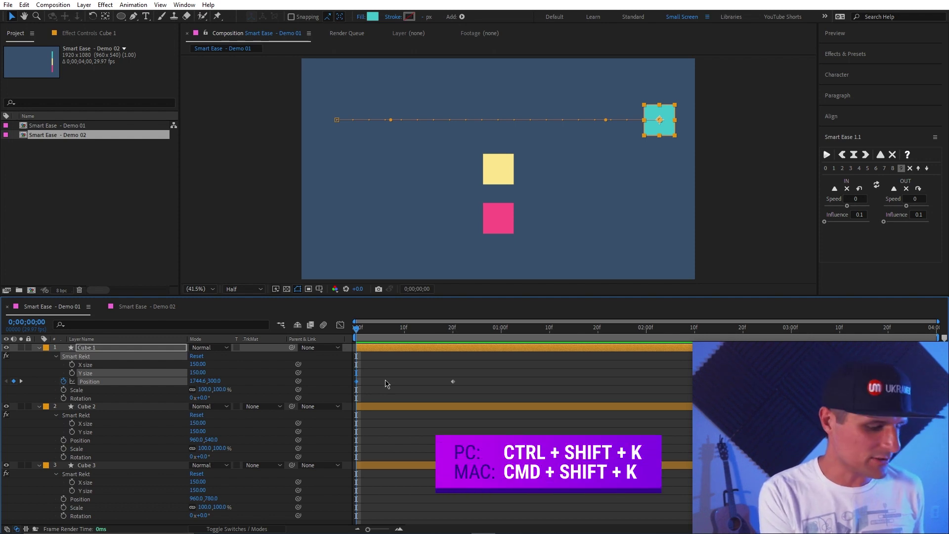
pyautogui.hotkey('ctrl', 'shift', 'k')
pyautogui.moveTo(300, 176); pyautogui.dragTo(332, 181)
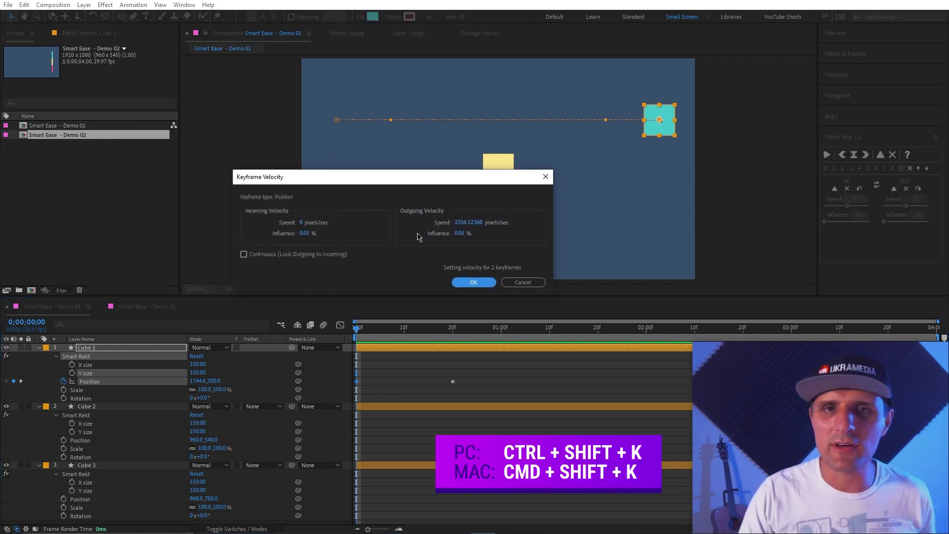
pyautogui.moveTo(424, 181); pyautogui.dragTo(284, 146)
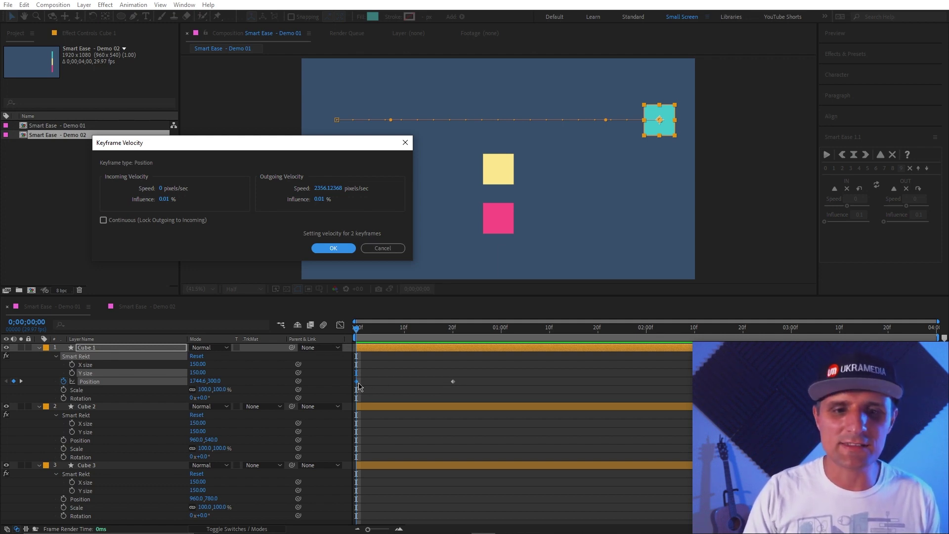
pyautogui.click(326, 189)
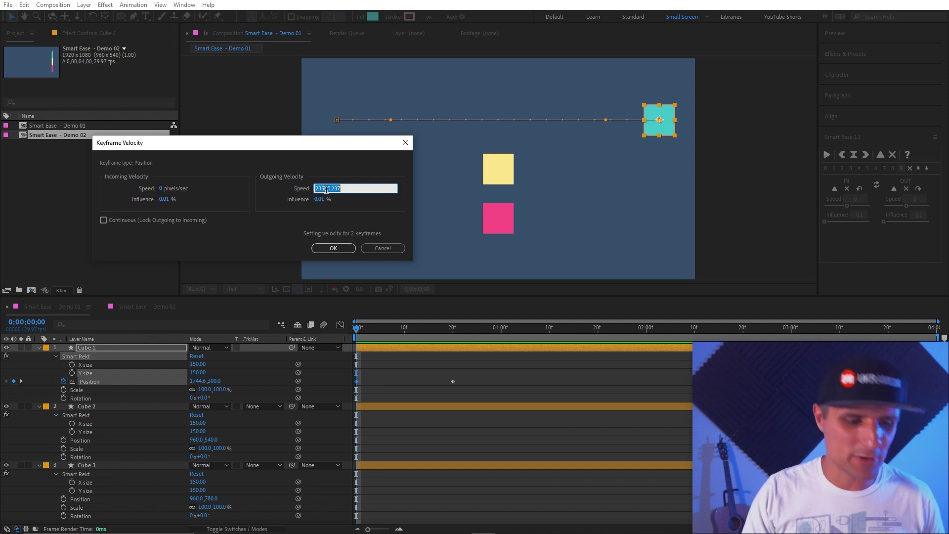
pyautogui.write('0')
pyautogui.click(355, 218)
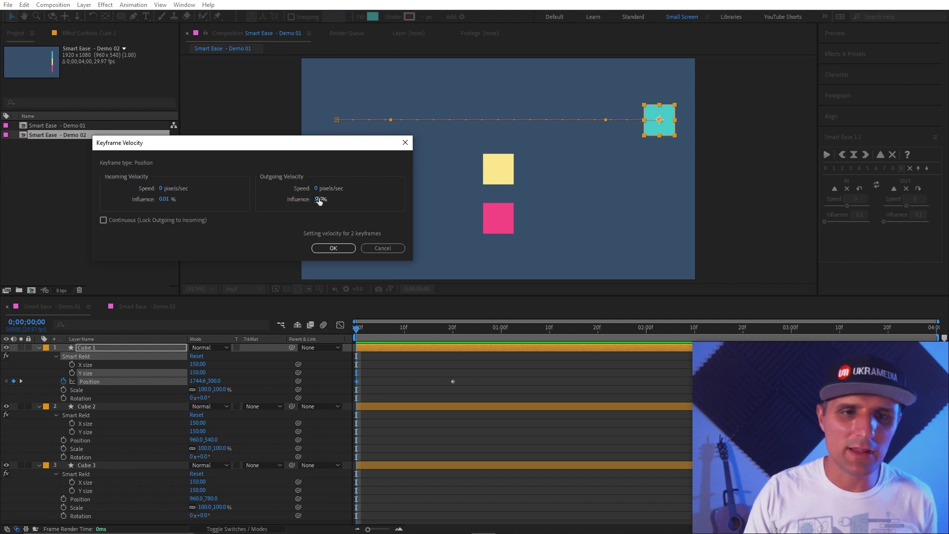
pyautogui.click(320, 199)
pyautogui.click(373, 233)
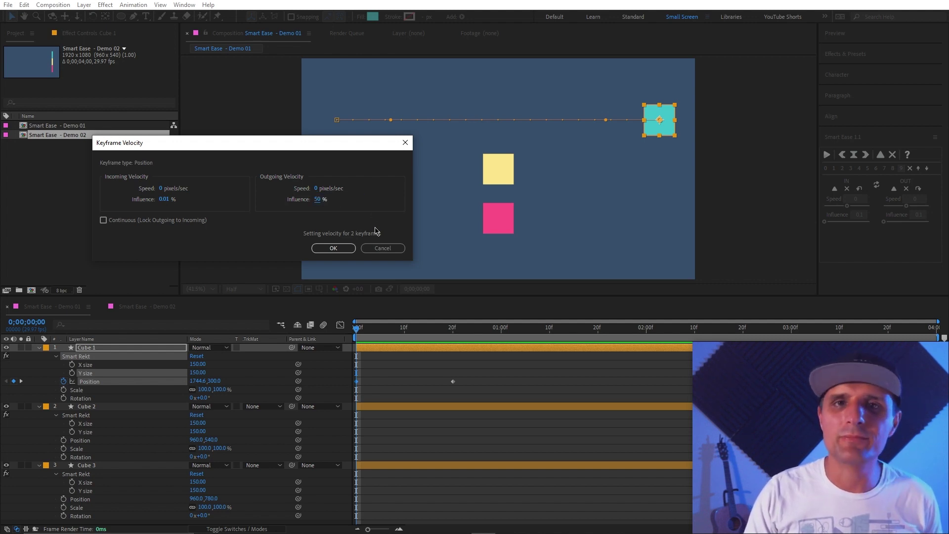
pyautogui.click(338, 248)
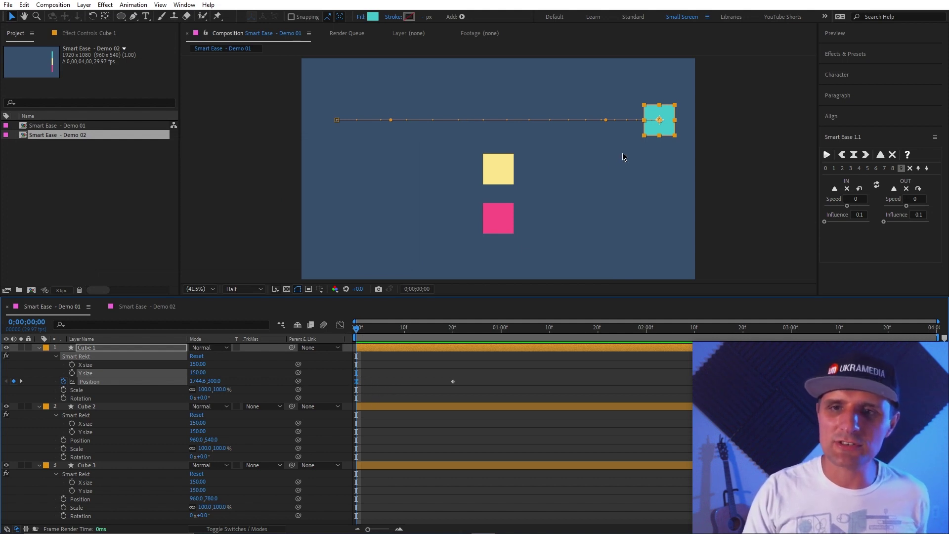
# Play back Cube 1's movement and go through it frame by frame to examine the ease out of the first keyframe
pyautogui.press('space')
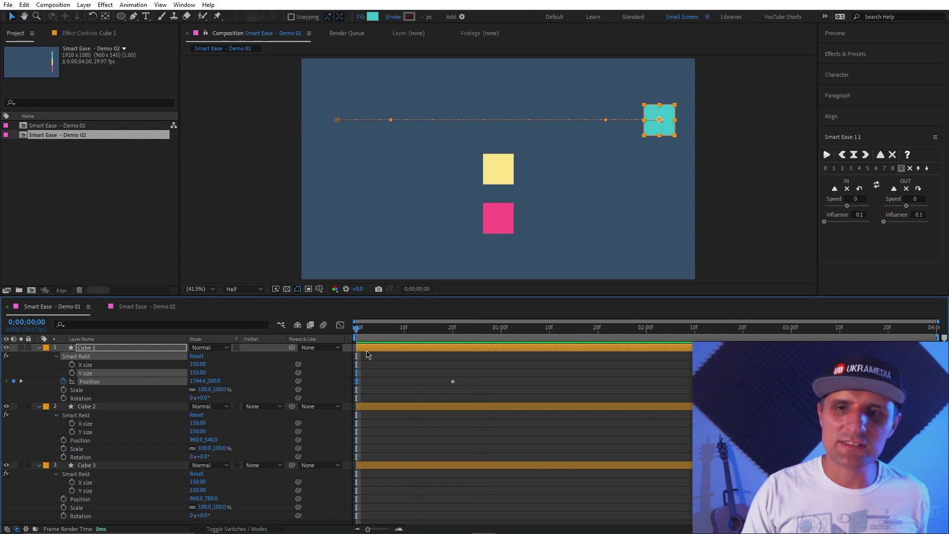
pyautogui.press('space')
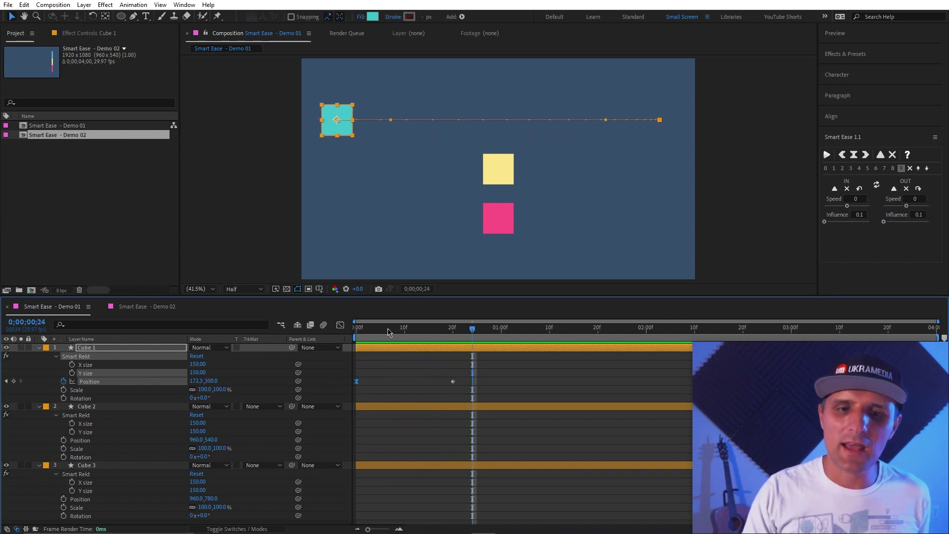
pyautogui.press('space')
pyautogui.press('space')
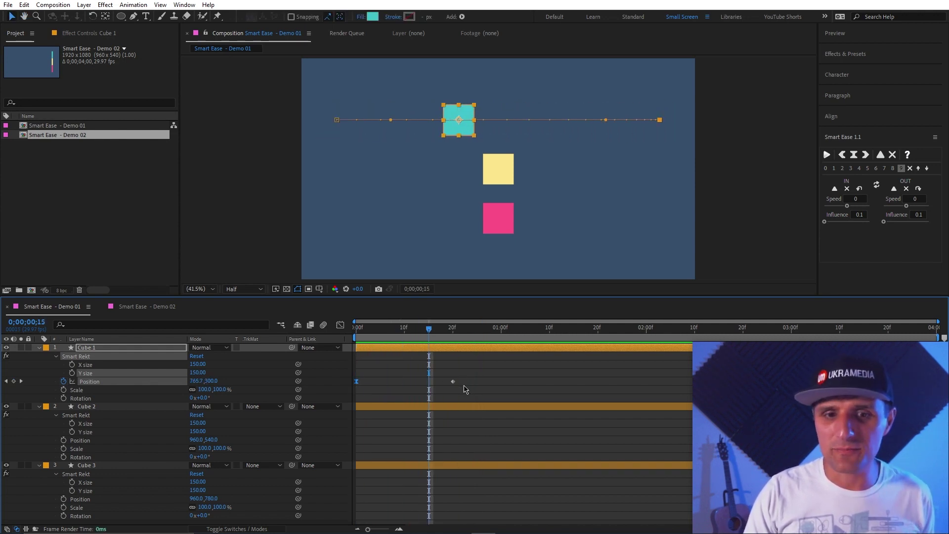
pyautogui.press('pageup')
pyautogui.press('pageup')
pyautogui.press('pageup')
pyautogui.press('pageup')
pyautogui.press('pageup')
pyautogui.press('pageup')
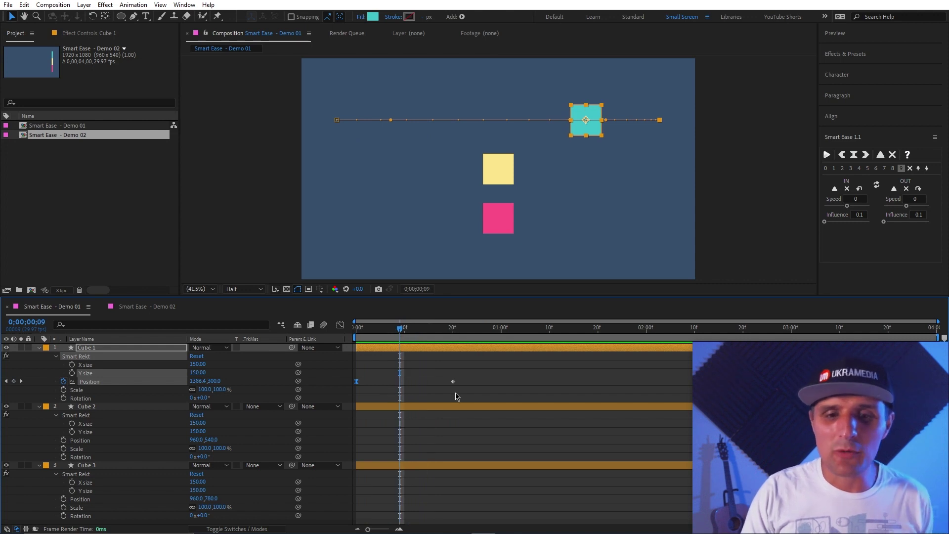
# Set the incoming velocity of Cube 1's second Position keyframe to 0 pixels/sec speed and 100% influence
pyautogui.click(454, 382)
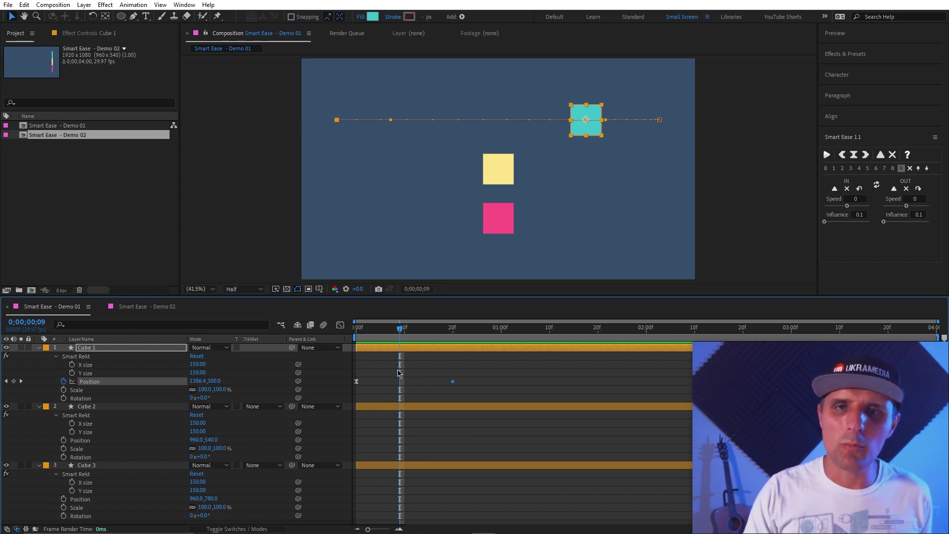
pyautogui.hotkey('ctrl', 'shift', 'h')
pyautogui.click(452, 381)
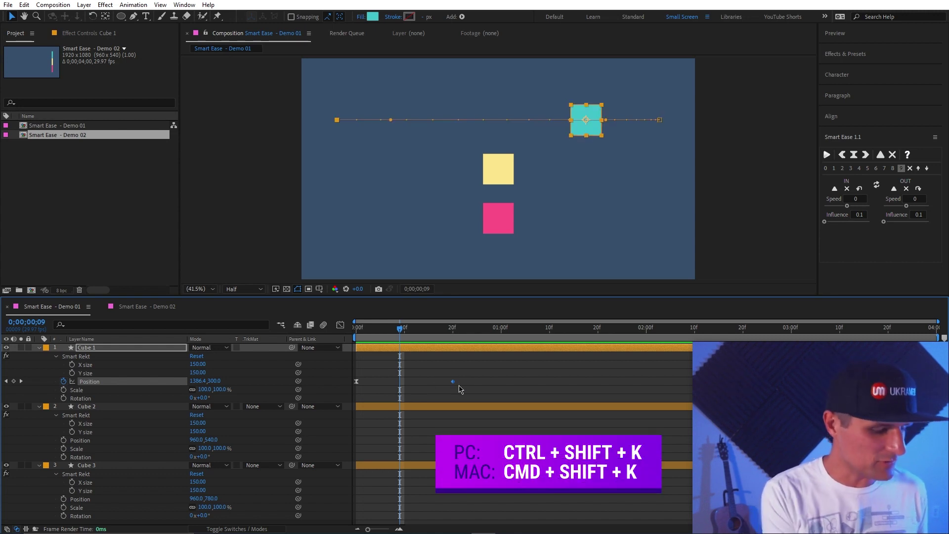
pyautogui.hotkey('ctrl', 'shift', 'k')
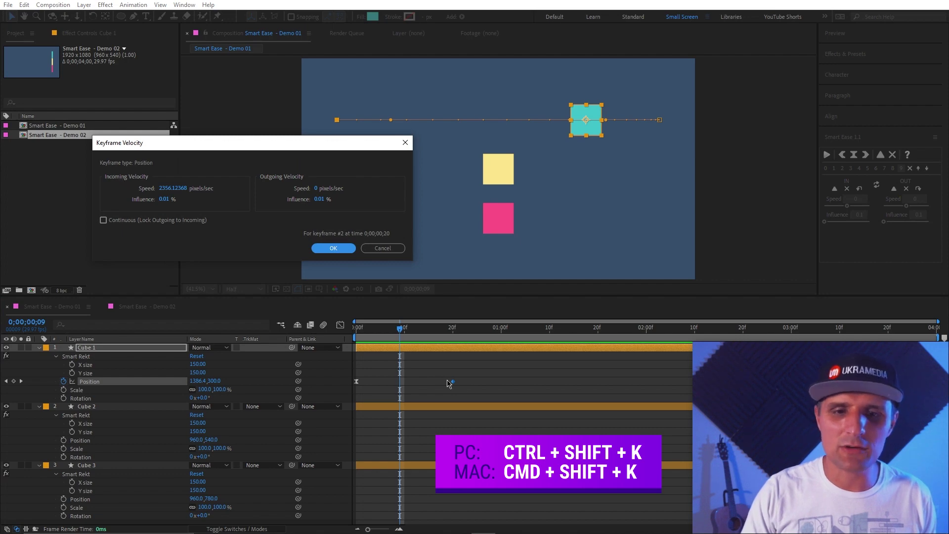
pyautogui.click(167, 188)
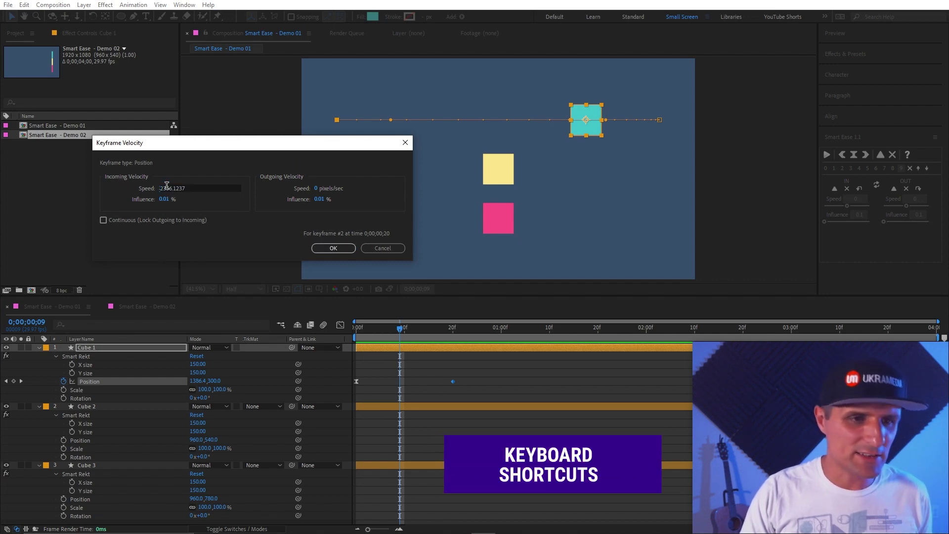
pyautogui.doubleClick(167, 187)
pyautogui.write('0')
pyautogui.click(168, 200)
pyautogui.write('1')
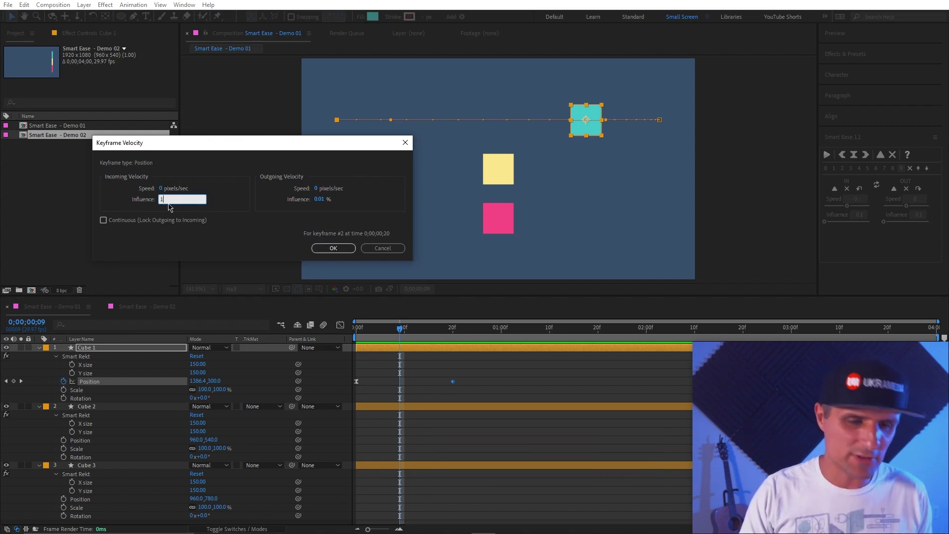
pyautogui.write('00')
pyautogui.press('Return')
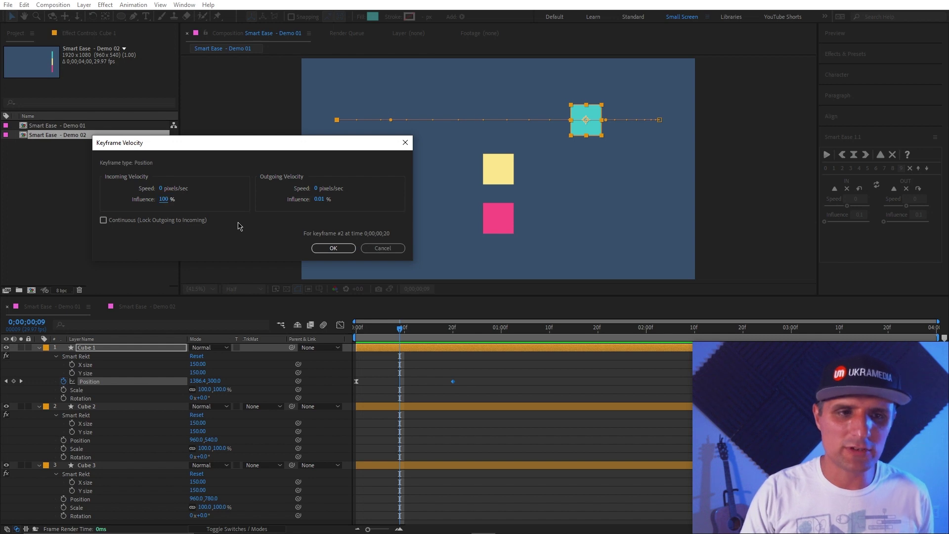
pyautogui.click(333, 248)
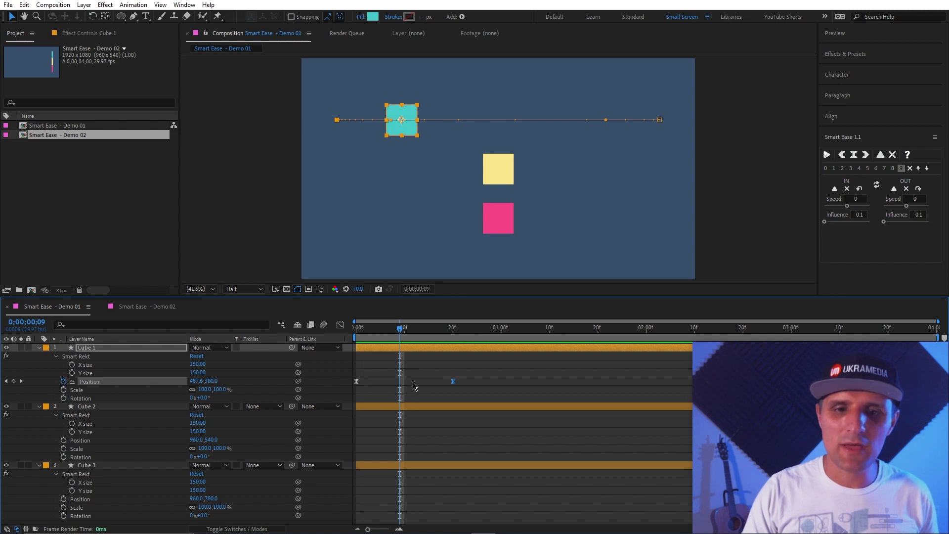
# Preview Cube 1's movement to examine the easing at both Position keyframes
pyautogui.press('pagedown')
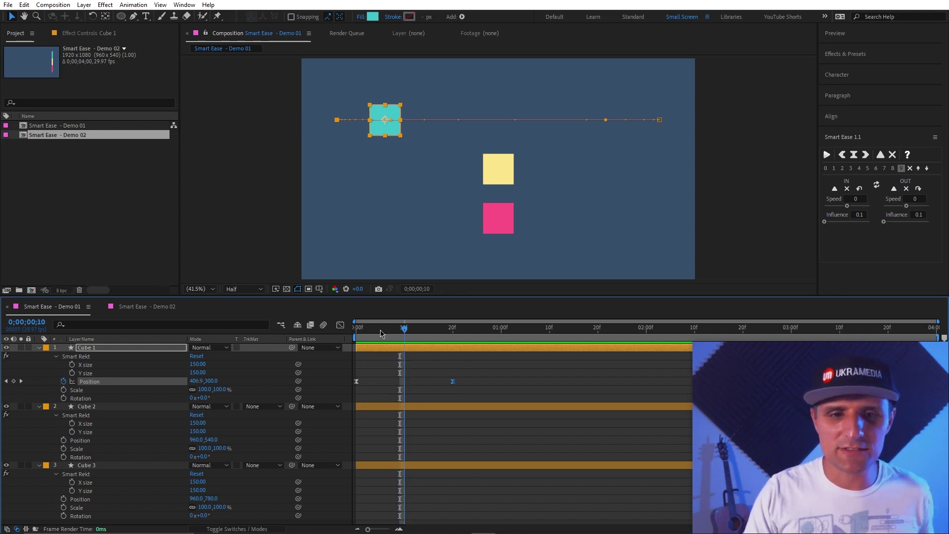
pyautogui.press('space')
pyautogui.press('space')
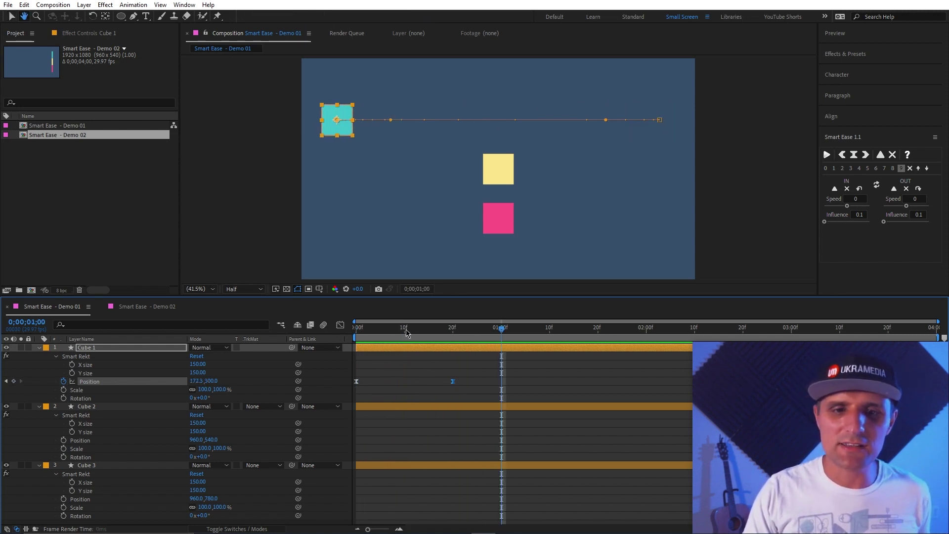
pyautogui.press('space')
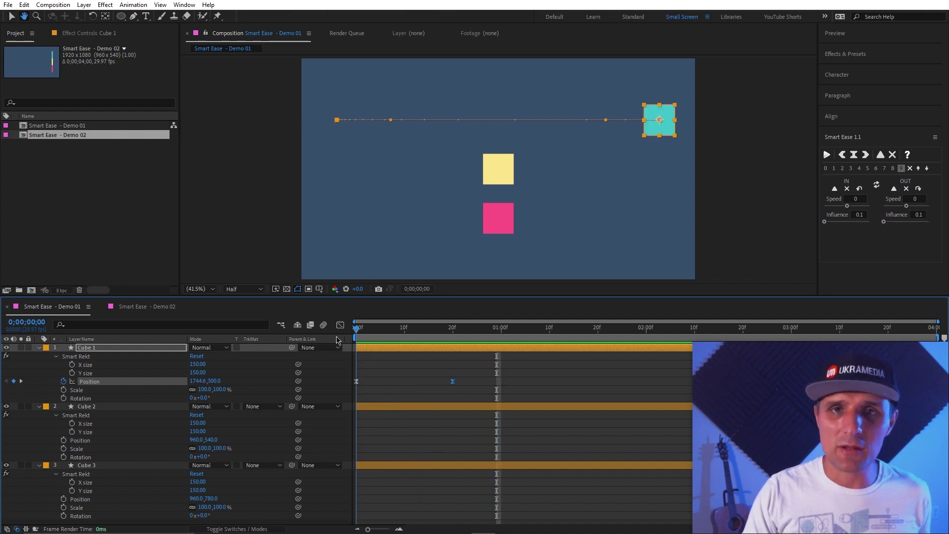
pyautogui.press('v')
pyautogui.press('space')
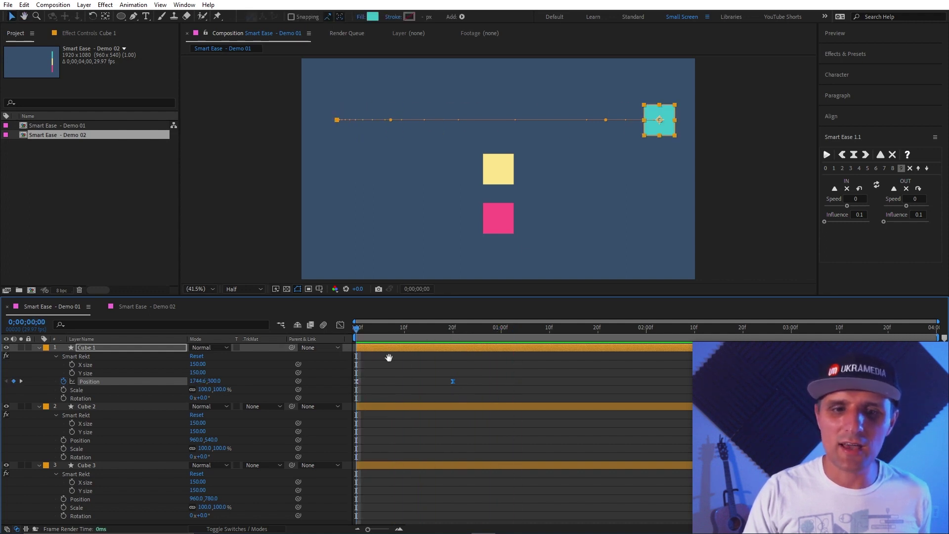
pyautogui.press('space')
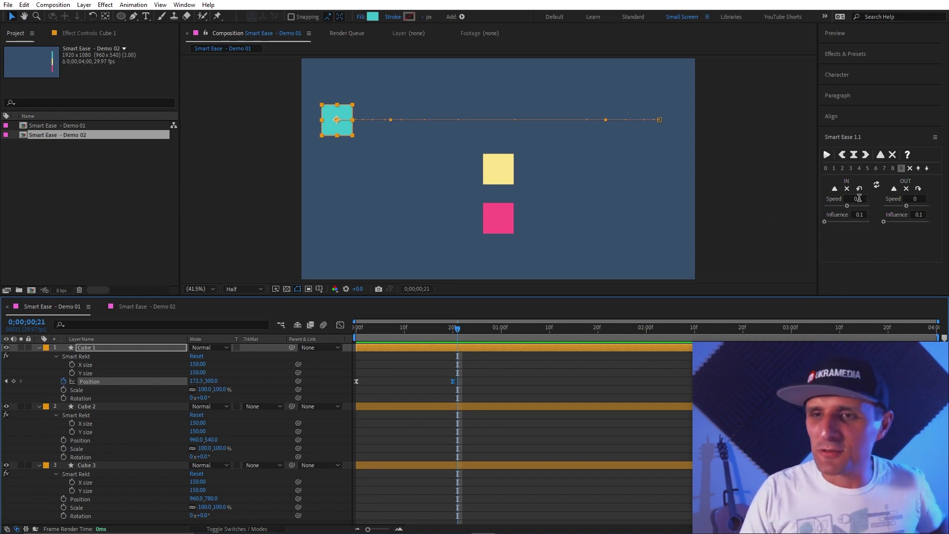
# Add keyframes at frame 0 for the size, position, scale and rotation properties of all three cubes, keeping Cube 1's existing Position keyframes
pyautogui.press('Home')
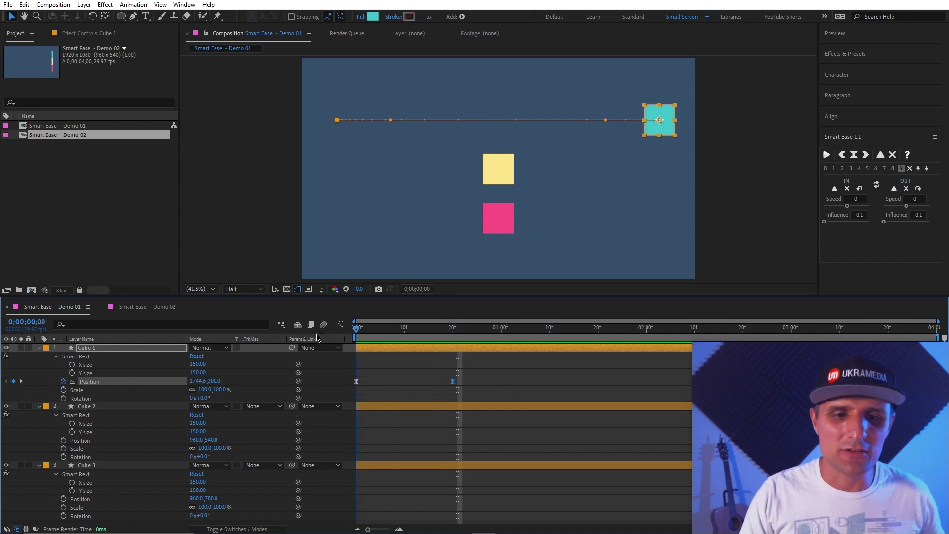
pyautogui.click(64, 390)
pyautogui.click(63, 398)
pyautogui.moveTo(64, 408); pyautogui.dragTo(64, 516)
pyautogui.moveTo(71, 365); pyautogui.dragTo(72, 373)
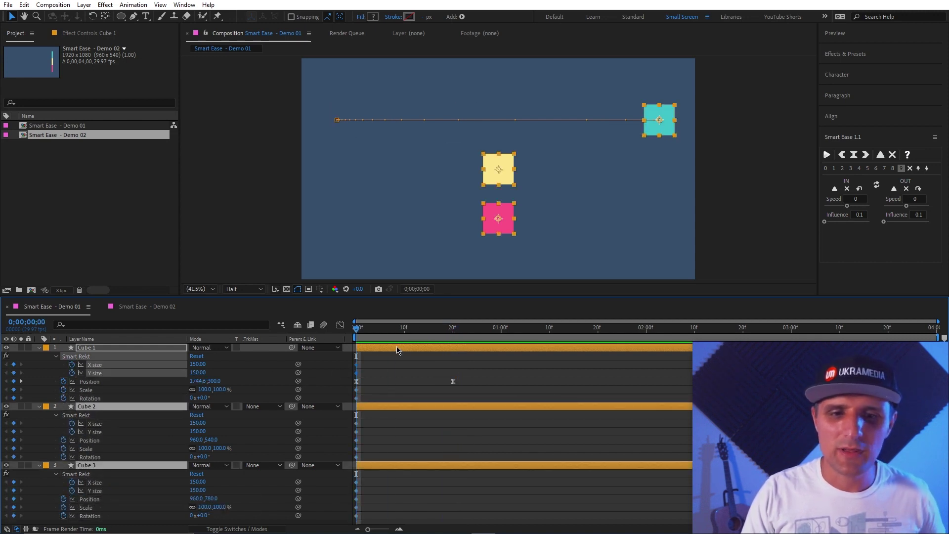
# Add keyframes at frame 20 for all size, position, scale and rotation properties of the three cubes, except Cube 1's Position
pyautogui.moveTo(401, 327); pyautogui.dragTo(453, 327)
pyautogui.click(14, 365)
pyautogui.click(14, 373)
pyautogui.click(14, 389)
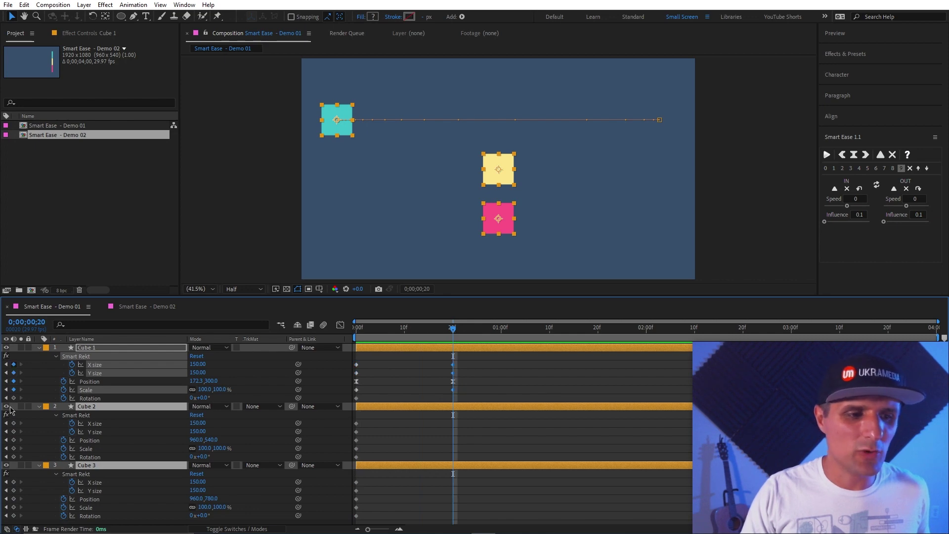
pyautogui.moveTo(14, 398); pyautogui.dragTo(14, 516)
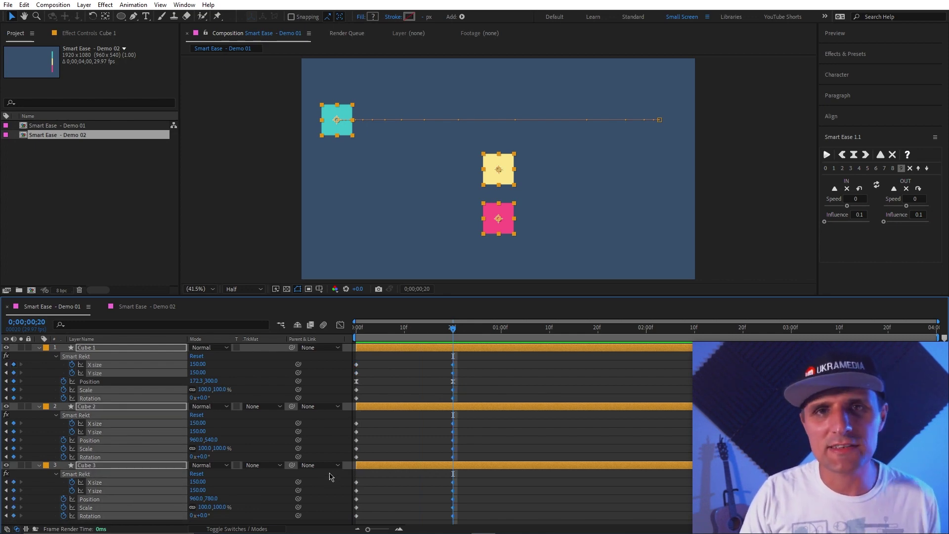
# Set the outgoing influence to 50% with Keyframe Velocity for all frame 0 keyframes of the three cubes together
pyautogui.moveTo(370, 360); pyautogui.dragTo(324, 531)
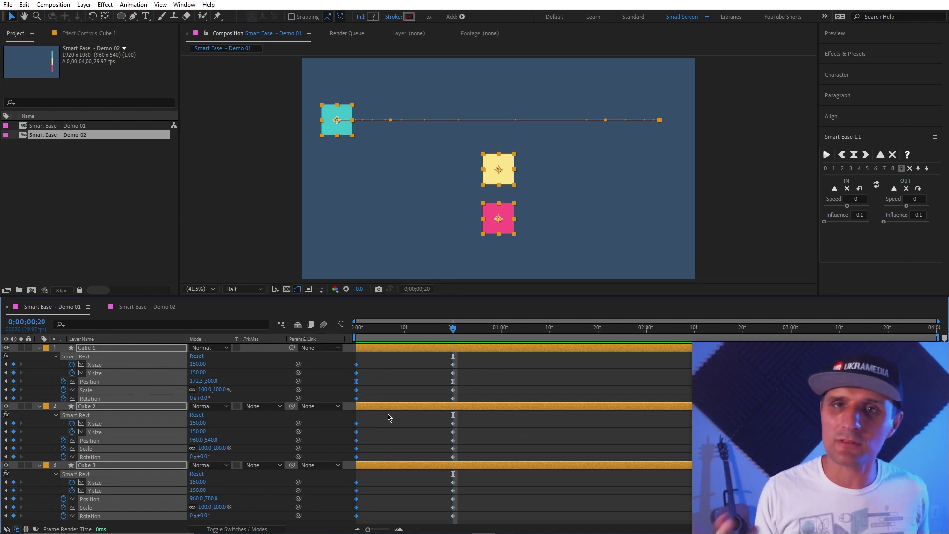
pyautogui.hotkey('ctrl', 'shift', 'k')
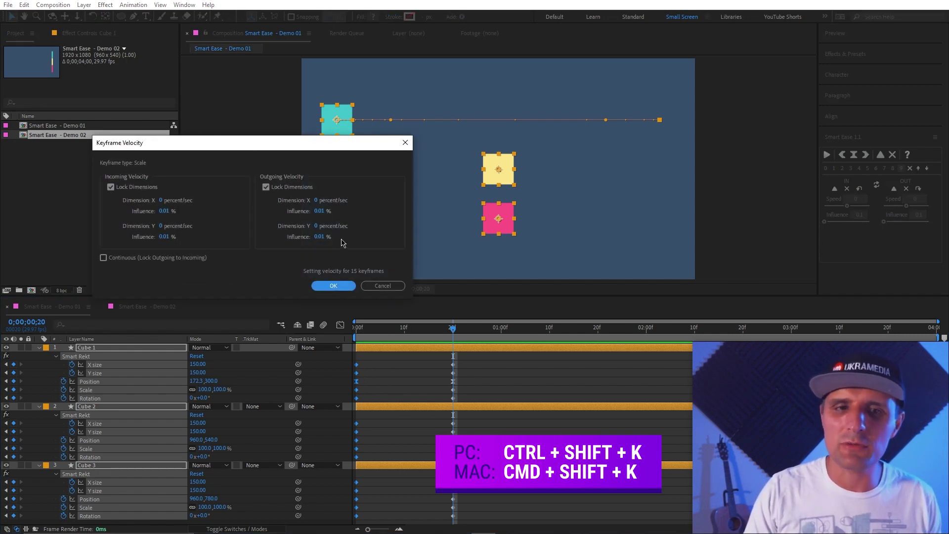
pyautogui.click(319, 211)
pyautogui.write('50')
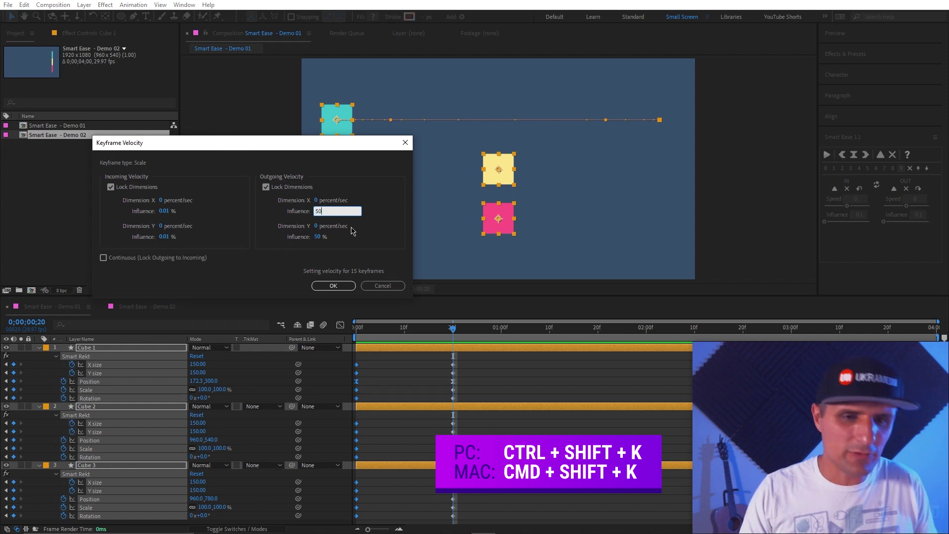
pyautogui.click(334, 287)
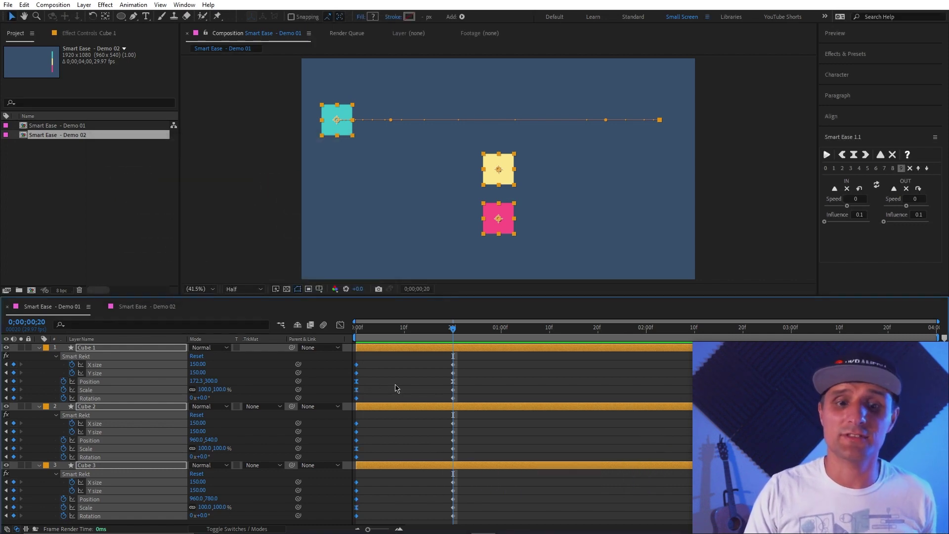
pyautogui.click(396, 389)
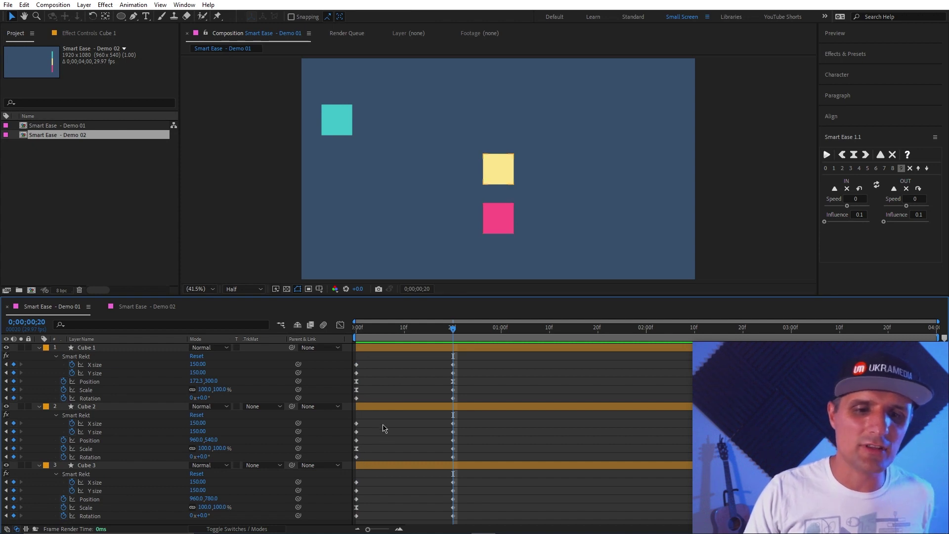
# Set the outgoing influence of the frame 0 X size and Y size keyframes of Cube 1 and Cube 2 together
pyautogui.moveTo(363, 360); pyautogui.dragTo(352, 376)
pyautogui.moveTo(369, 418); pyautogui.dragTo(352, 435)
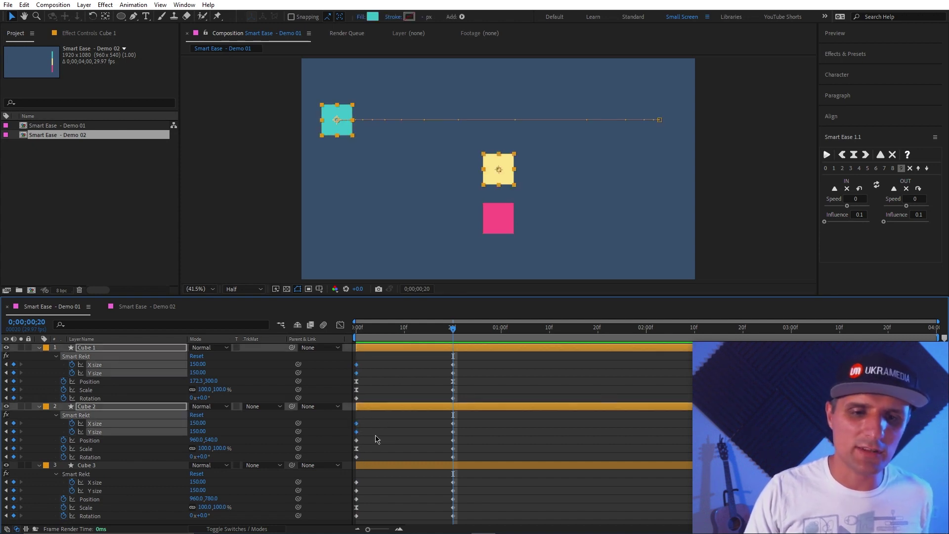
pyautogui.hotkey('ctrl', 'shift', 'k')
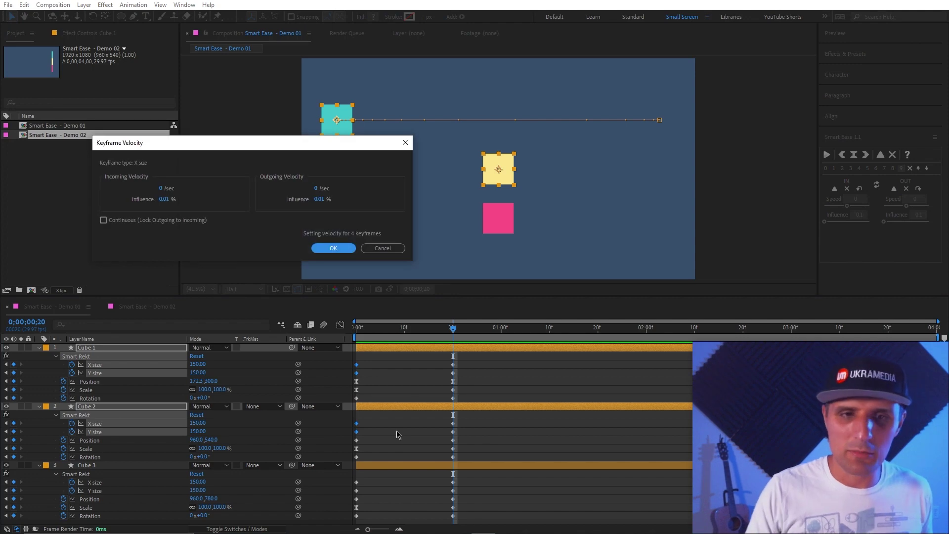
pyautogui.click(319, 199)
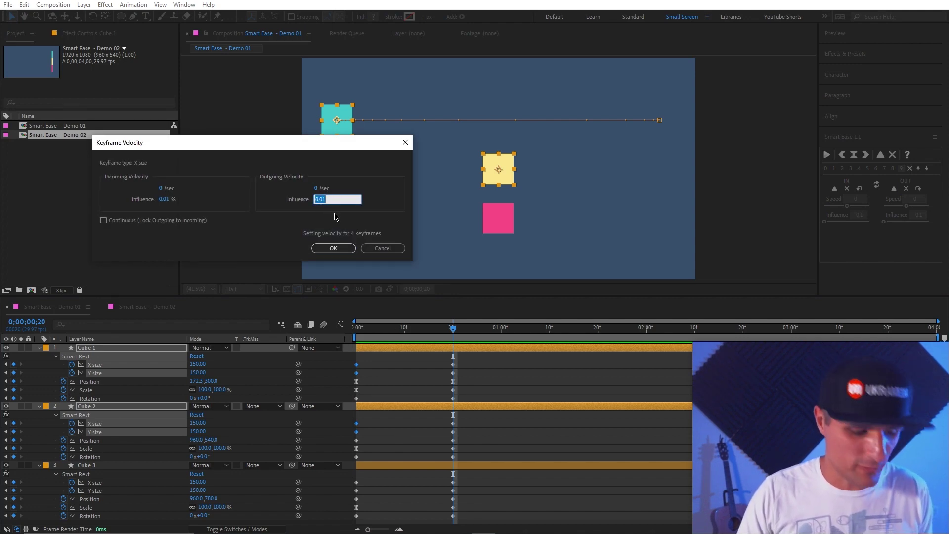
pyautogui.click(333, 247)
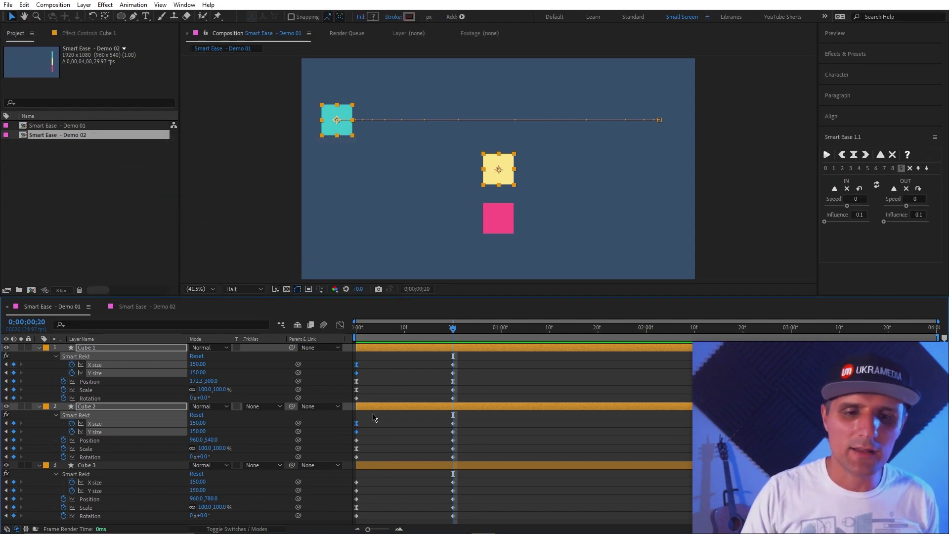
# Set the outgoing influence of only the frame 0 Y size keyframes of Cube 1 and Cube 2 to 50%
pyautogui.moveTo(368, 437); pyautogui.dragTo(353, 430)
pyautogui.moveTo(364, 378); pyautogui.dragTo(353, 370)
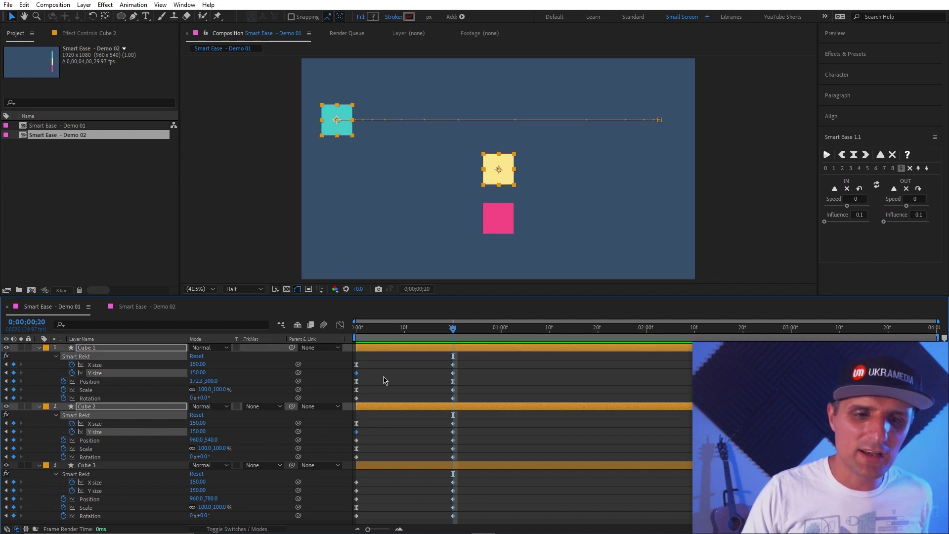
pyautogui.hotkey('ctrl', 'shift', 'k')
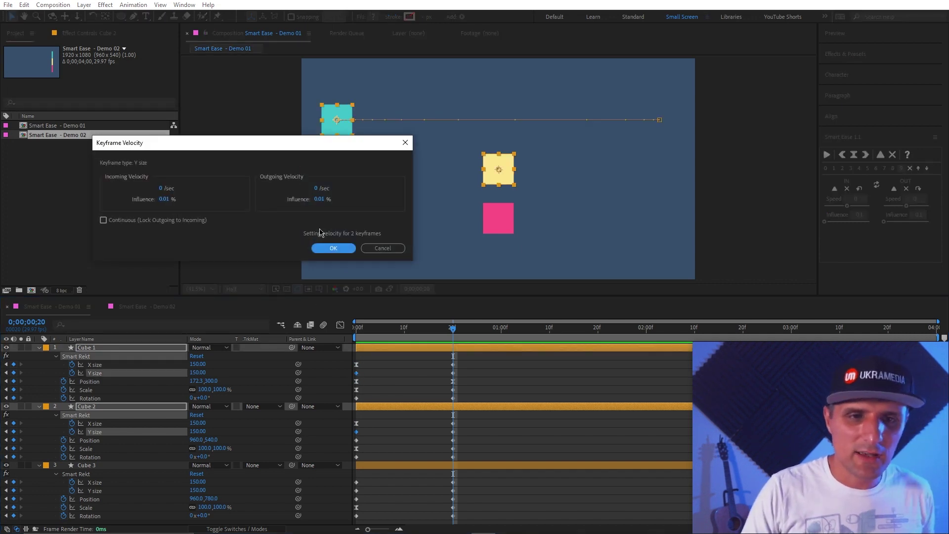
pyautogui.click(318, 199)
pyautogui.write('100')
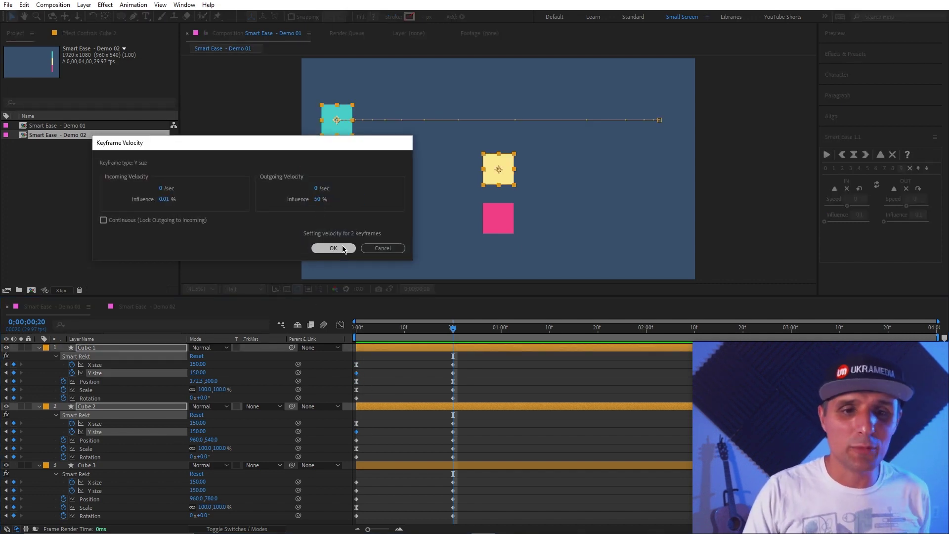
pyautogui.click(334, 248)
pyautogui.click(385, 438)
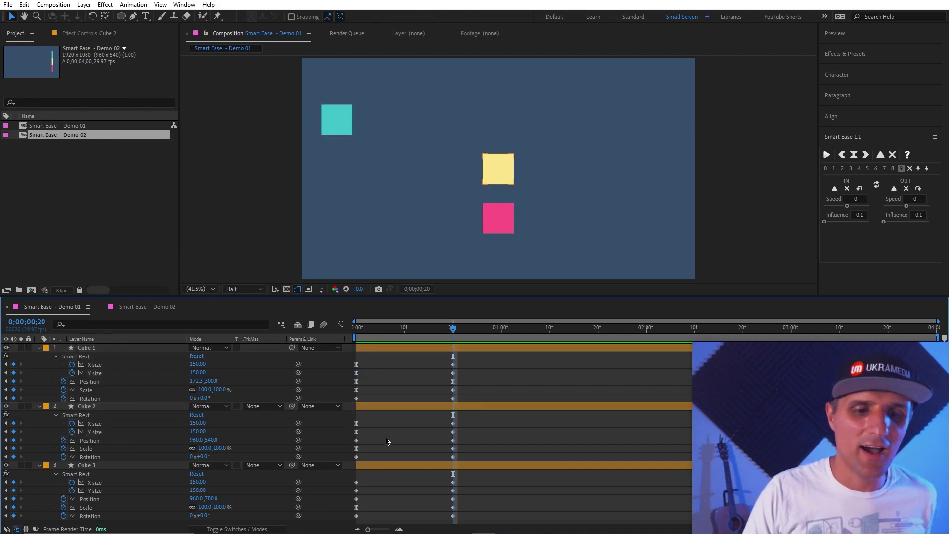
# Set the outgoing influence of Cube 3's X size keyframe at frame 0 to 50%
pyautogui.moveTo(373, 483); pyautogui.dragTo(354, 486)
pyautogui.hotkey('ctrl', 'shift', 'k')
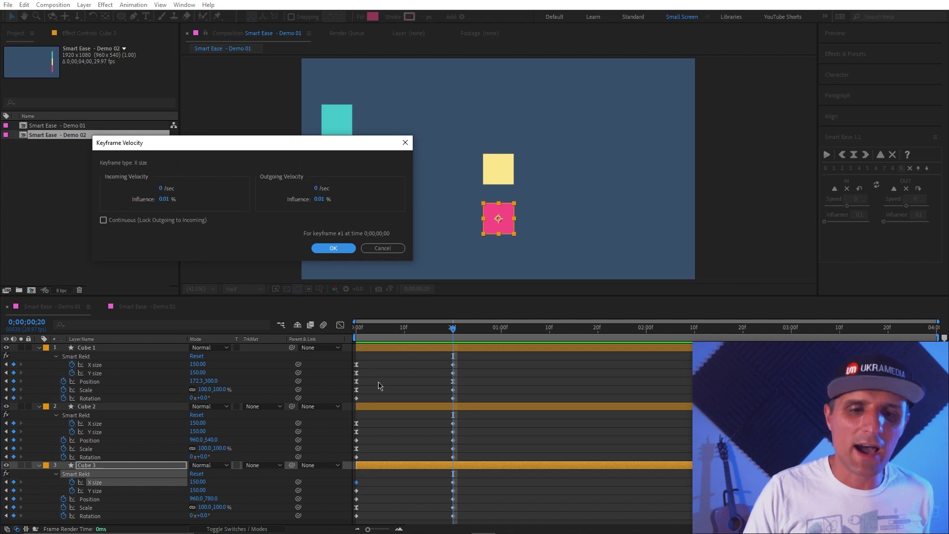
pyautogui.click(320, 199)
pyautogui.write('0.1')
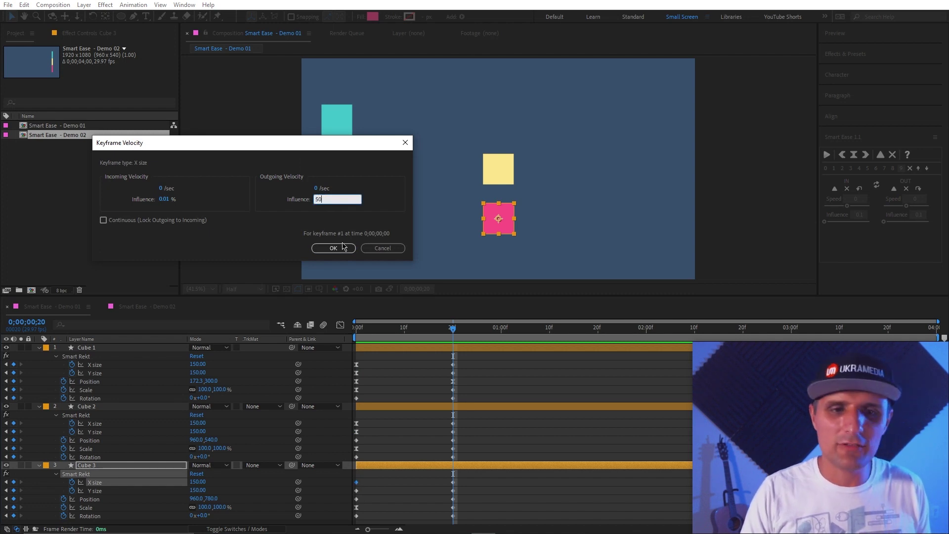
pyautogui.click(340, 248)
# Set the outgoing influence of Cube 3's Y size and Position keyframes at frame 0 together with Keyframe Velocity
pyautogui.moveTo(376, 489); pyautogui.dragTo(349, 502)
pyautogui.hotkey('ctrl', 'shift', 'k')
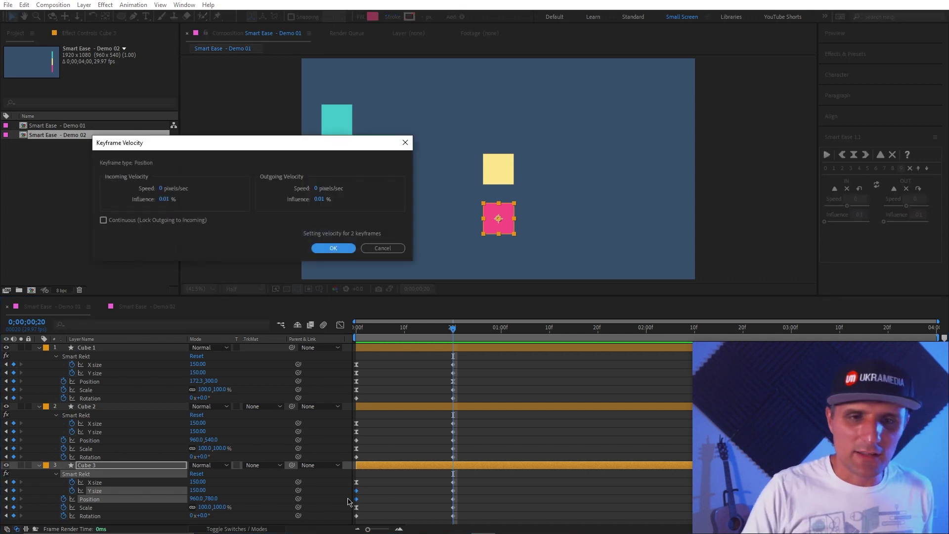
pyautogui.click(320, 199)
pyautogui.write('0.1')
pyautogui.click(333, 248)
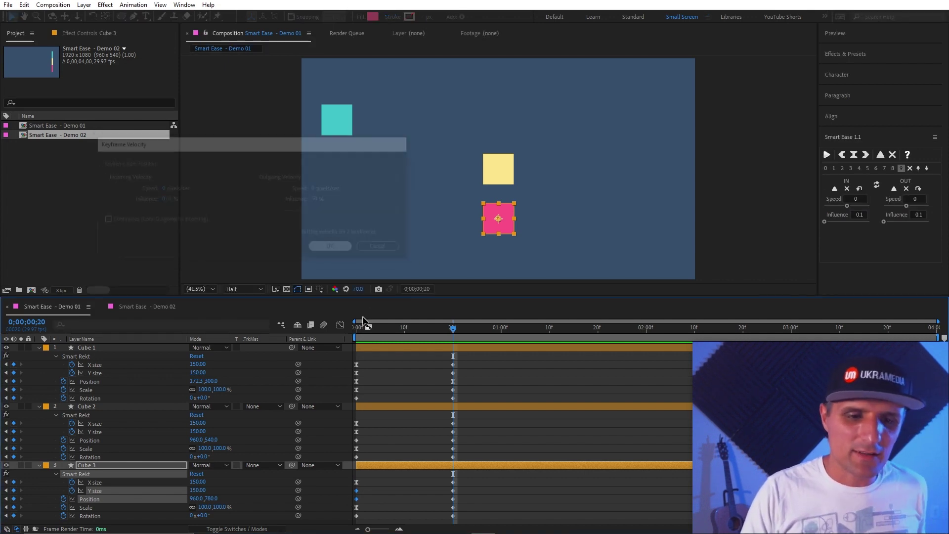
# Set the outgoing influence of Cube 3's Y size keyframe at frame 0 on its own with Keyframe Velocity
pyautogui.click(370, 497)
pyautogui.moveTo(366, 488); pyautogui.dragTo(347, 493)
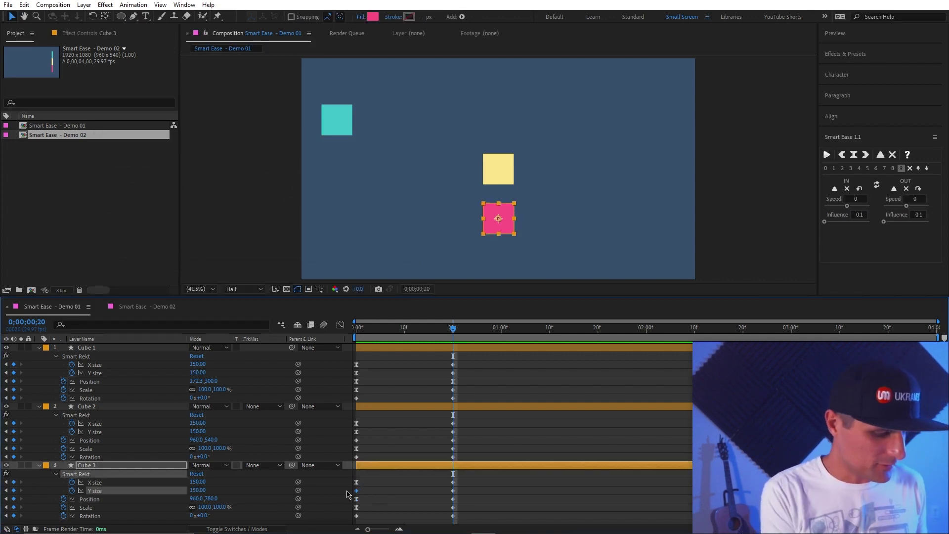
pyautogui.hotkey('ctrl', 'shift', 'k')
pyautogui.click(320, 199)
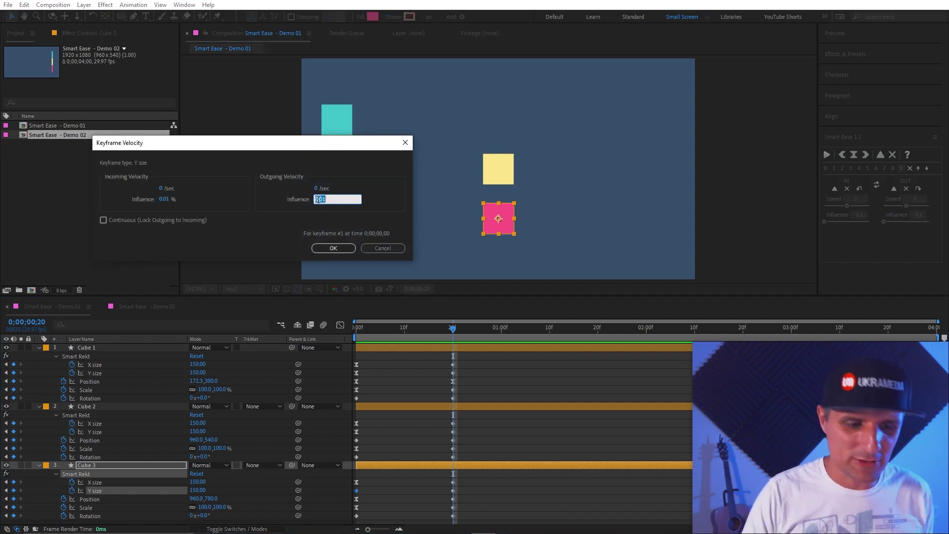
pyautogui.write('0.1')
pyautogui.click(333, 247)
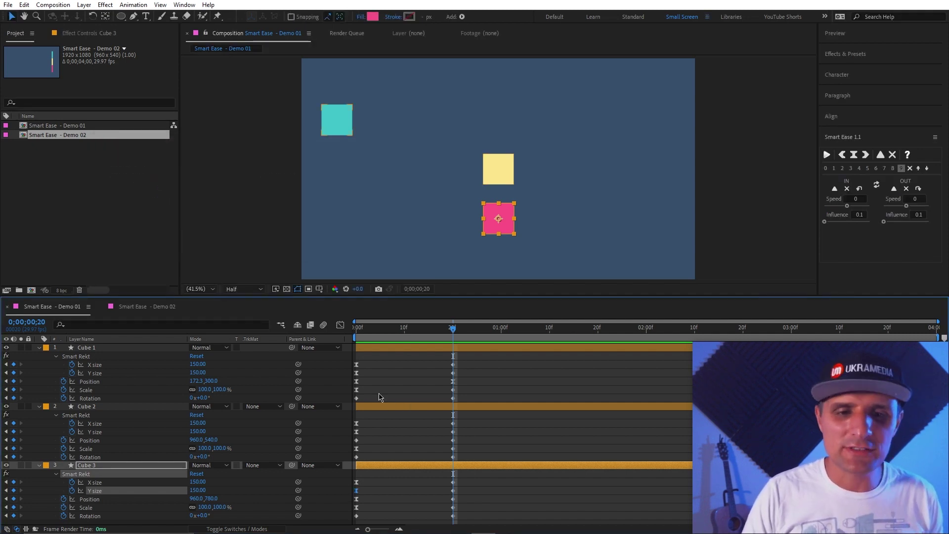
# Set the outgoing influence of Cube 1's Rotation keyframe at frame 0 to 50%
pyautogui.moveTo(379, 394); pyautogui.dragTo(350, 403)
pyautogui.hotkey('ctrl', 'shift', 'k')
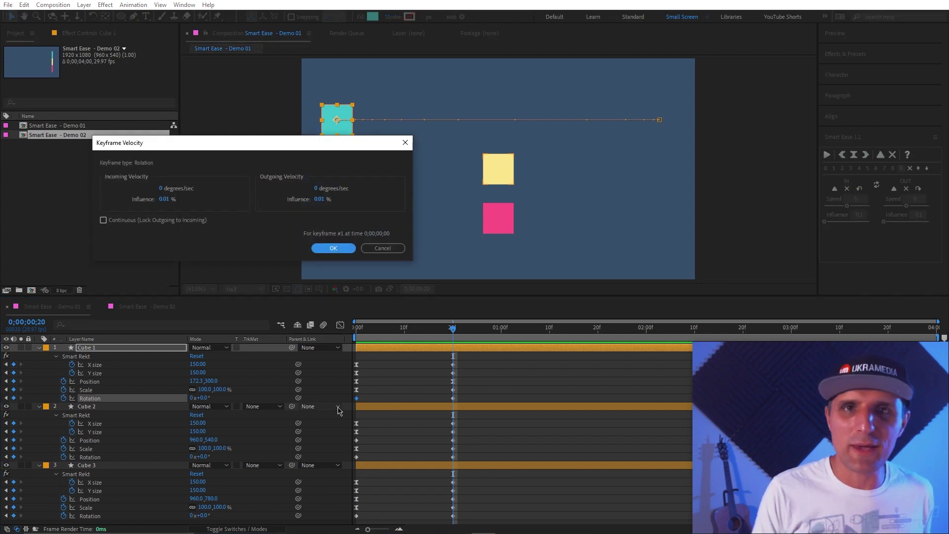
pyautogui.click(320, 199)
pyautogui.write('0.1')
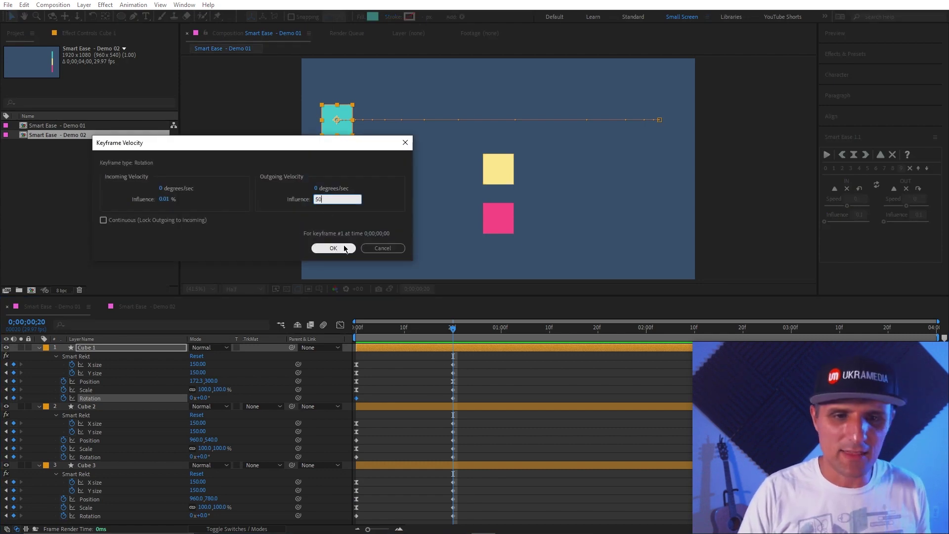
pyautogui.click(334, 247)
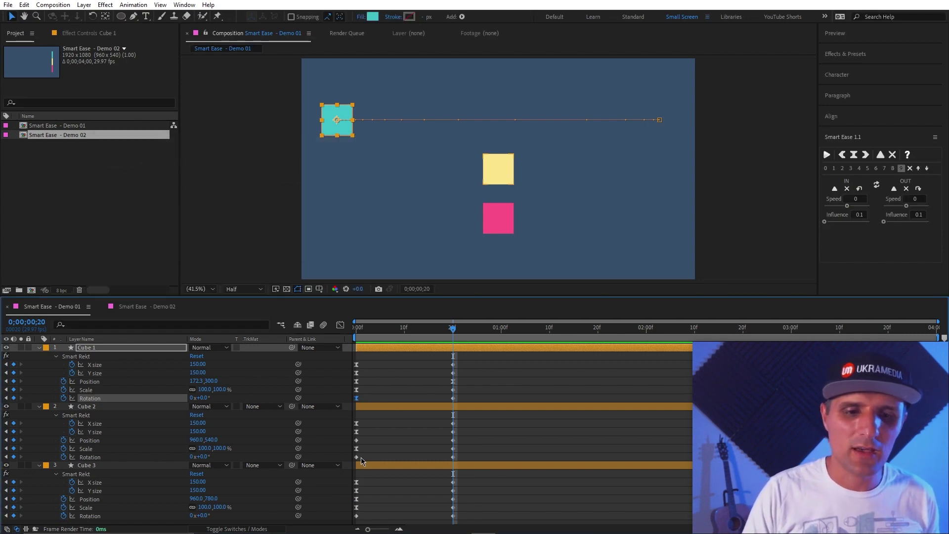
# Convert all keyframes at frames 0 and 20 on the three cubes back to linear interpolation
pyautogui.moveTo(361, 457); pyautogui.dragTo(352, 454)
pyautogui.moveTo(370, 514); pyautogui.dragTo(352, 512)
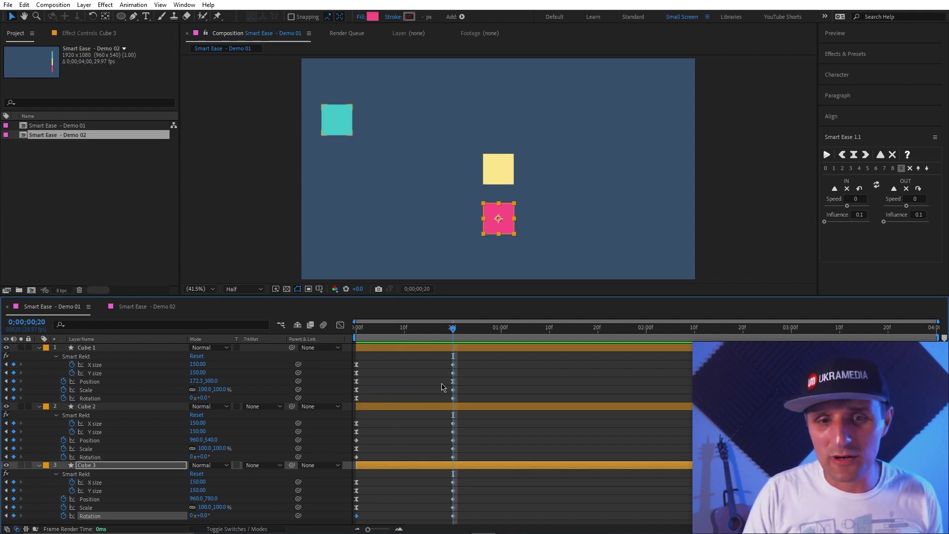
pyautogui.moveTo(437, 361); pyautogui.dragTo(492, 517)
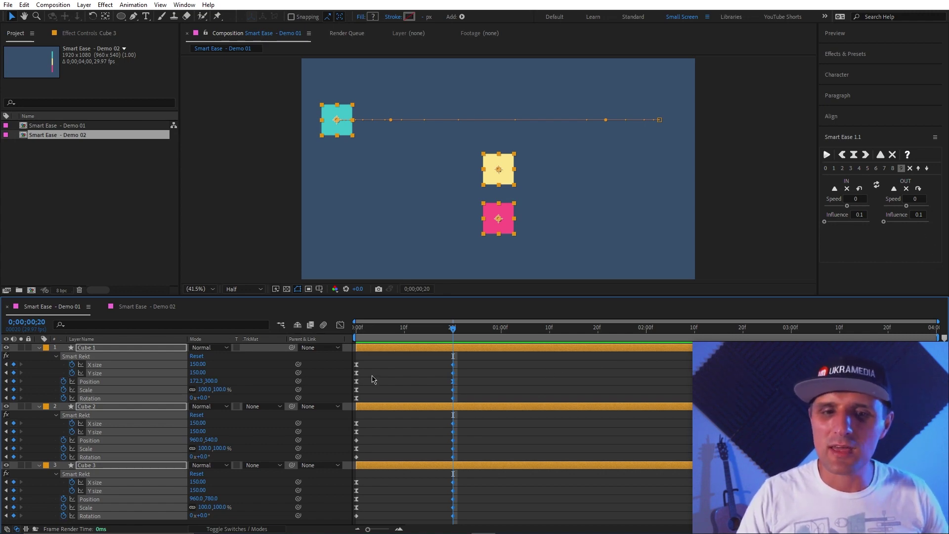
pyautogui.moveTo(486, 362); pyautogui.dragTo(306, 524)
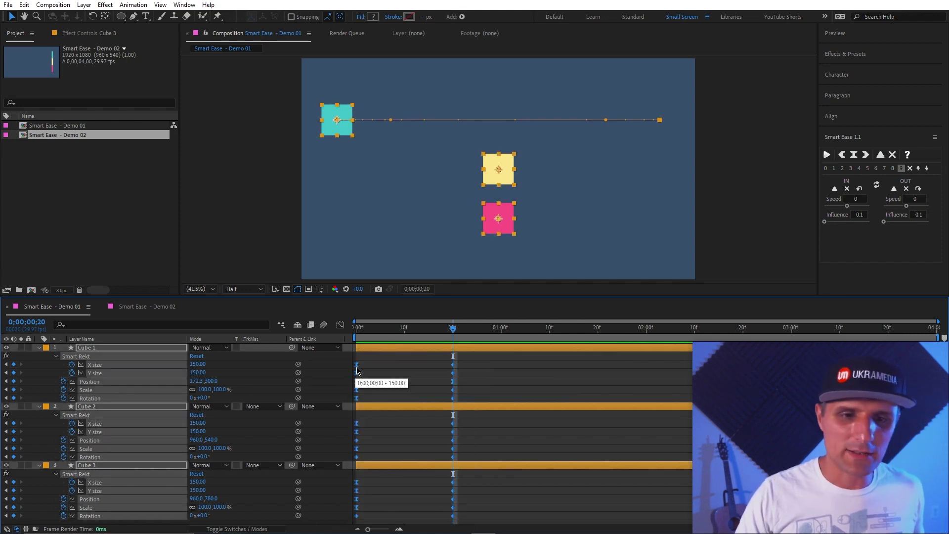
pyautogui.keyDown('ctrl'); pyautogui.click(357, 368); pyautogui.keyUp('ctrl')
pyautogui.click(403, 376)
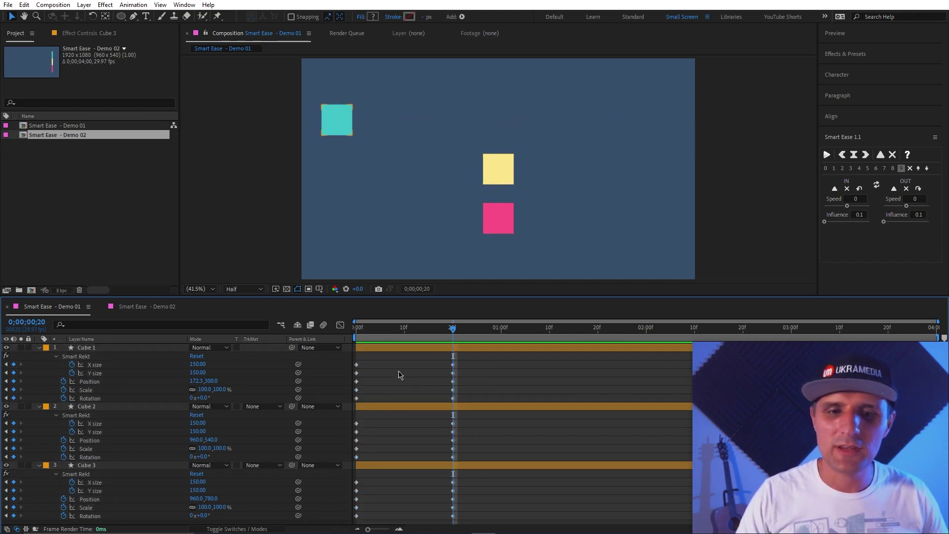
# Apply Smart Ease with an outgoing influence of 50 to all frame 0 keyframes of the three cubes at once
pyautogui.moveTo(382, 357); pyautogui.dragTo(290, 524)
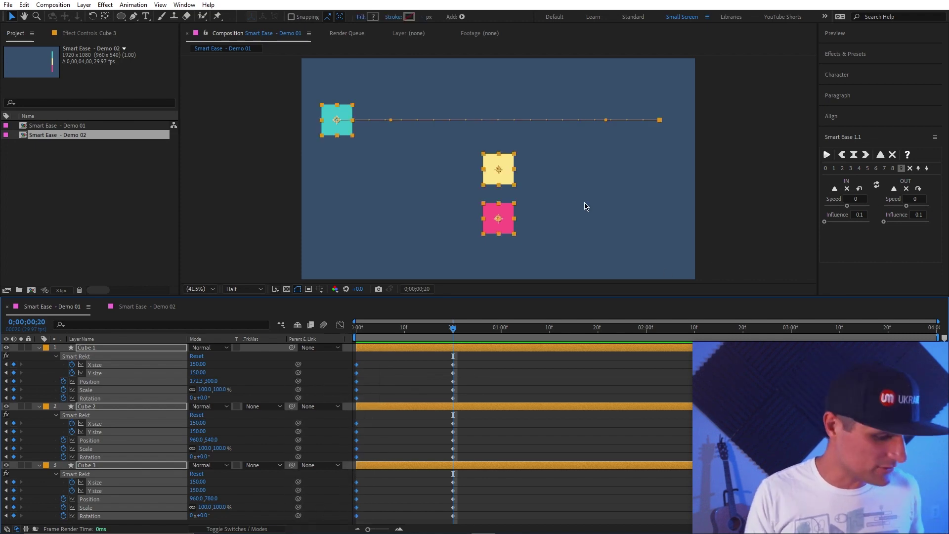
pyautogui.hotkey('ctrl', 'shift', 'k')
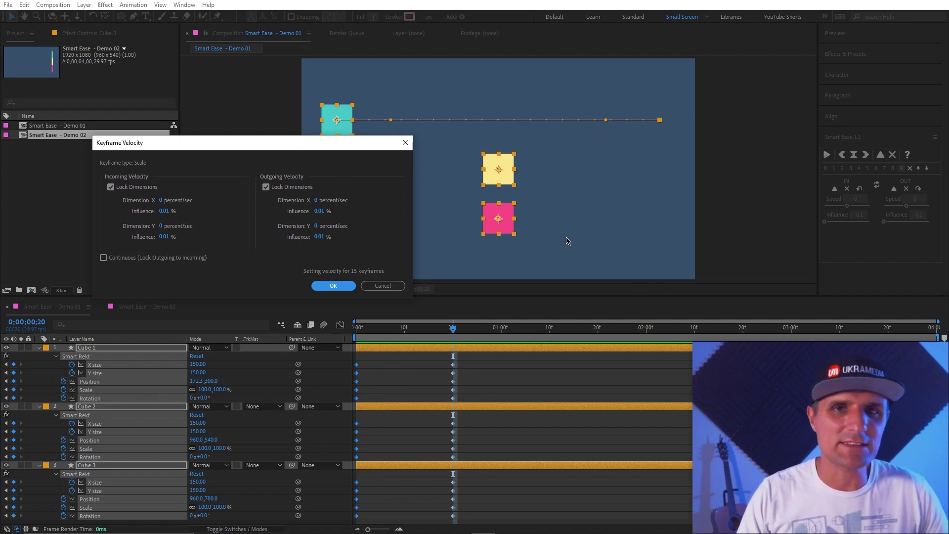
pyautogui.click(383, 286)
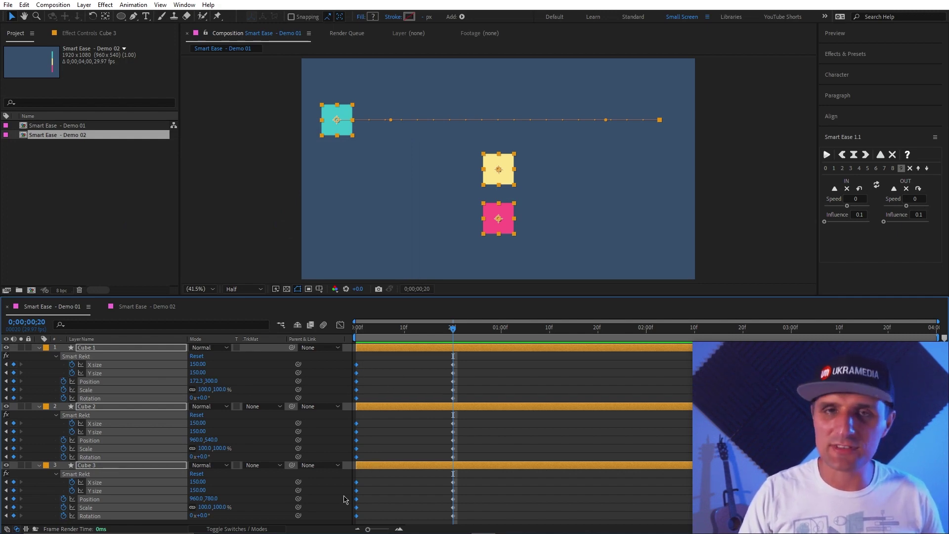
pyautogui.click(918, 216)
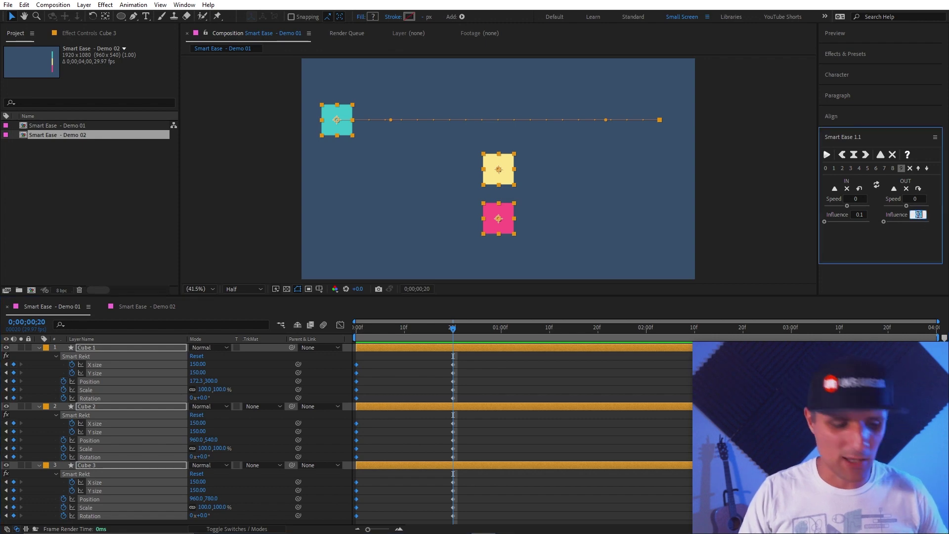
pyautogui.write('50')
pyautogui.press('Return')
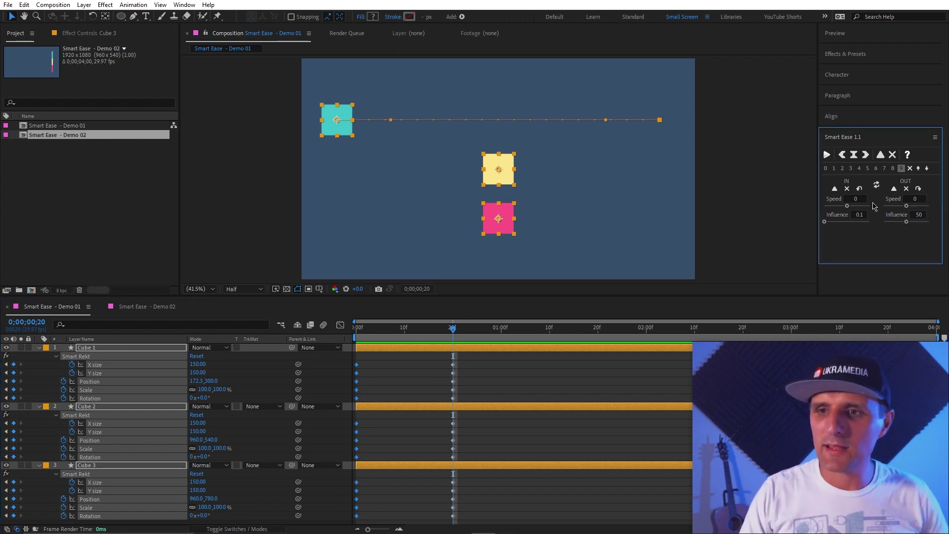
pyautogui.click(826, 154)
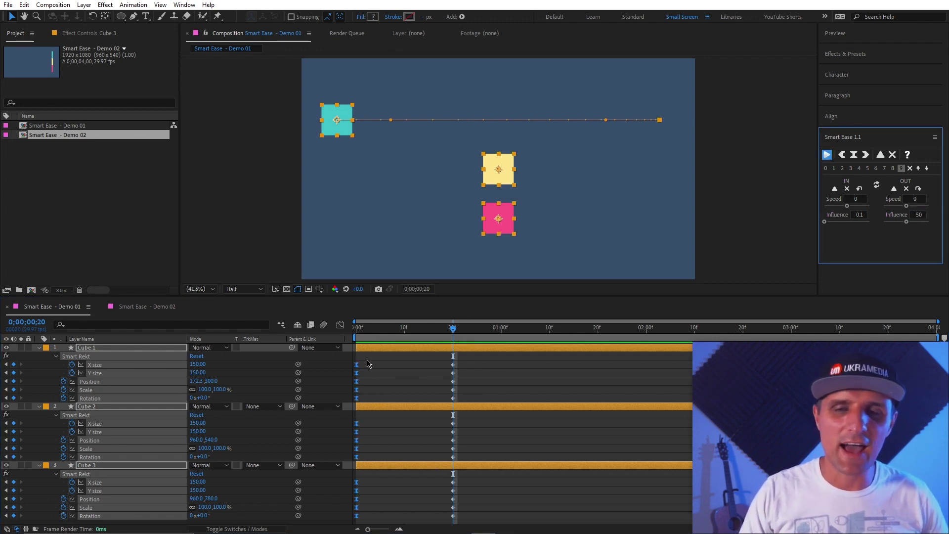
# Check the frame 0 Position keyframe of Cube 2 in Keyframe Velocity and close the dialog without changes
pyautogui.click(356, 440)
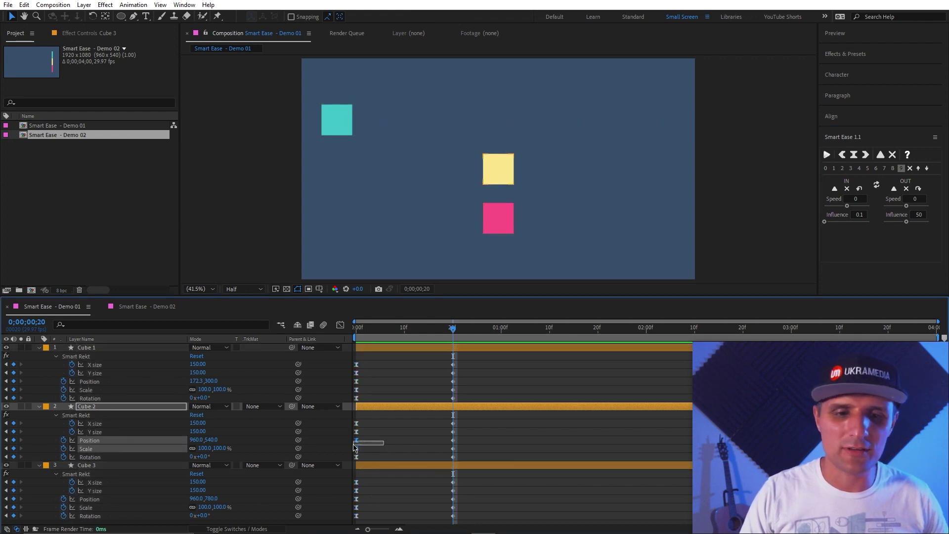
pyautogui.hotkey('ctrl', 'shift', 'k')
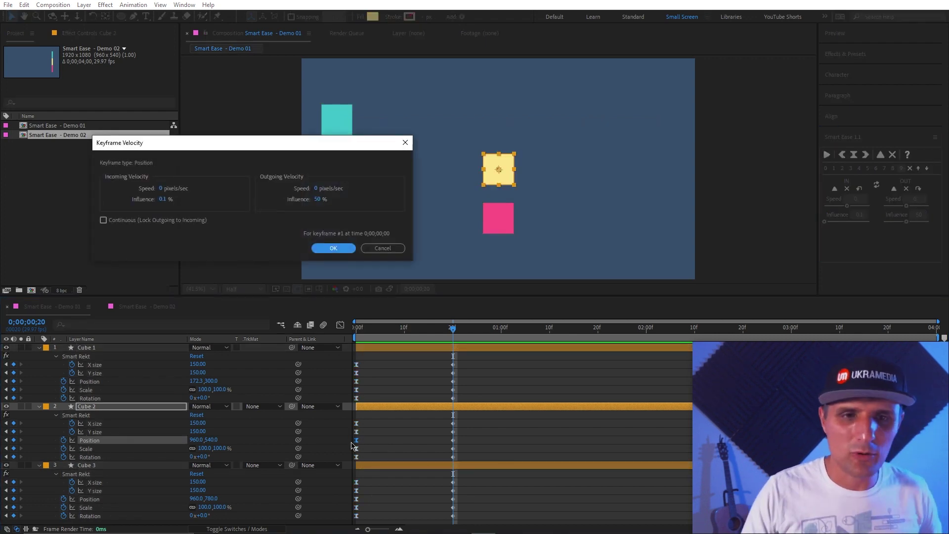
pyautogui.click(383, 247)
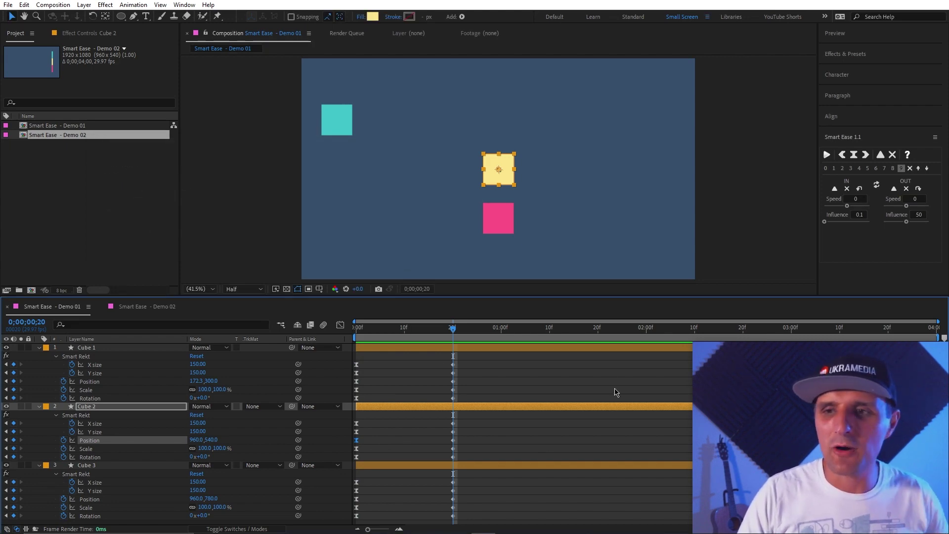
# Swap Smart Ease's incoming and outgoing values and reset both sides with Cube 1's frame 0 X size keyframe selected
pyautogui.click(876, 185)
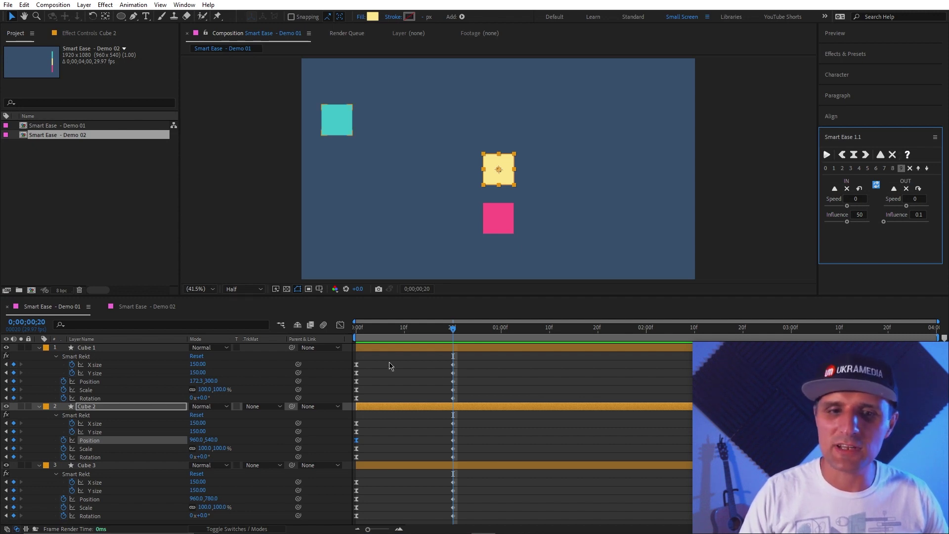
pyautogui.click(356, 365)
pyautogui.click(847, 188)
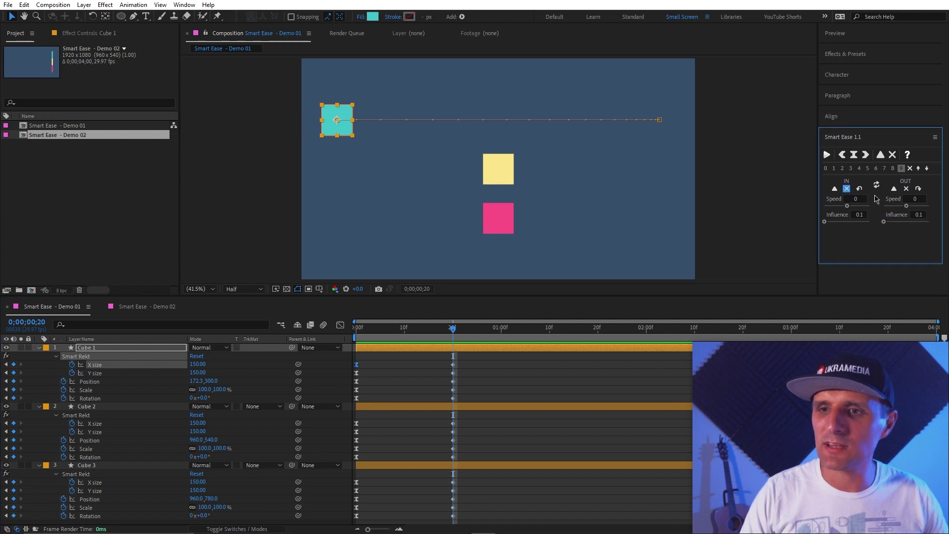
pyautogui.click(905, 188)
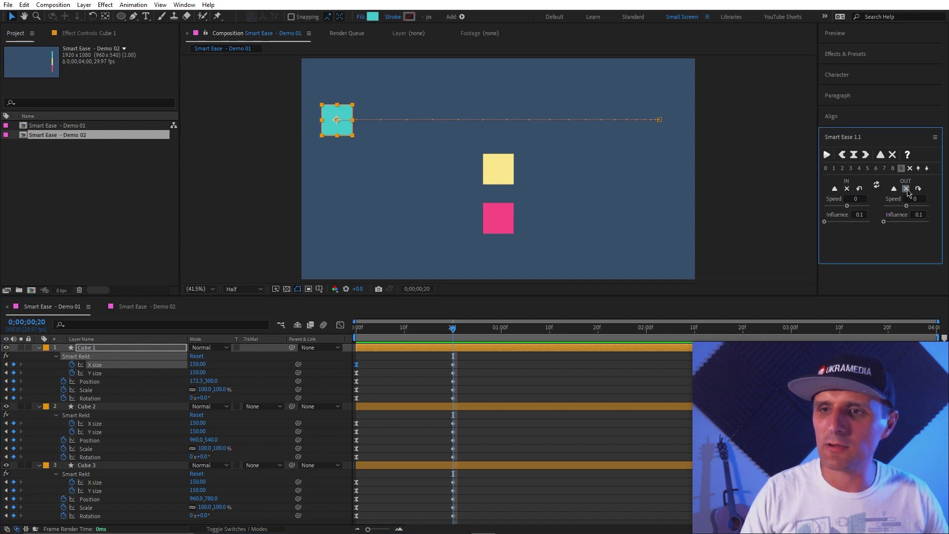
# Read the incoming and outgoing easing of Cube 1's frame 0 X size keyframe separately into Smart Ease
pyautogui.click(372, 363)
pyautogui.click(356, 364)
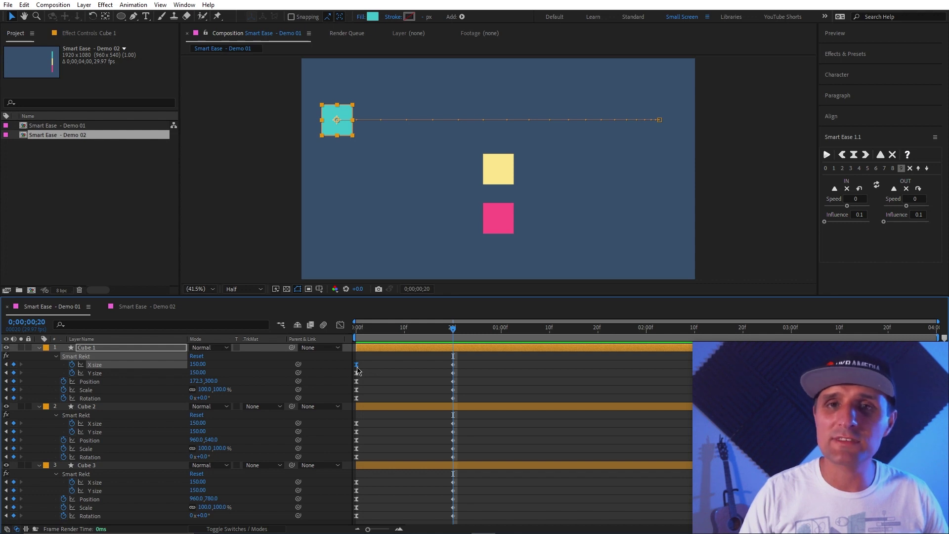
pyautogui.click(835, 189)
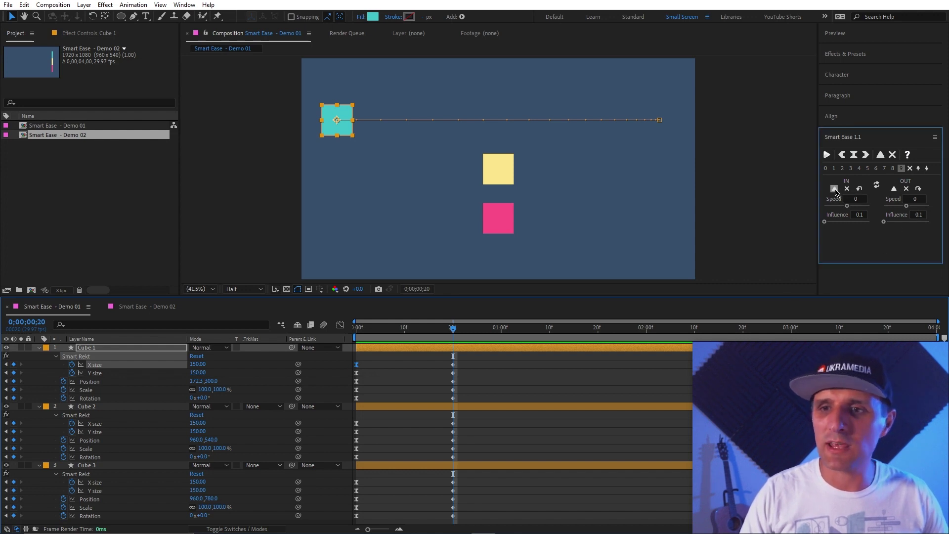
pyautogui.click(893, 188)
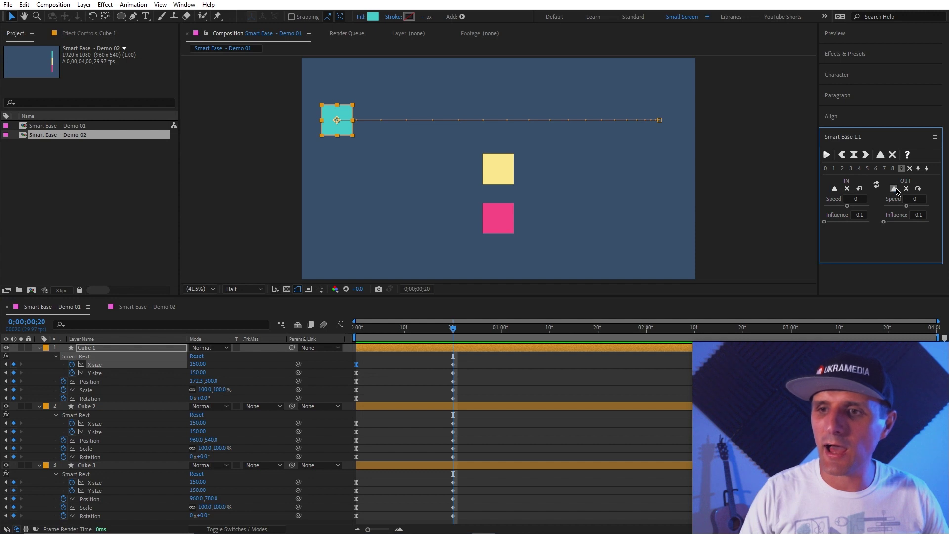
# Clear Smart Ease's values and read both easing sides at once from Cube 1's frame 0 X size and Position keyframes
pyautogui.click(893, 154)
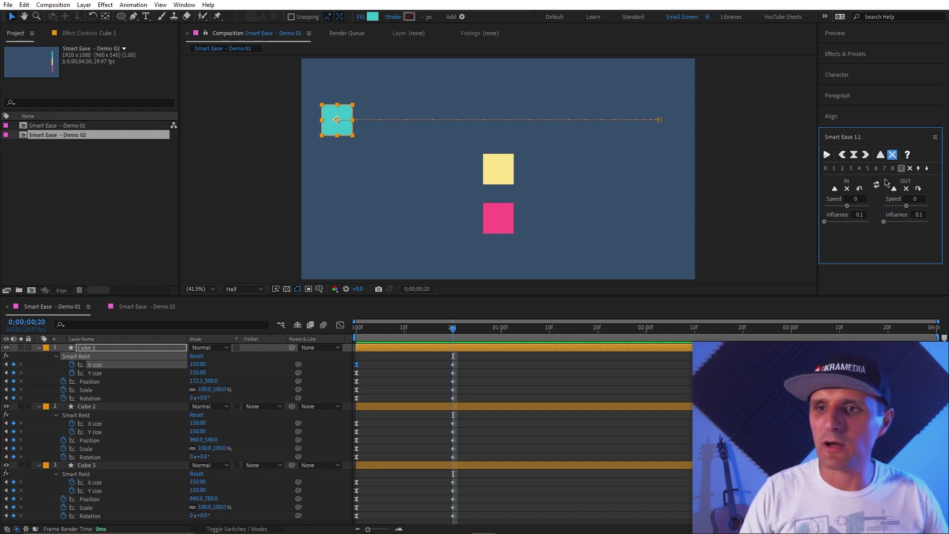
pyautogui.click(880, 155)
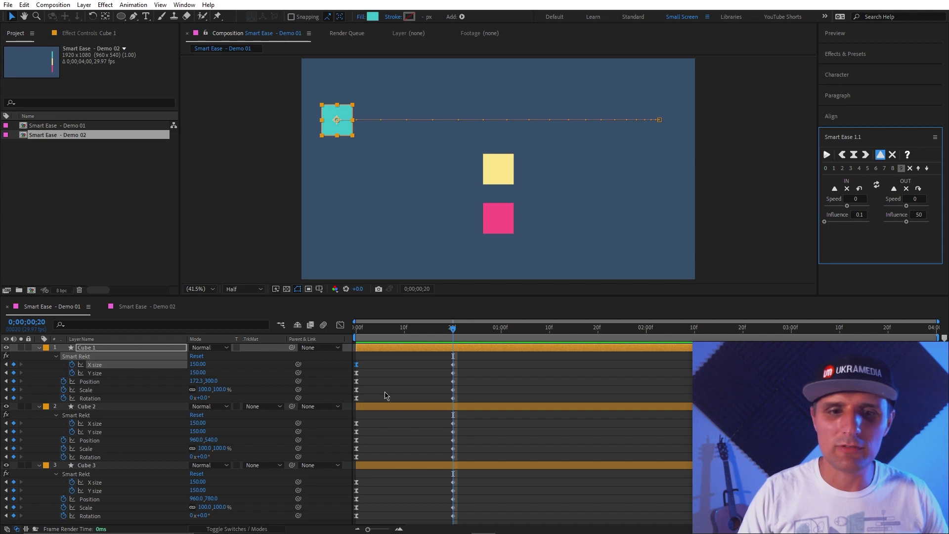
pyautogui.click(356, 381)
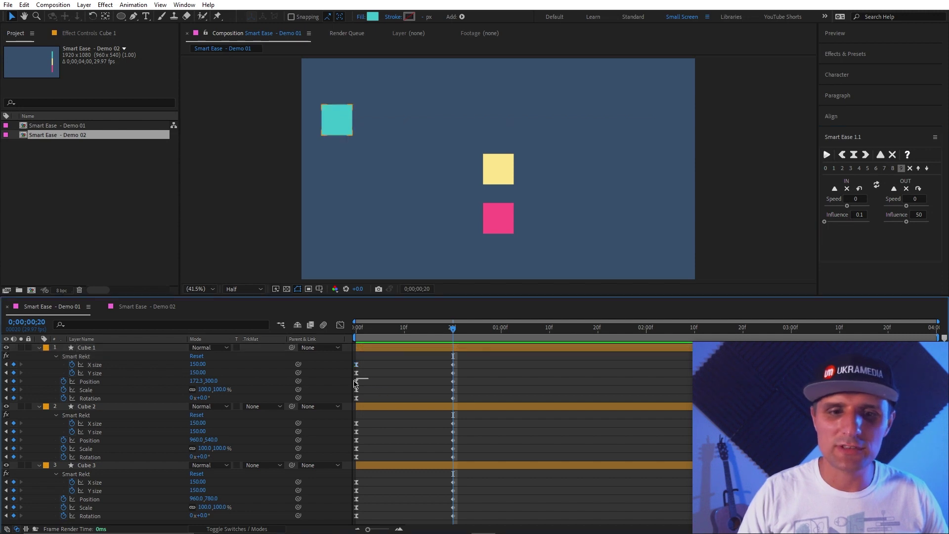
pyautogui.click(880, 155)
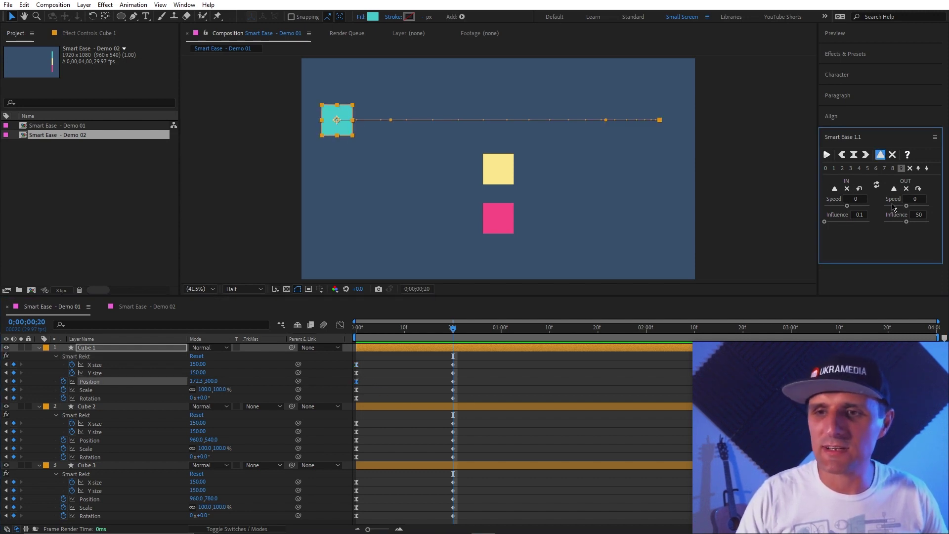
# Apply Smart Ease with a cleared outgoing side and an incoming influence of 100 to all frame 20 keyframes of the three cubes
pyautogui.moveTo(433, 363); pyautogui.dragTo(501, 525)
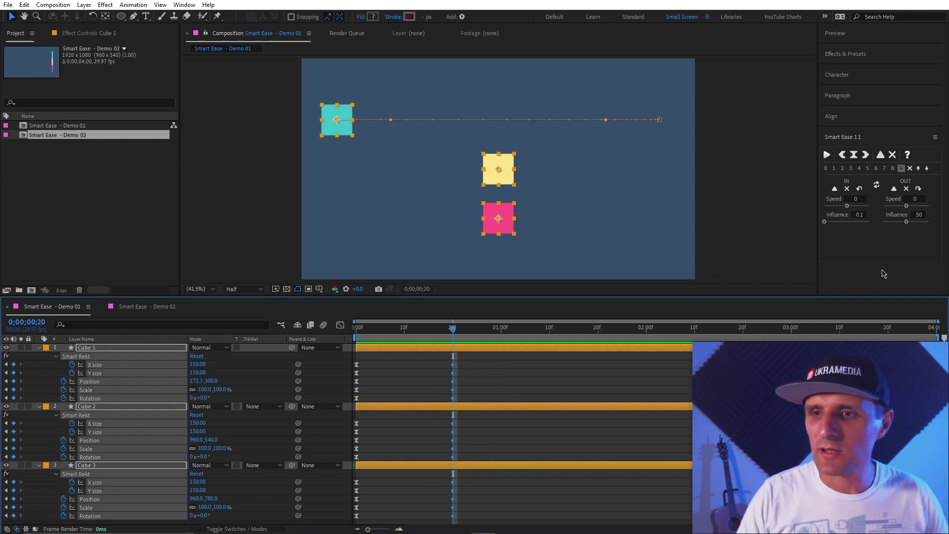
pyautogui.click(893, 155)
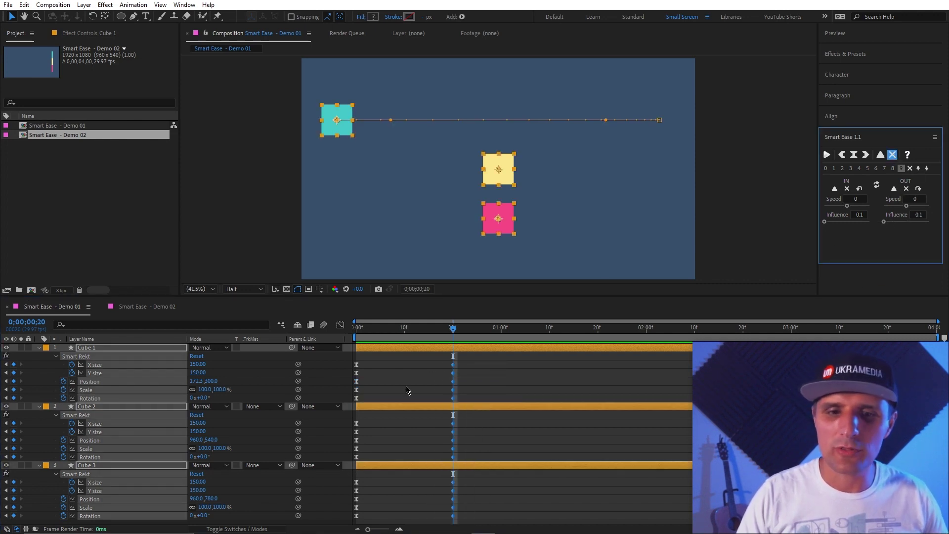
pyautogui.moveTo(846, 222); pyautogui.dragTo(884, 226)
pyautogui.click(827, 155)
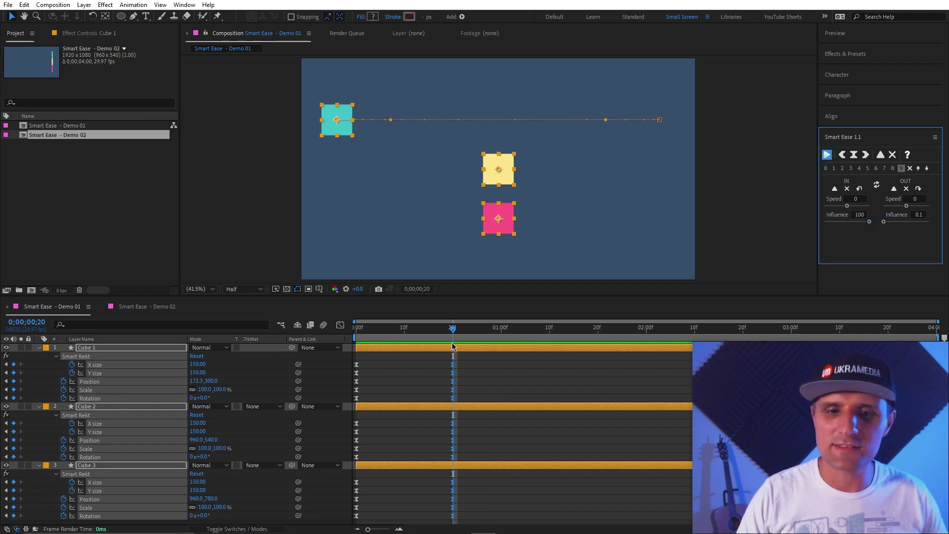
# Preview the eased animation of the cubes from the start of the composition
pyautogui.click(319, 340)
pyautogui.press('Home')
pyautogui.press('space')
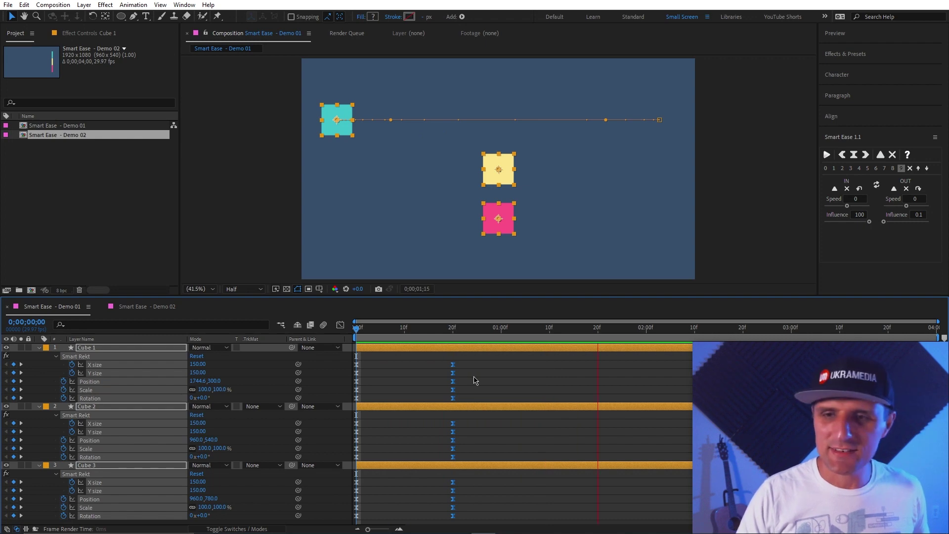
pyautogui.press('space')
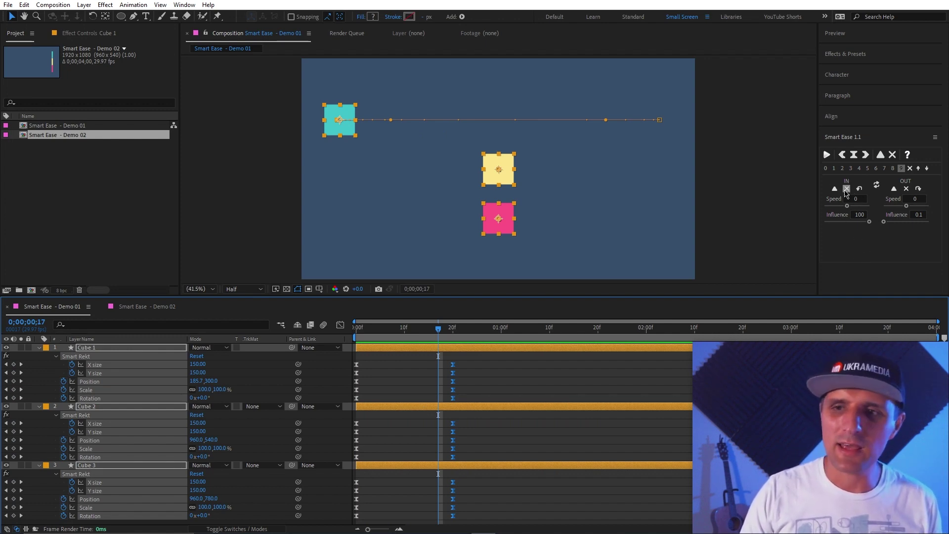
# Set Smart Ease's outgoing speed to 2527 and influence to 51, and its incoming speed to -660 and influence to 76
pyautogui.click(907, 222)
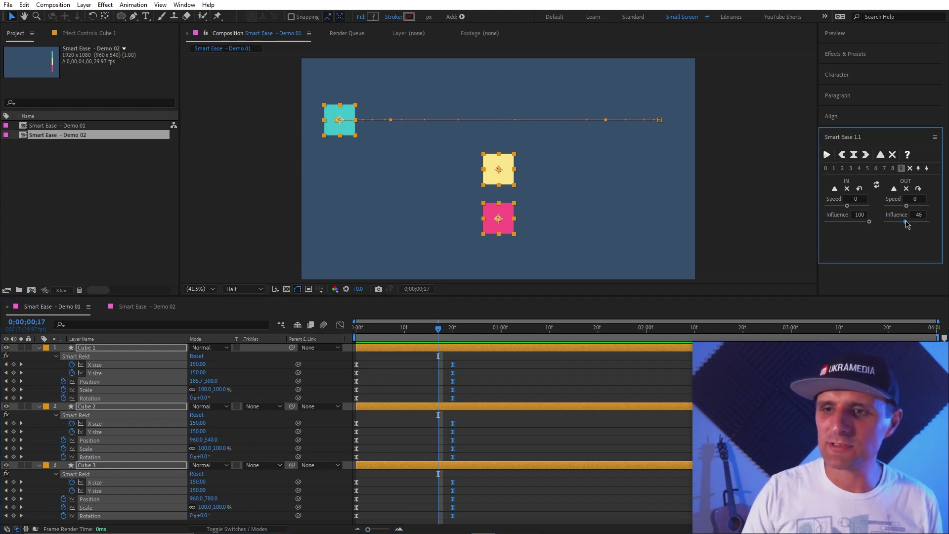
pyautogui.moveTo(906, 205); pyautogui.dragTo(917, 205)
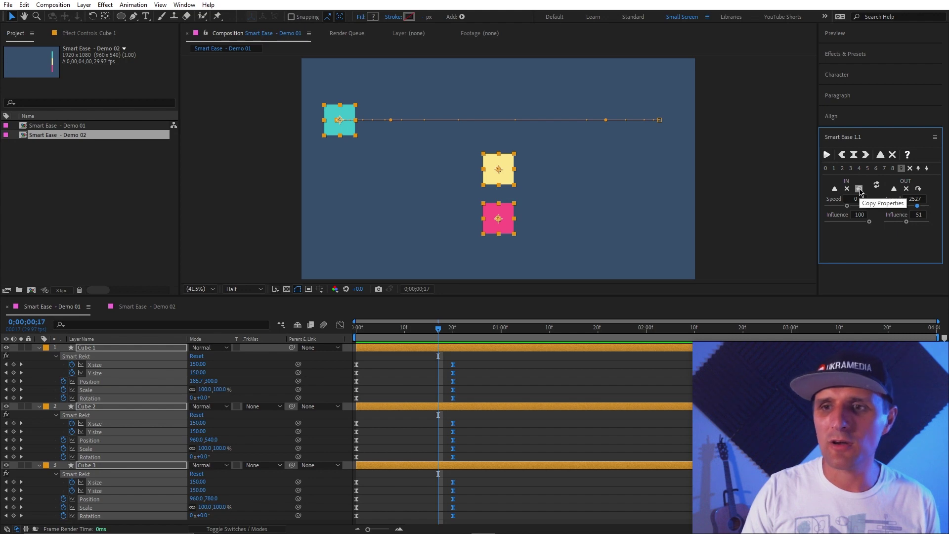
pyautogui.click(858, 221)
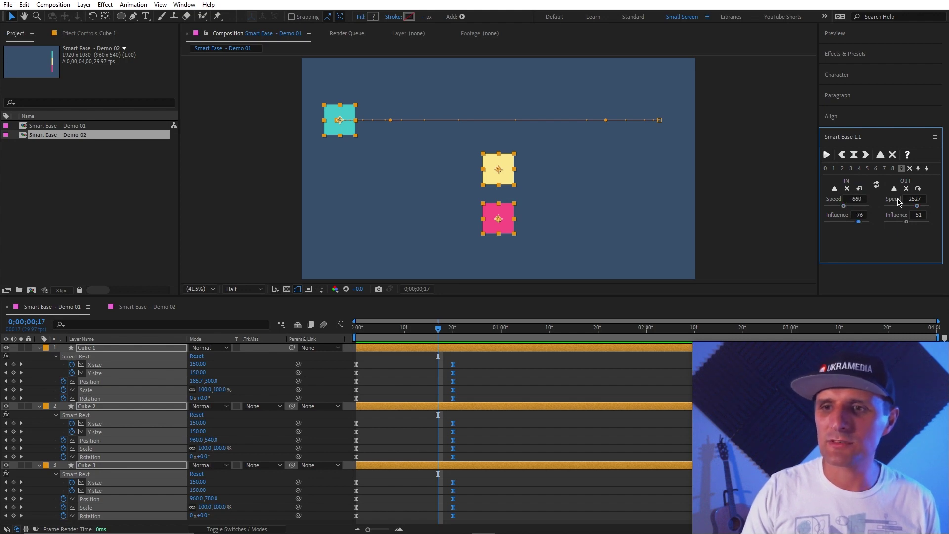
# Copy Smart Ease's incoming values to the outgoing side, change those to speed 2417 and influence 33, and try swapping both sides
pyautogui.click(918, 188)
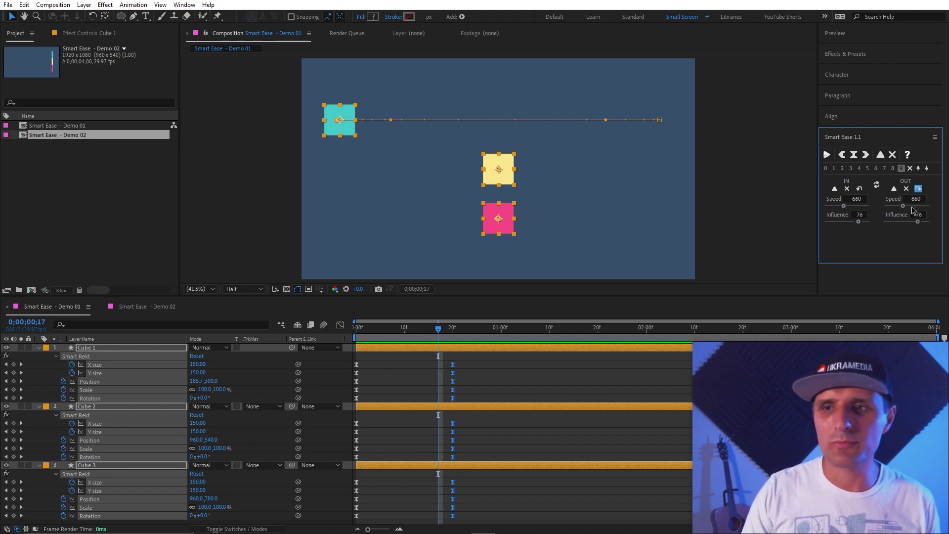
pyautogui.moveTo(916, 222); pyautogui.dragTo(899, 221)
pyautogui.click(877, 185)
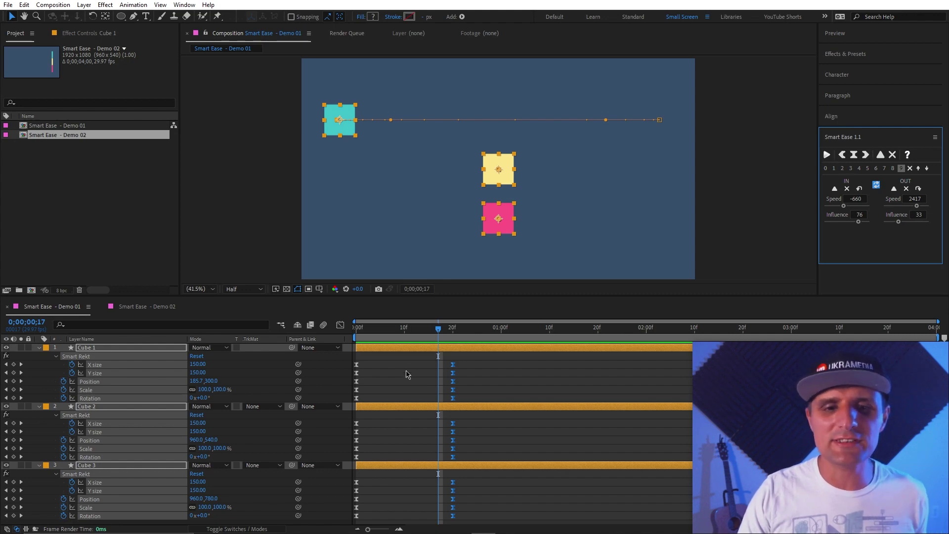
# Convert Cube 1's X size and Y size keyframes at frames 0 and 20 to linear interpolation
pyautogui.moveTo(473, 363); pyautogui.dragTo(338, 376)
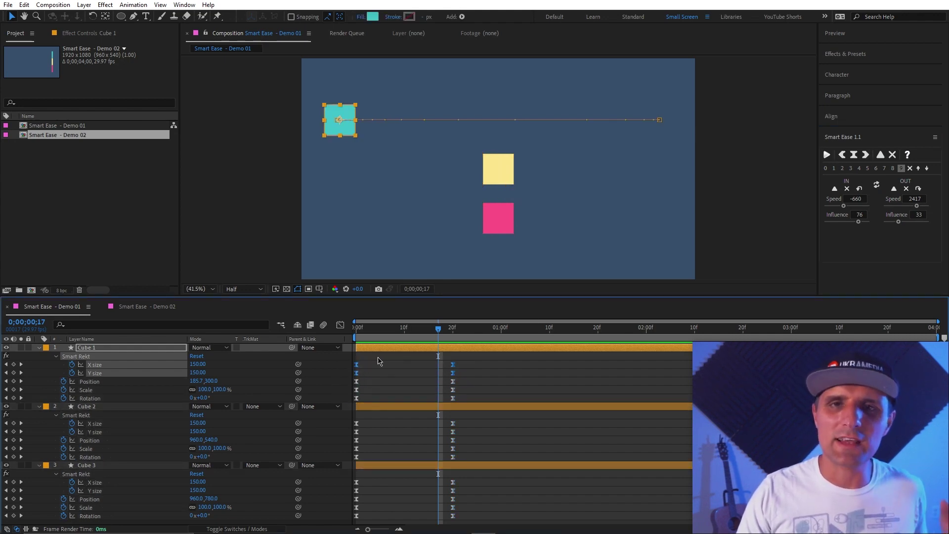
pyautogui.keyDown('ctrl'); pyautogui.click(357, 366); pyautogui.keyUp('ctrl')
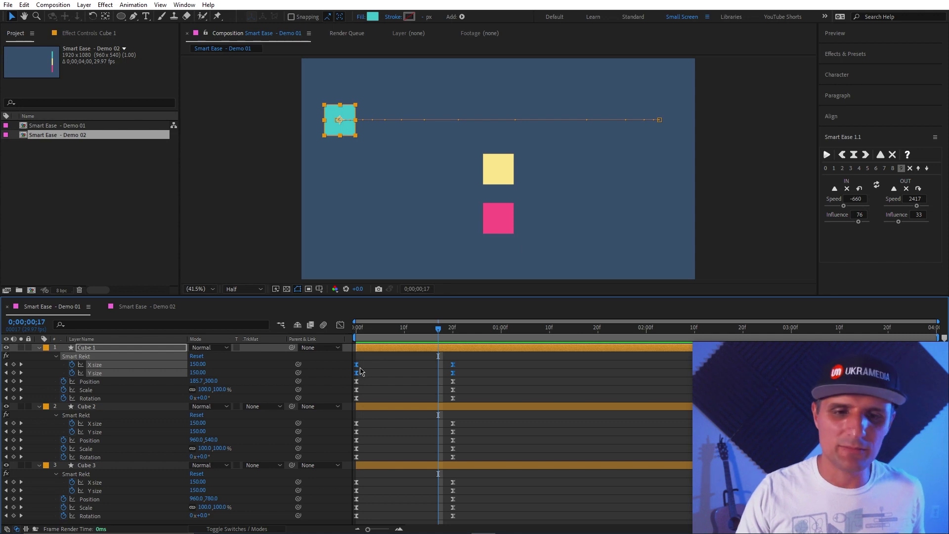
pyautogui.click(391, 366)
# Apply Easy Ease Out to Cube 1's frame 0 X size keyframe with Smart Ease and check its Keyframe Velocity
pyautogui.click(357, 365)
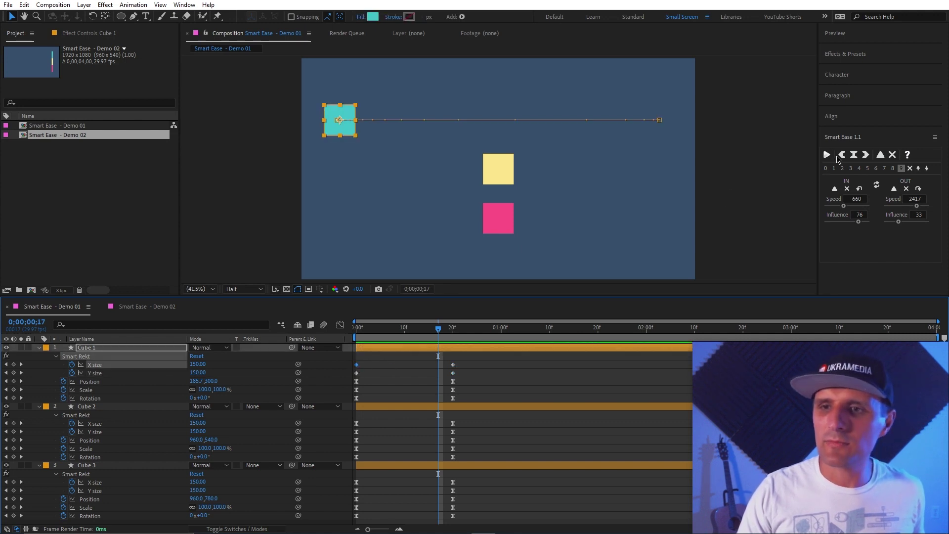
pyautogui.click(841, 156)
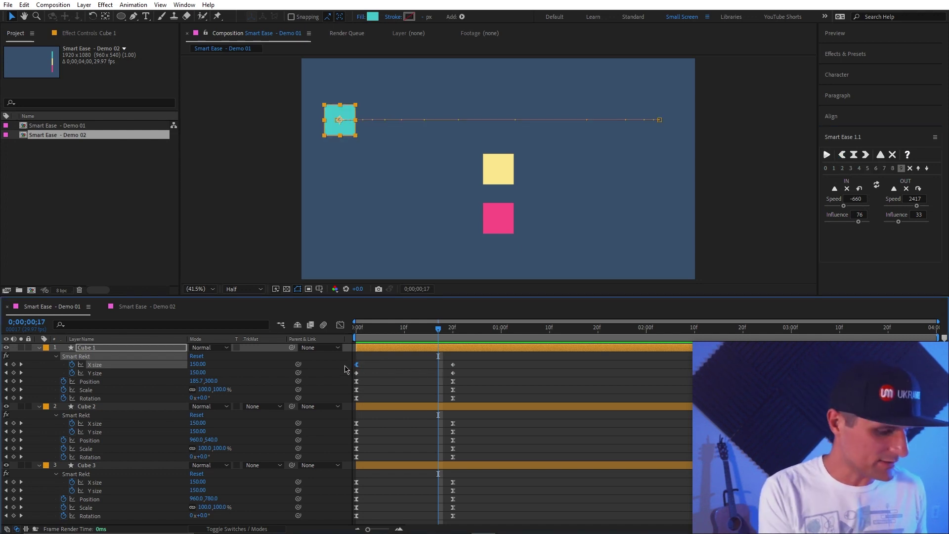
pyautogui.hotkey('ctrl', 'shift', 'k')
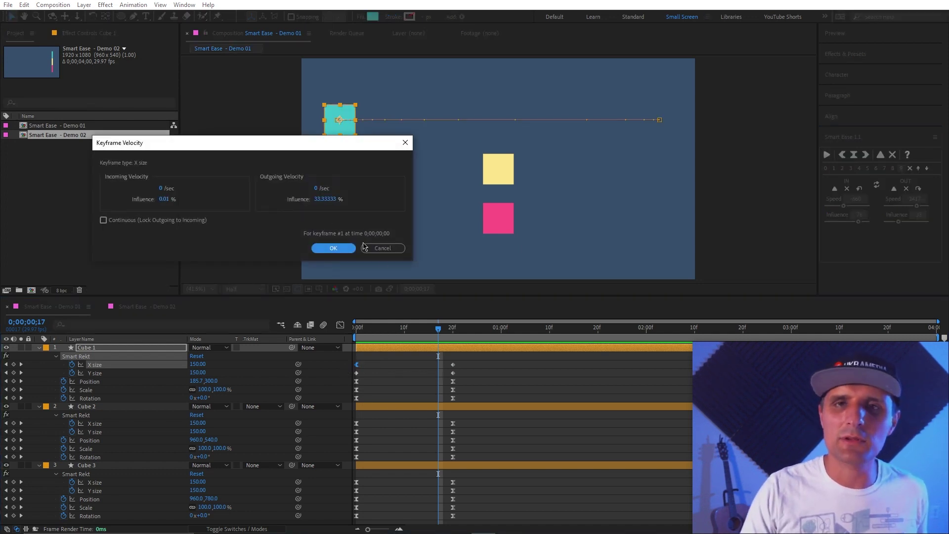
pyautogui.click(385, 248)
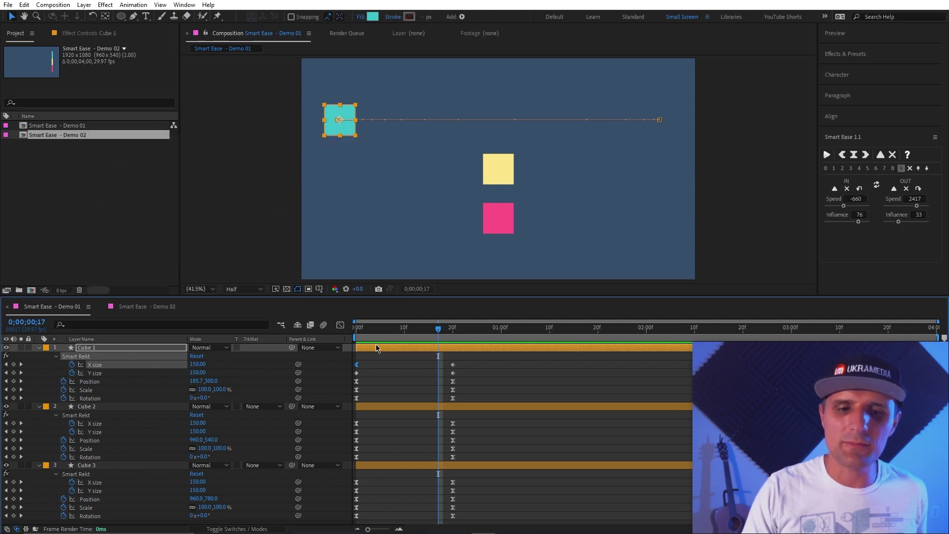
# Apply Easy Ease In to Cube 1's frame 20 X size keyframe and Easy Ease to its frame 20 Y size keyframe
pyautogui.click(412, 371)
pyautogui.moveTo(414, 363); pyautogui.dragTo(477, 372)
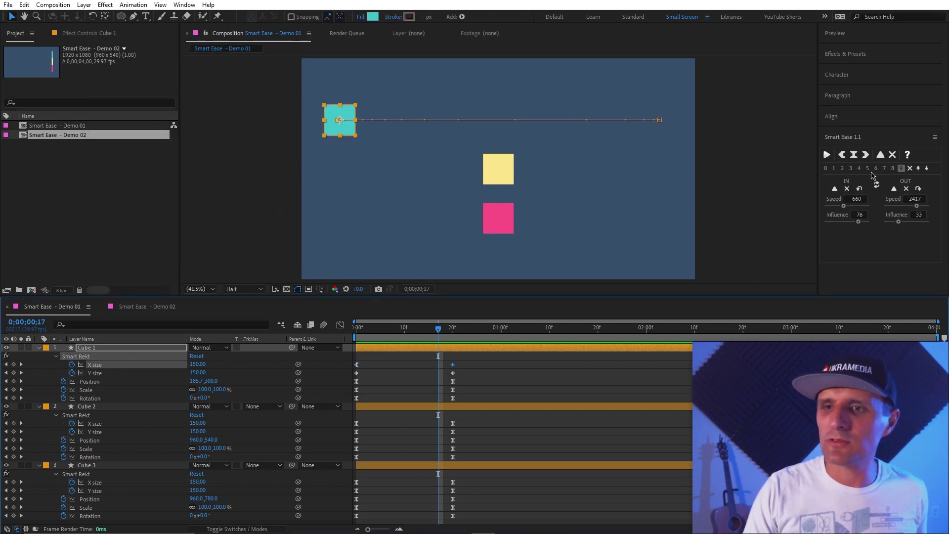
pyautogui.click(865, 154)
pyautogui.click(453, 373)
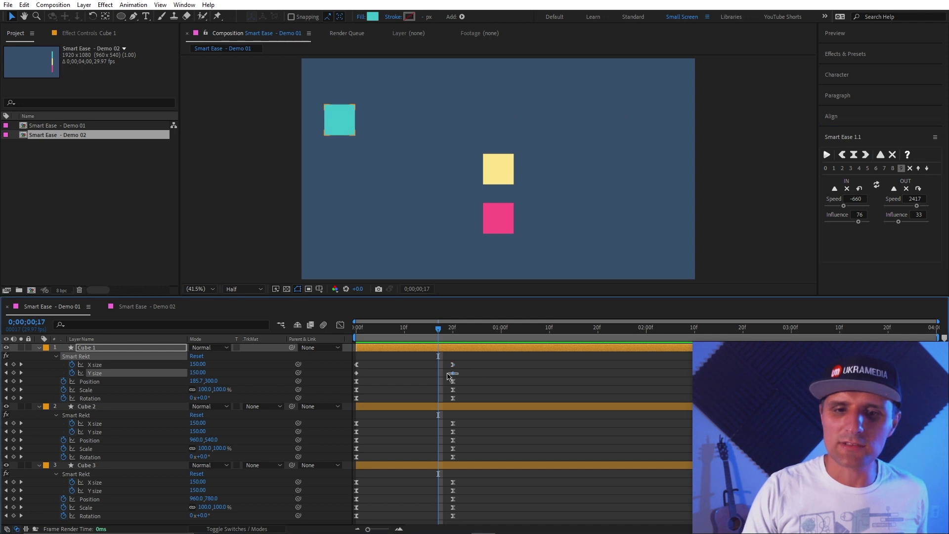
pyautogui.click(854, 155)
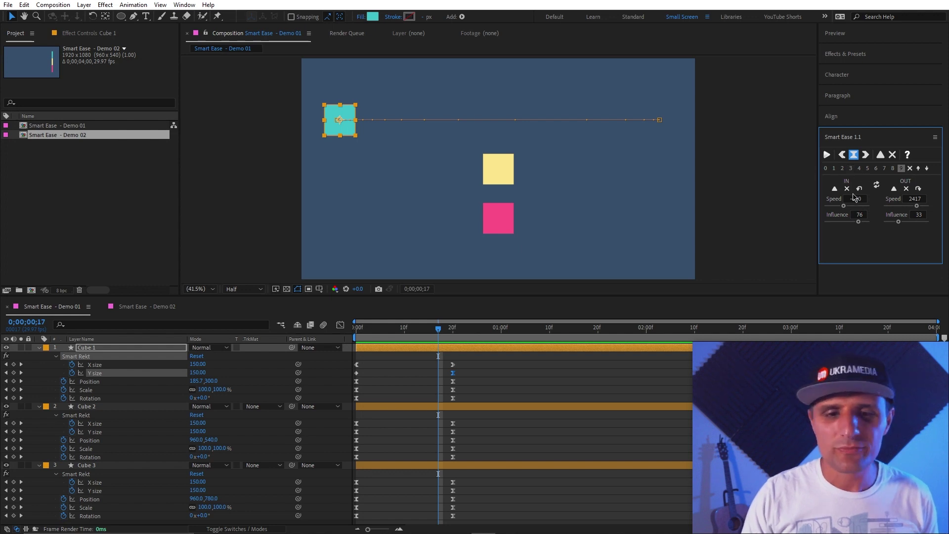
# Convert all of Cube 1's keyframes to linear interpolation and choose Smart Ease's default values preset 0
pyautogui.moveTo(488, 361); pyautogui.dragTo(378, 397)
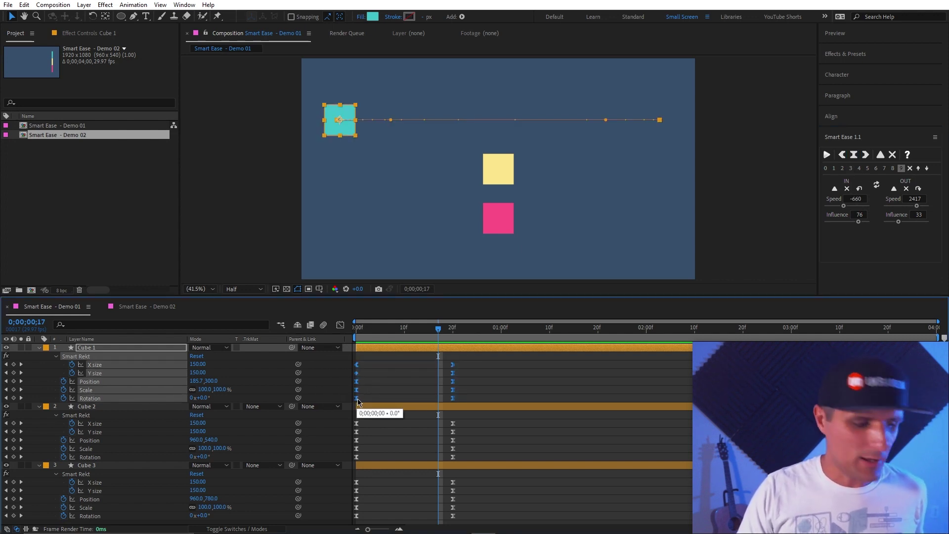
pyautogui.keyDown('ctrl'); pyautogui.click(356, 398); pyautogui.keyUp('ctrl')
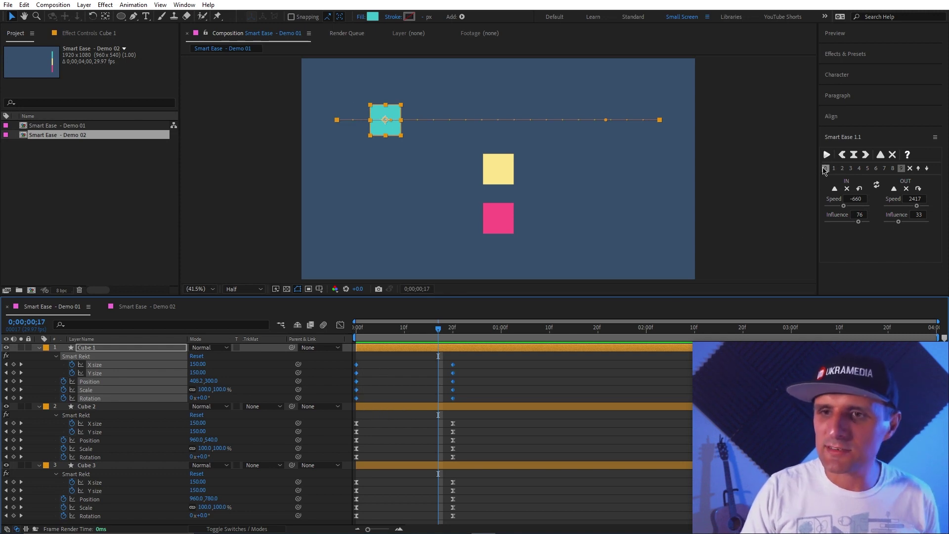
pyautogui.click(824, 185)
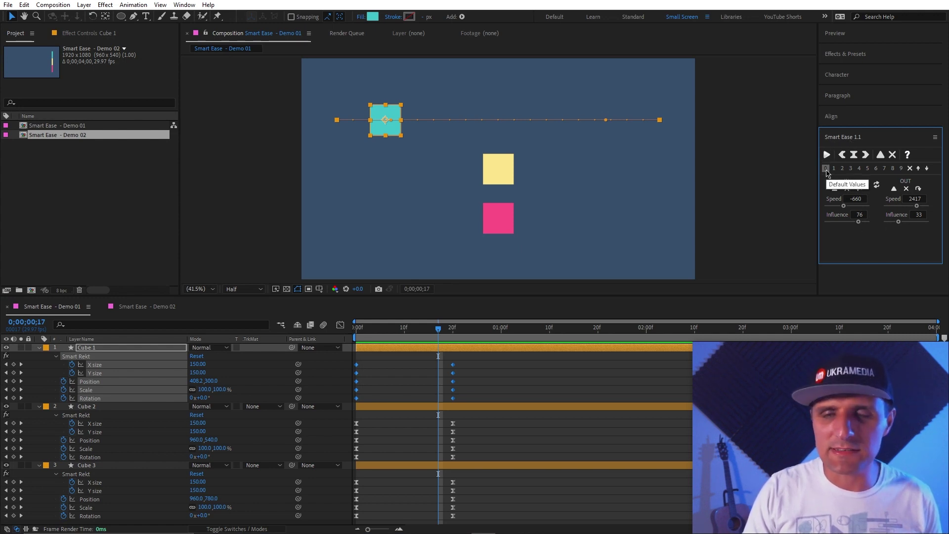
# Clear the ease values, set In speed 2747 with influence 70 and Out speed 2748 with influence 58, and save them to preset 0
pyautogui.click(893, 156)
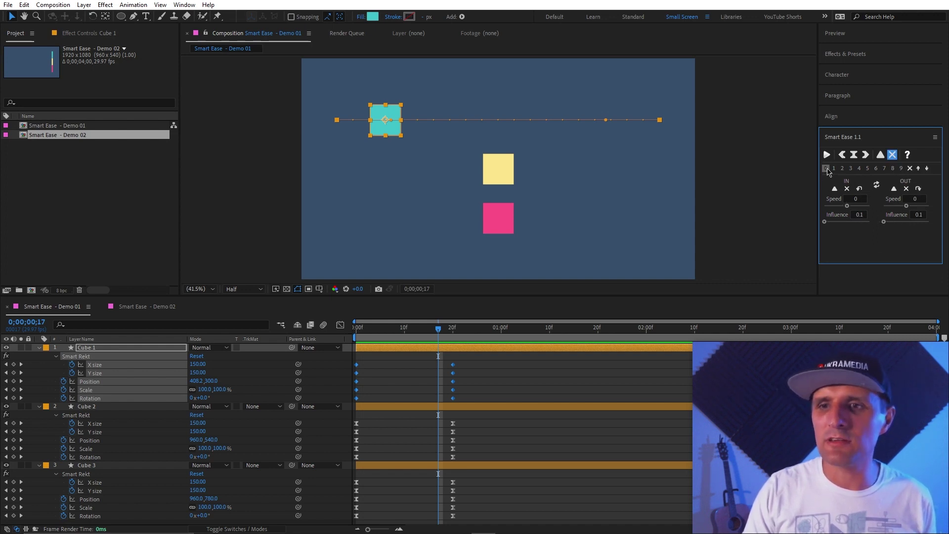
pyautogui.click(859, 206)
pyautogui.click(856, 222)
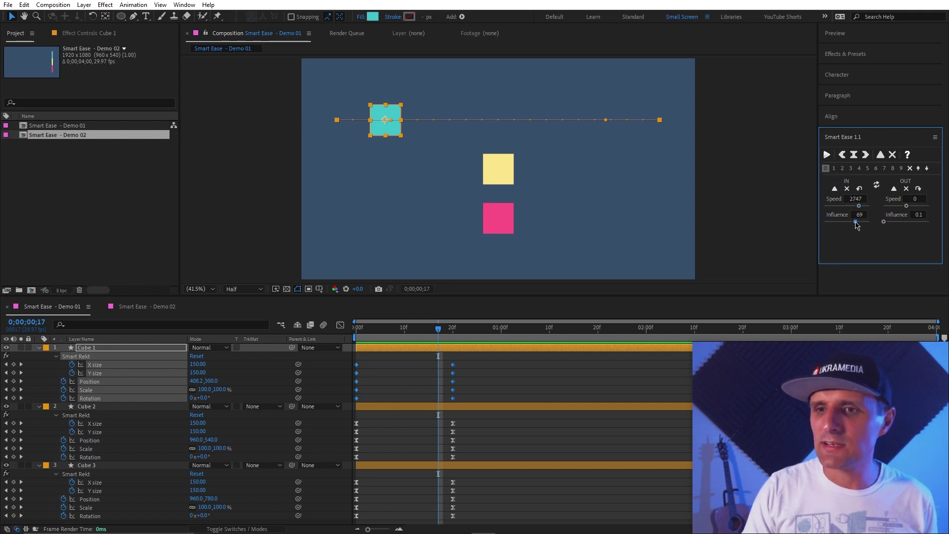
pyautogui.click(910, 221)
pyautogui.click(918, 206)
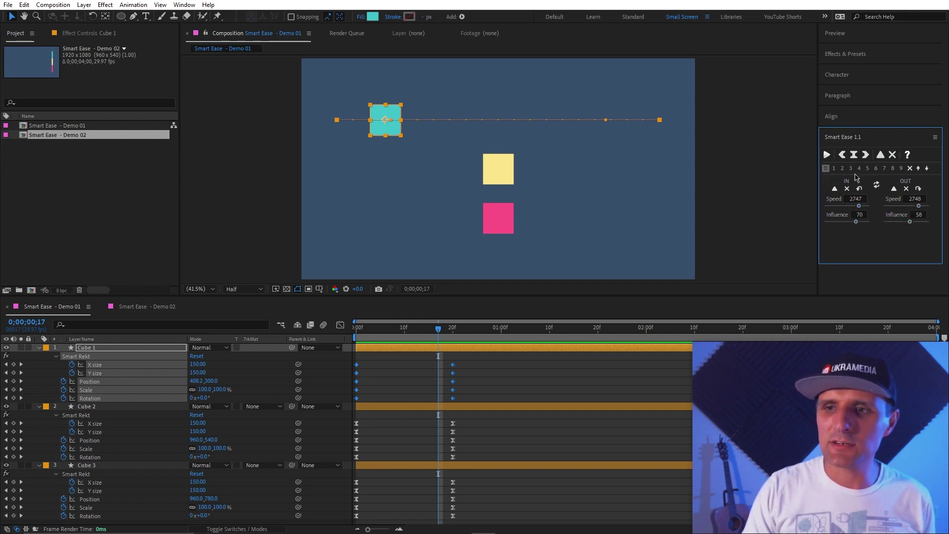
pyautogui.click(919, 169)
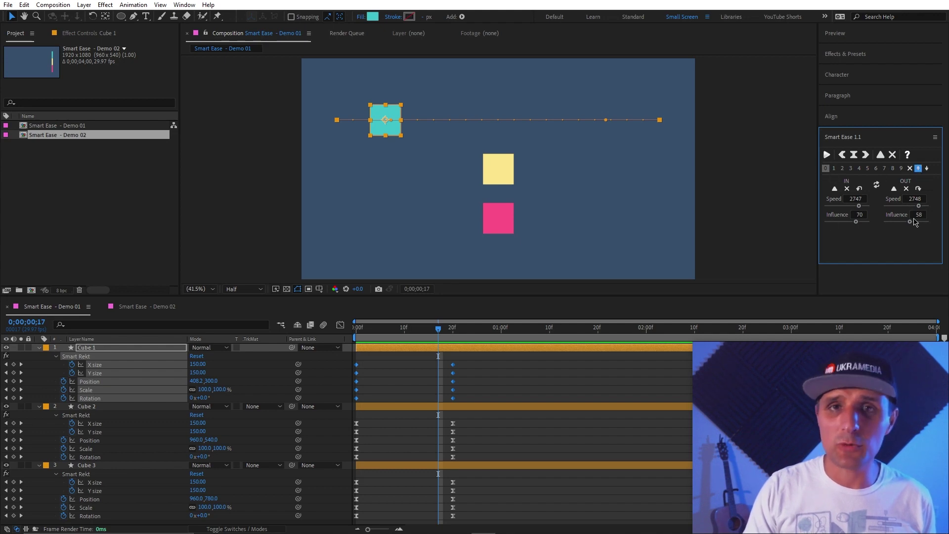
# Close and reopen the Smart Ease 1.1 panel, enlarging it to show the speed and influence values
pyautogui.rightClick(844, 137)
pyautogui.click(864, 141)
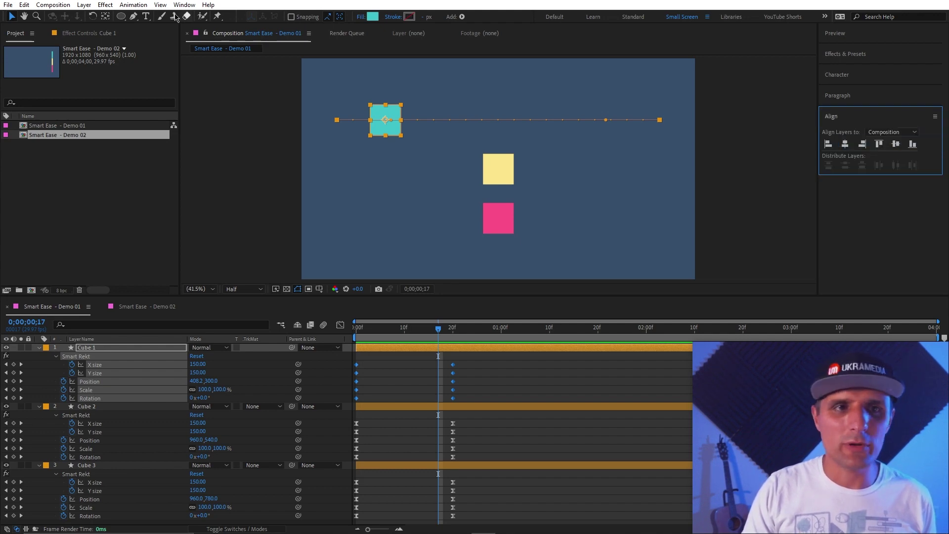
pyautogui.click(184, 4)
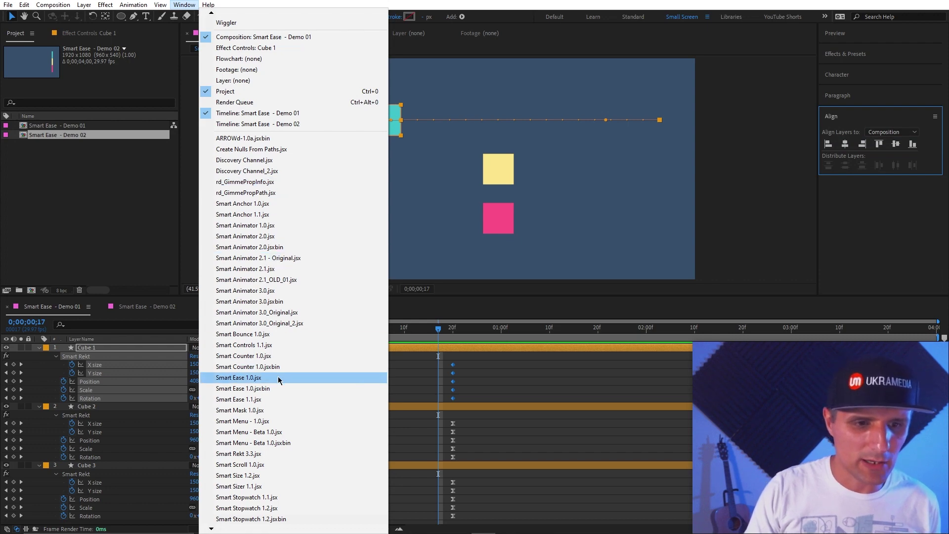
pyautogui.click(250, 400)
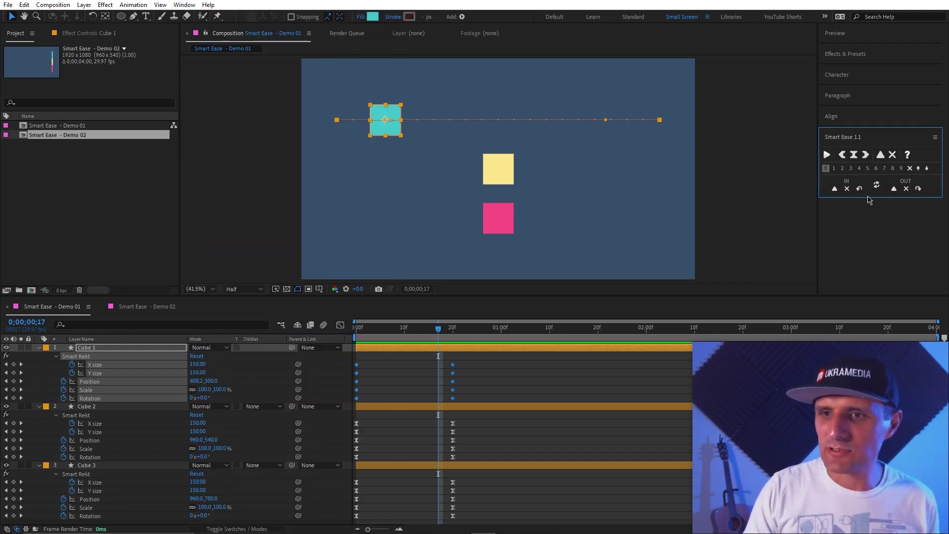
pyautogui.moveTo(869, 197); pyautogui.dragTo(862, 250)
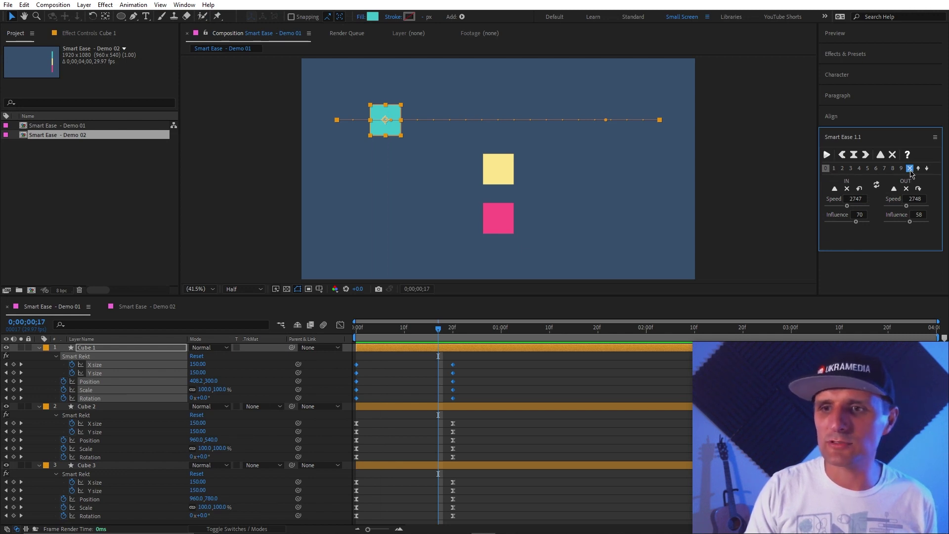
# Restore preset 0's original values, and relaunch Smart Ease 1.1 with its speed and influence sliders in view
pyautogui.click(927, 169)
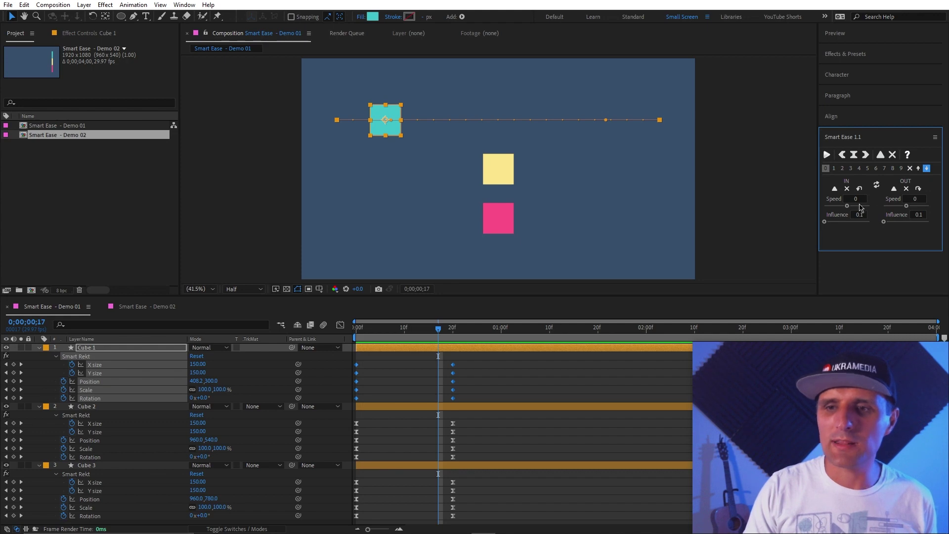
pyautogui.rightClick(845, 139)
pyautogui.click(855, 147)
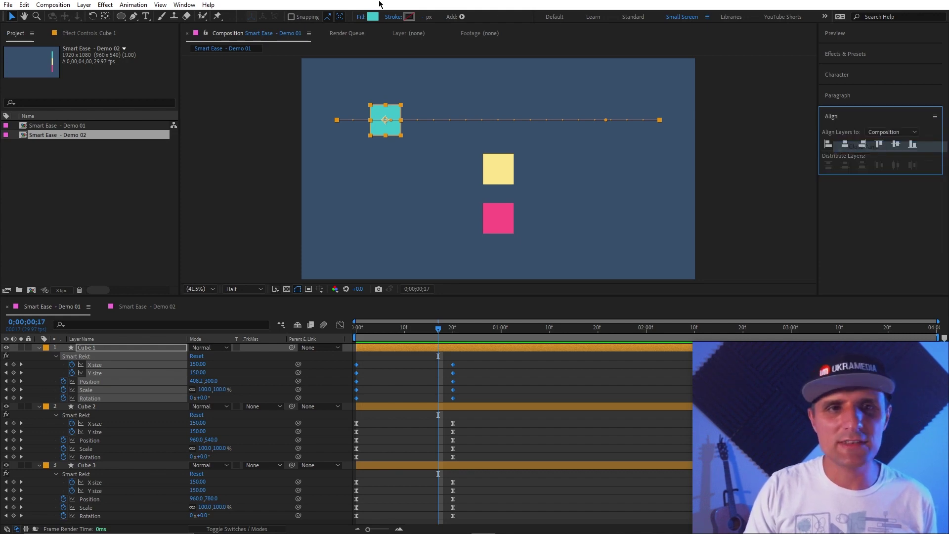
pyautogui.click(184, 5)
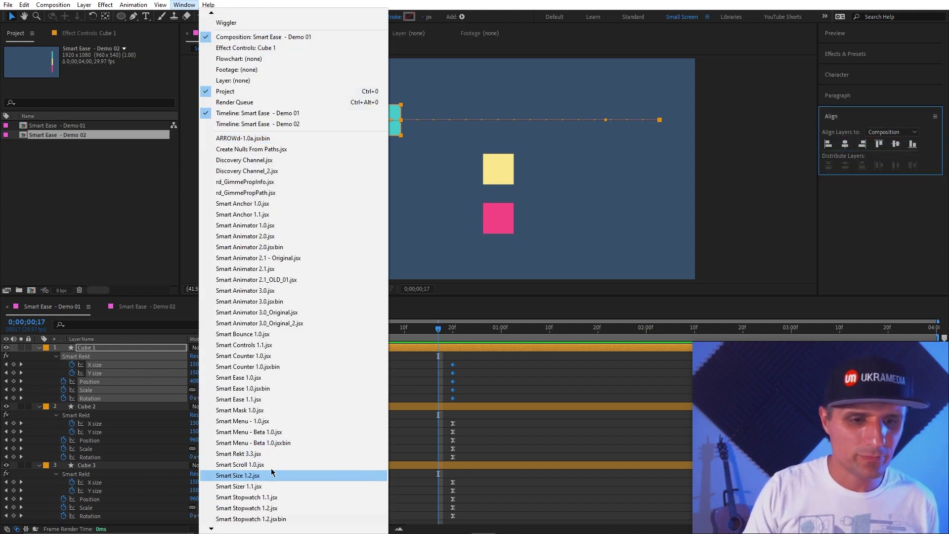
pyautogui.click(262, 400)
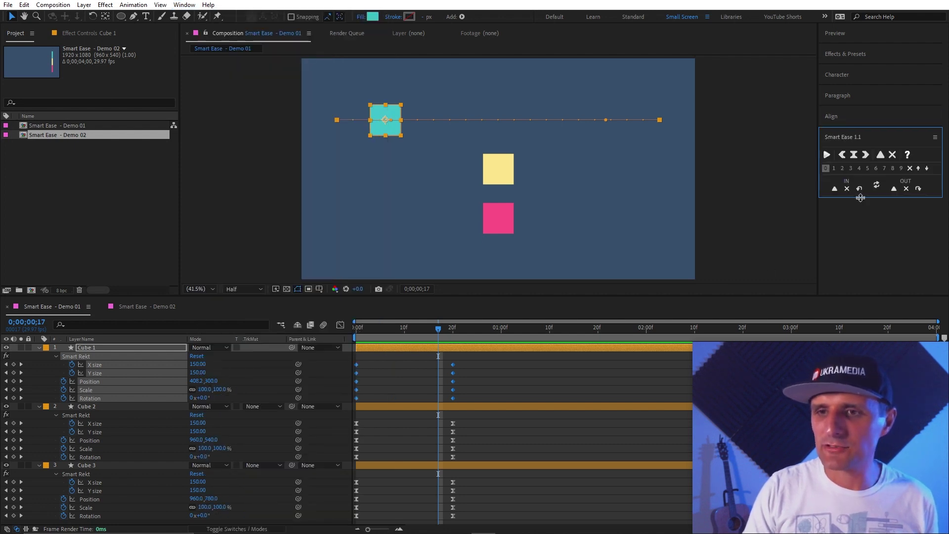
pyautogui.moveTo(861, 198); pyautogui.dragTo(864, 256)
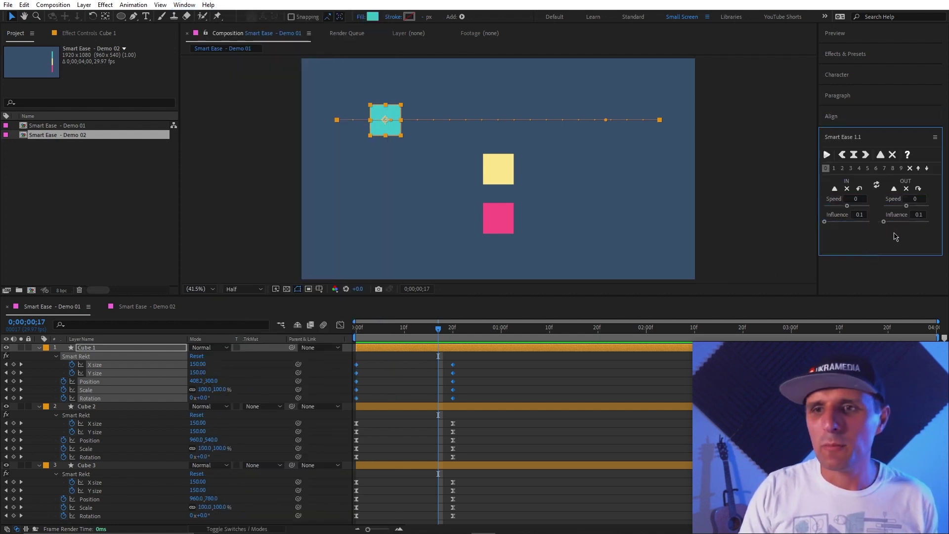
# Restore the original values of Smart Ease presets 1, 2 and 3, and choose preset 6
pyautogui.click(834, 169)
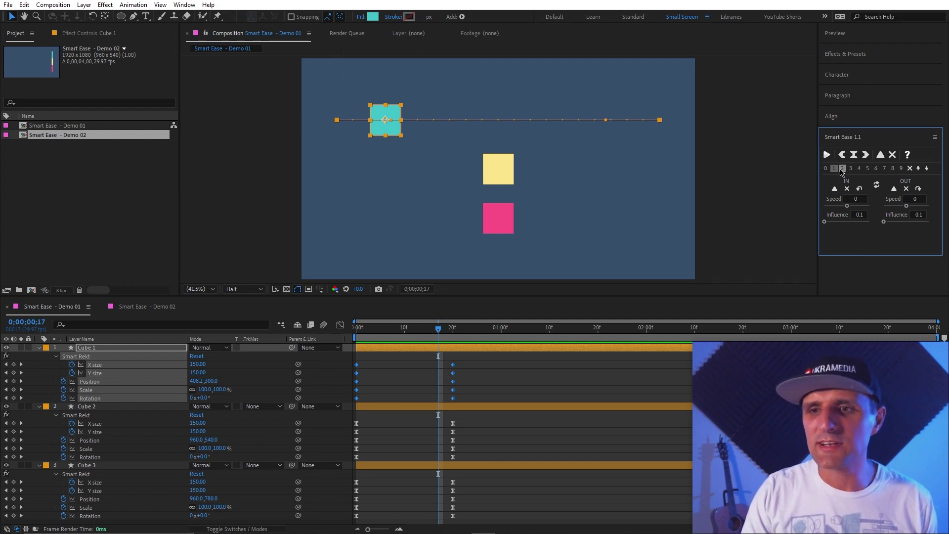
pyautogui.click(927, 168)
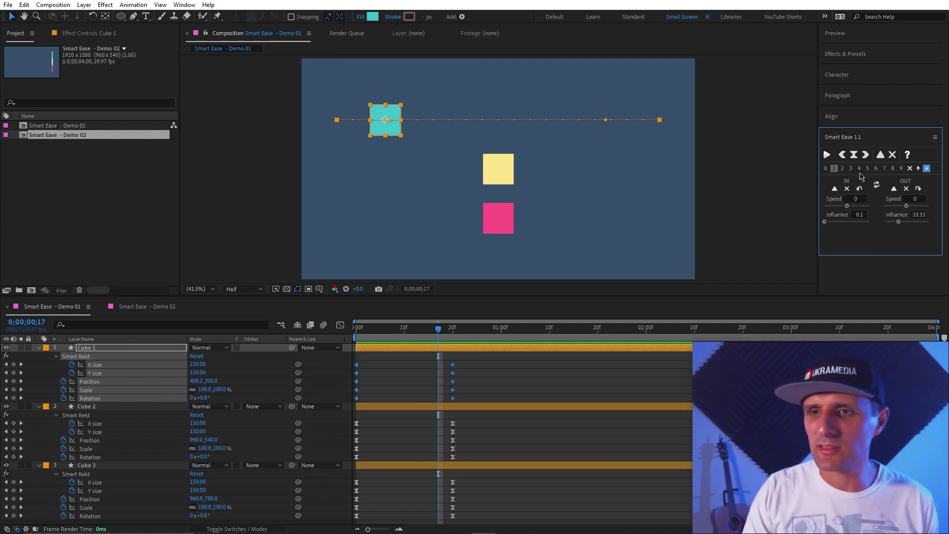
pyautogui.click(918, 168)
pyautogui.click(842, 168)
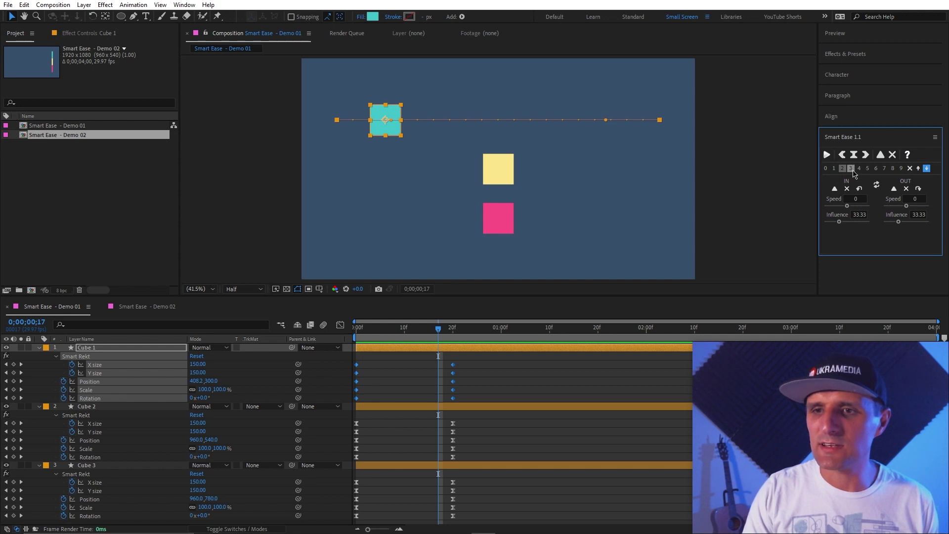
pyautogui.click(851, 168)
pyautogui.click(927, 168)
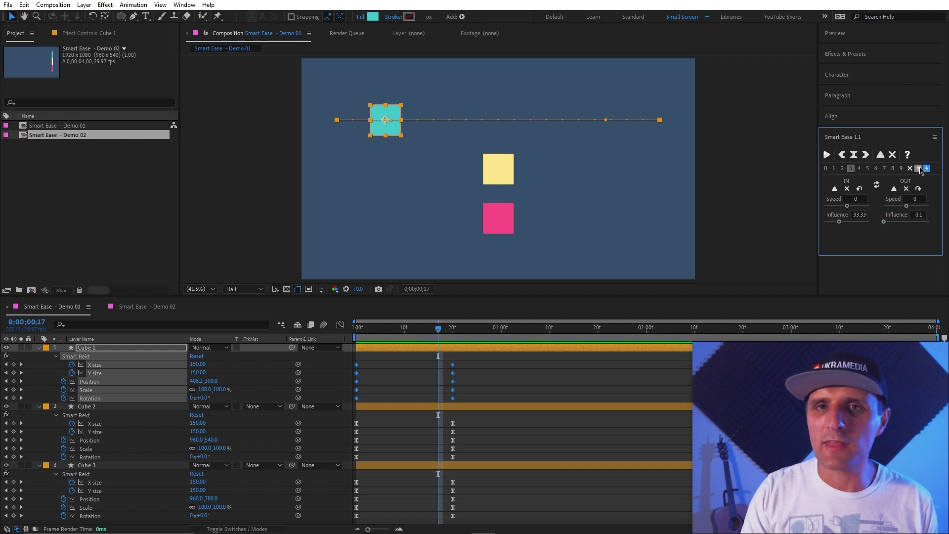
pyautogui.click(876, 169)
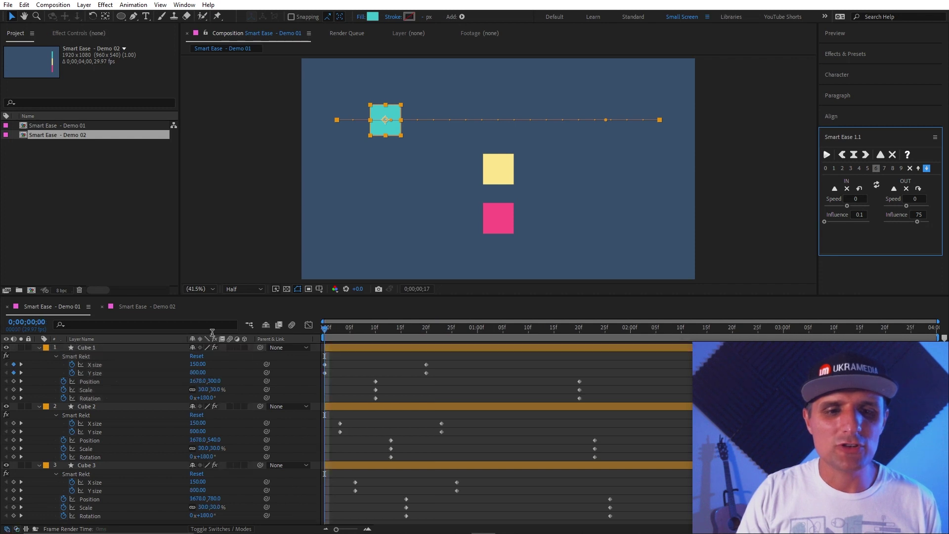
# Switch to the Smart Ease - Demo 02 composition and preview its cube animation, checking Cube 1's size and movement keyframes
pyautogui.click(143, 307)
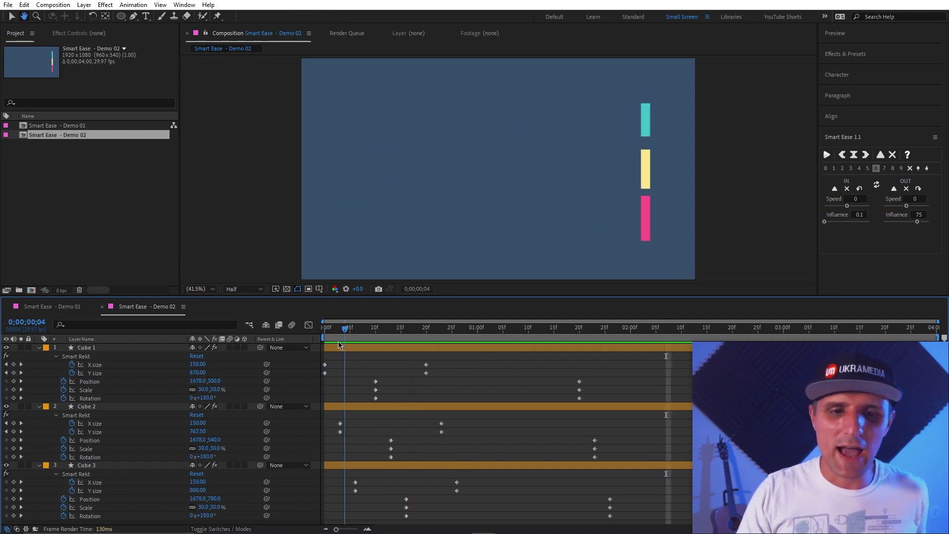
pyautogui.press('space')
pyautogui.moveTo(442, 360); pyautogui.dragTo(321, 377)
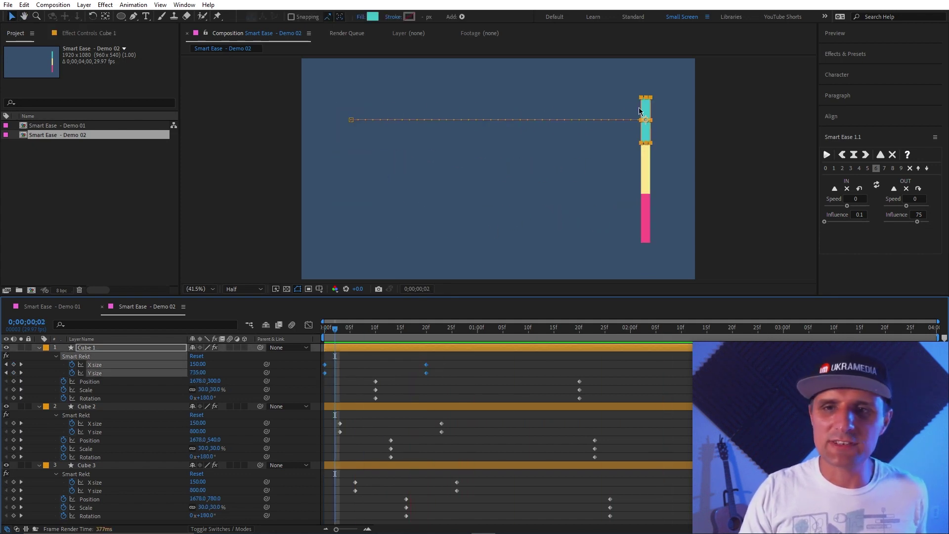
pyautogui.press('space')
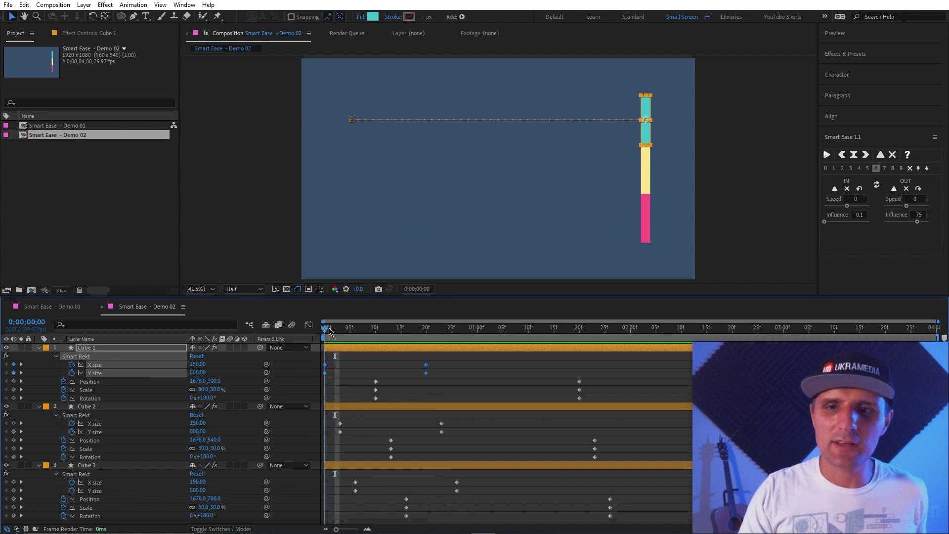
pyautogui.moveTo(374, 380); pyautogui.dragTo(599, 415)
pyautogui.click(376, 332)
pyautogui.moveTo(376, 334)
pyautogui.mouseDown()
pyautogui.moveTo(580, 339)
pyautogui.moveTo(386, 334)
pyautogui.mouseUp()
# Apply a cleared ease with Out influence 50 to the first X size and Y size keyframes of all three cubes, and preview the result
pyautogui.moveTo(341, 357); pyautogui.dragTo(314, 381)
pyautogui.moveTo(356, 419); pyautogui.dragTo(335, 441)
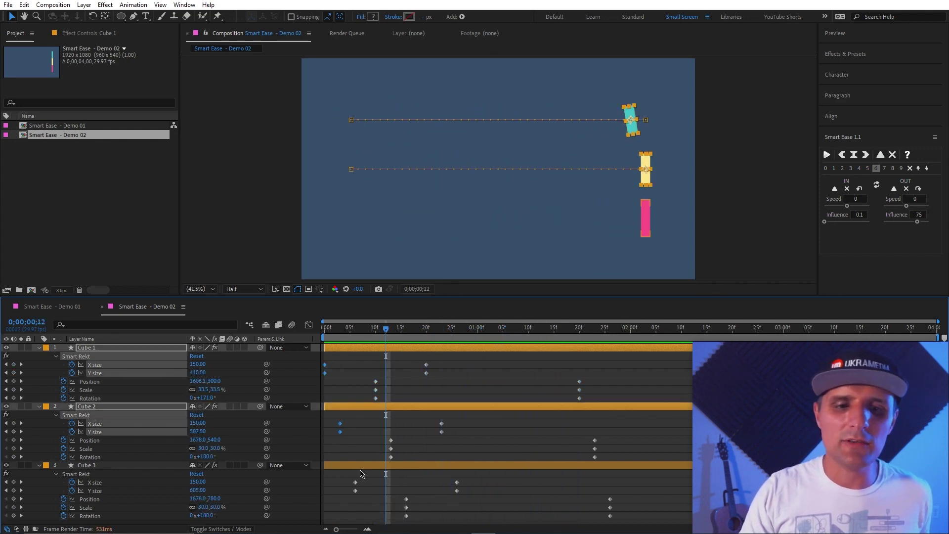
pyautogui.moveTo(366, 477); pyautogui.dragTo(352, 504)
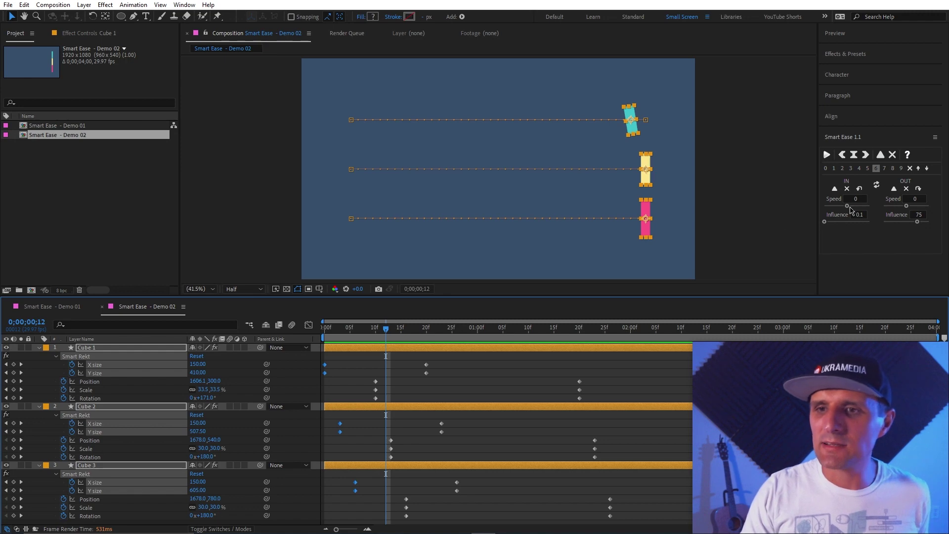
pyautogui.click(892, 155)
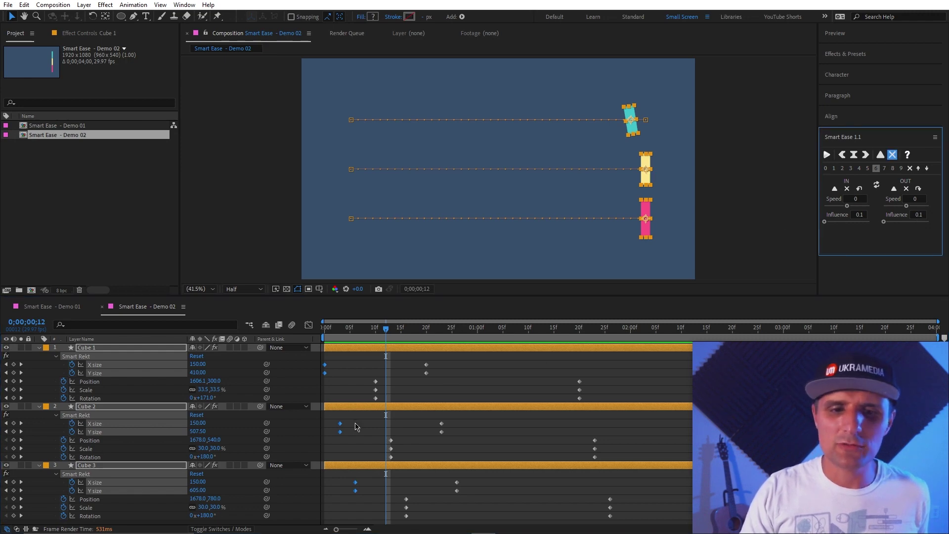
pyautogui.click(919, 214)
pyautogui.write('50')
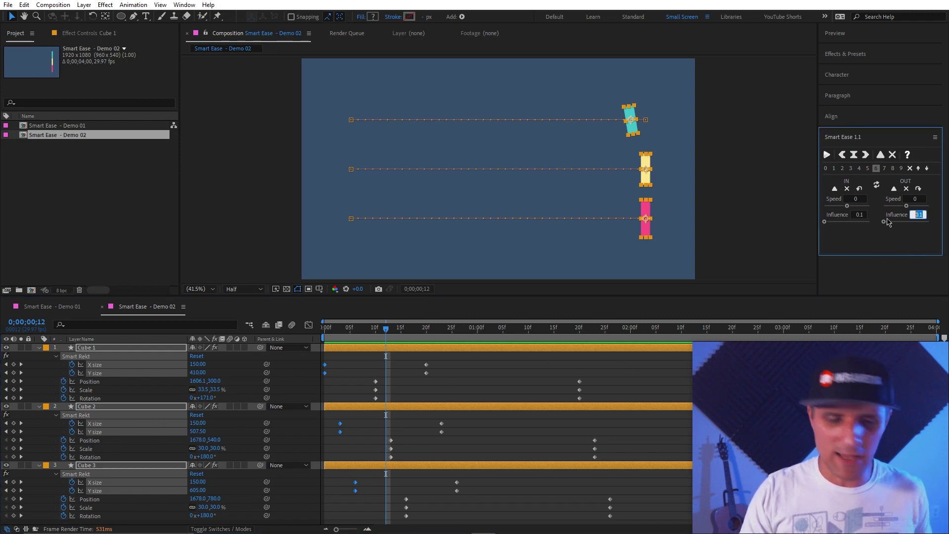
pyautogui.click(832, 156)
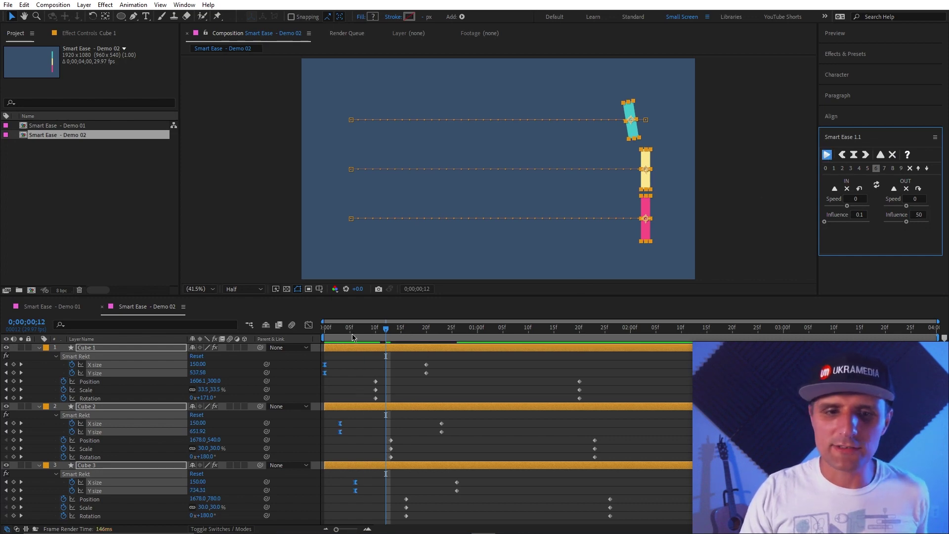
pyautogui.click(378, 355)
pyautogui.press('Home')
pyautogui.press('space')
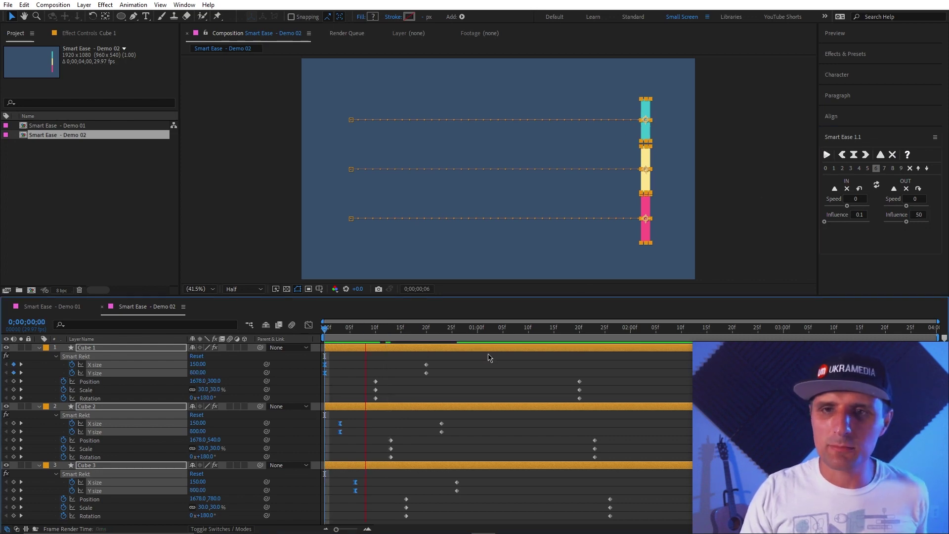
pyautogui.press('space')
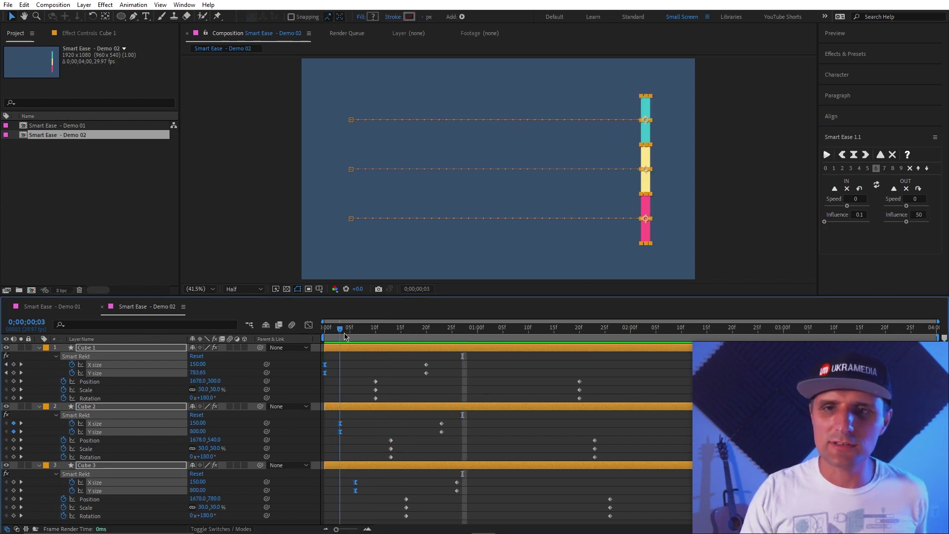
pyautogui.press('space')
# Swap the In and Out values and apply In influence 100 to all three cubes' last X size and Y size keyframes, and preview the result
pyautogui.click(440, 419)
pyautogui.moveTo(440, 419); pyautogui.dragTo(458, 445)
pyautogui.moveTo(447, 477); pyautogui.dragTo(464, 494)
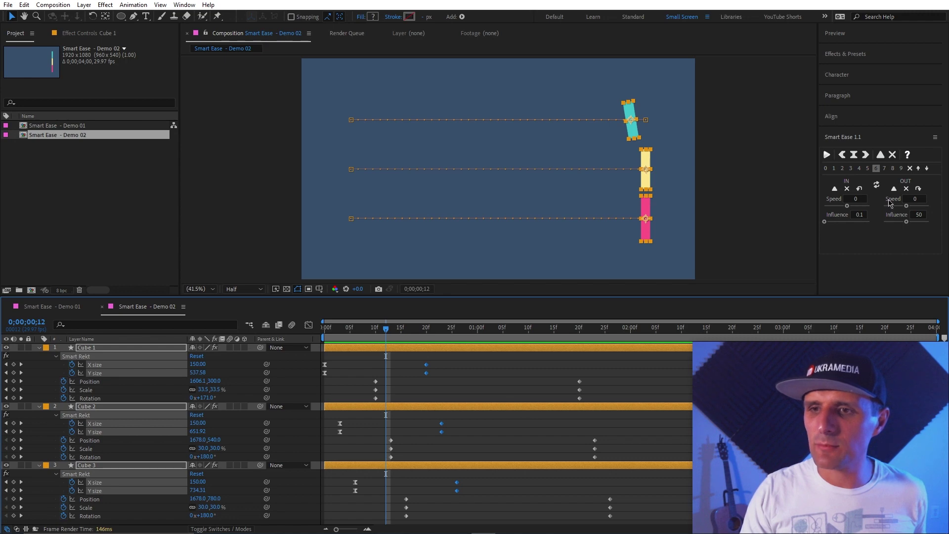
pyautogui.click(878, 187)
pyautogui.moveTo(849, 222); pyautogui.dragTo(871, 223)
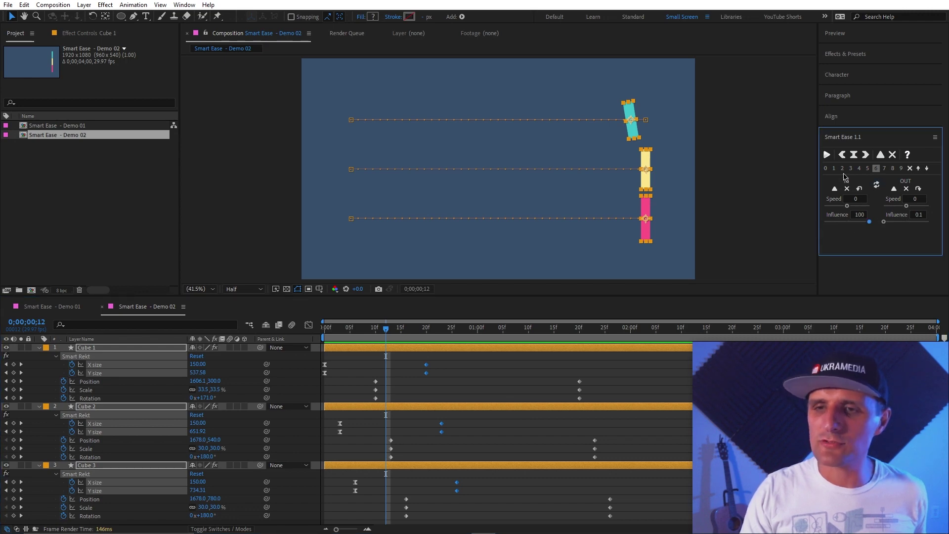
pyautogui.click(828, 155)
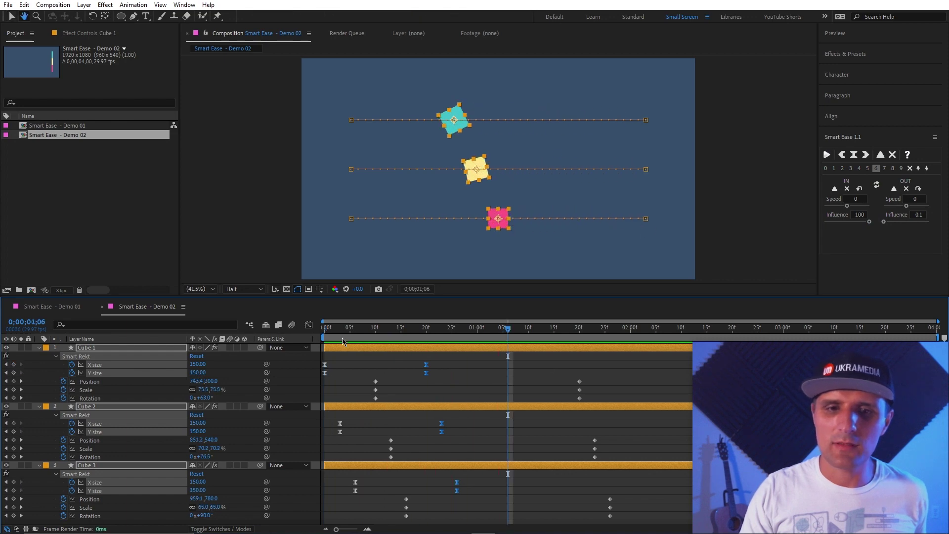
pyautogui.press('space')
pyautogui.press('Home')
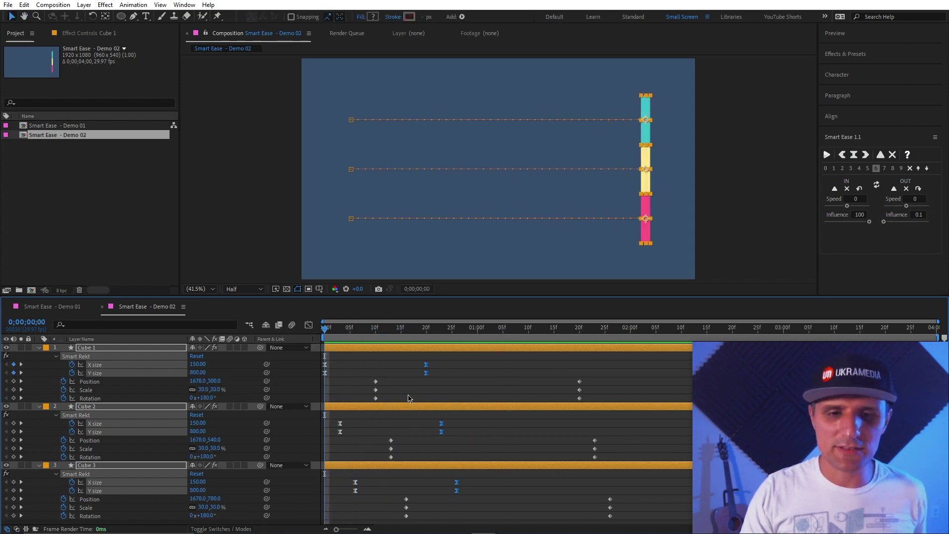
# Apply an ease with Out influence 50 to the first Position, Scale and Rotation keyframes of all three cubes
pyautogui.moveTo(402, 379); pyautogui.dragTo(365, 399)
pyautogui.moveTo(409, 437); pyautogui.dragTo(386, 459)
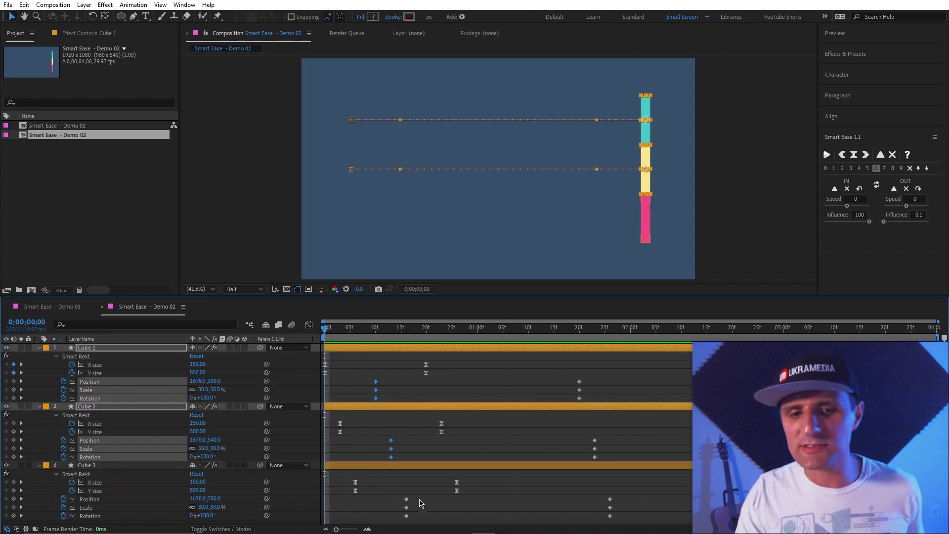
pyautogui.moveTo(416, 494); pyautogui.dragTo(405, 517)
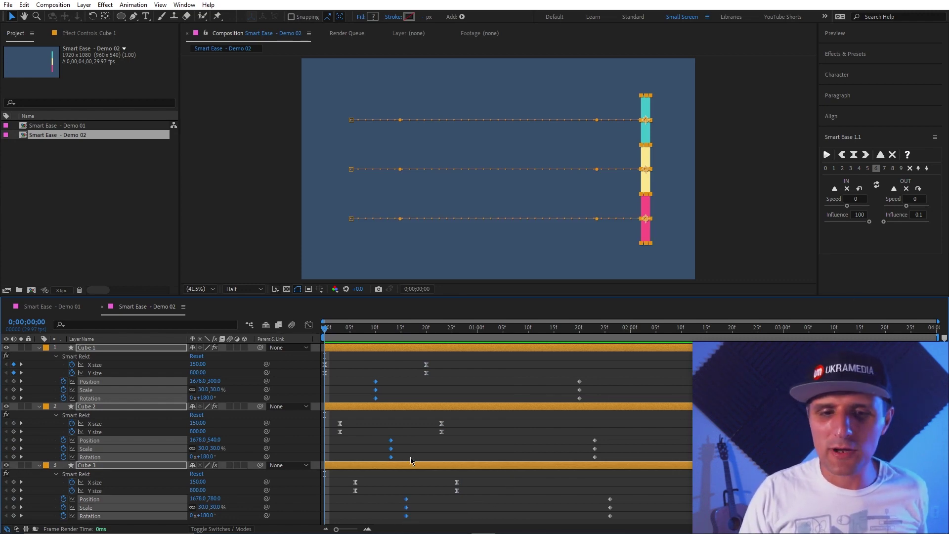
pyautogui.click(877, 185)
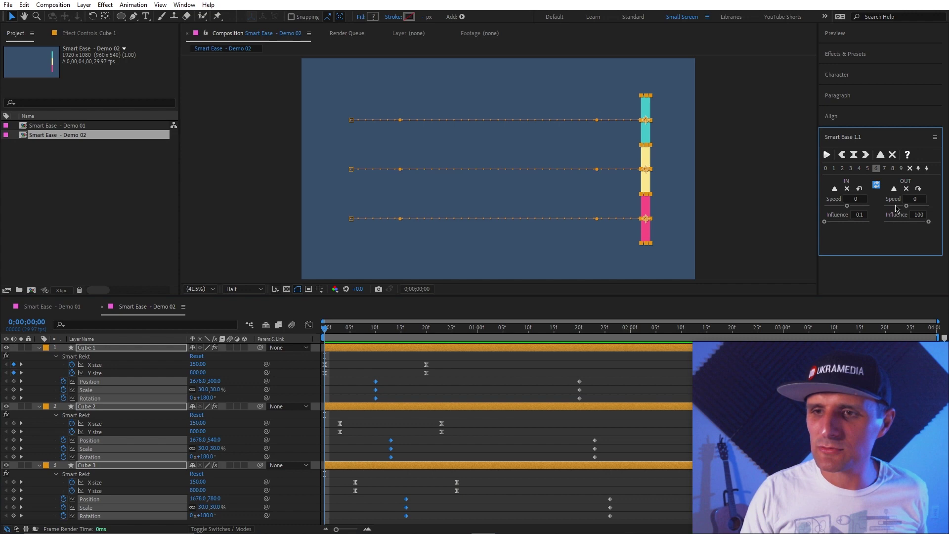
pyautogui.click(923, 214)
pyautogui.write('50')
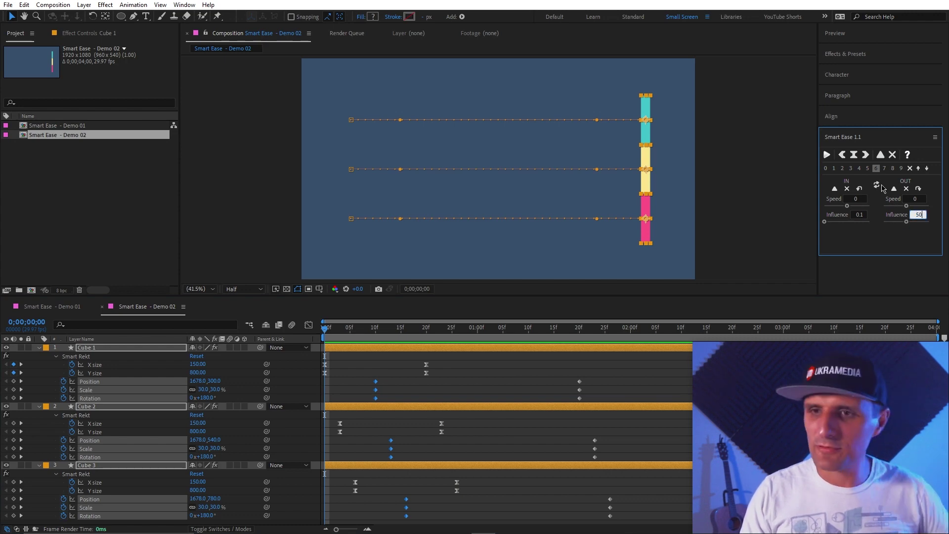
pyautogui.click(826, 154)
# Apply In influence 100 and Out influence 0.1 to the last Position, Scale and Rotation keyframes of all three cubes
pyautogui.moveTo(551, 366); pyautogui.dragTo(643, 531)
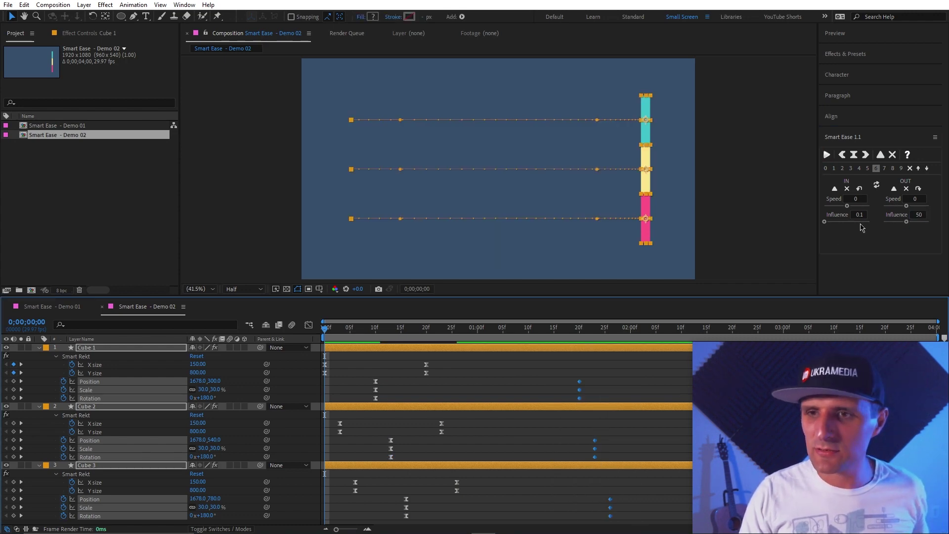
pyautogui.click(877, 185)
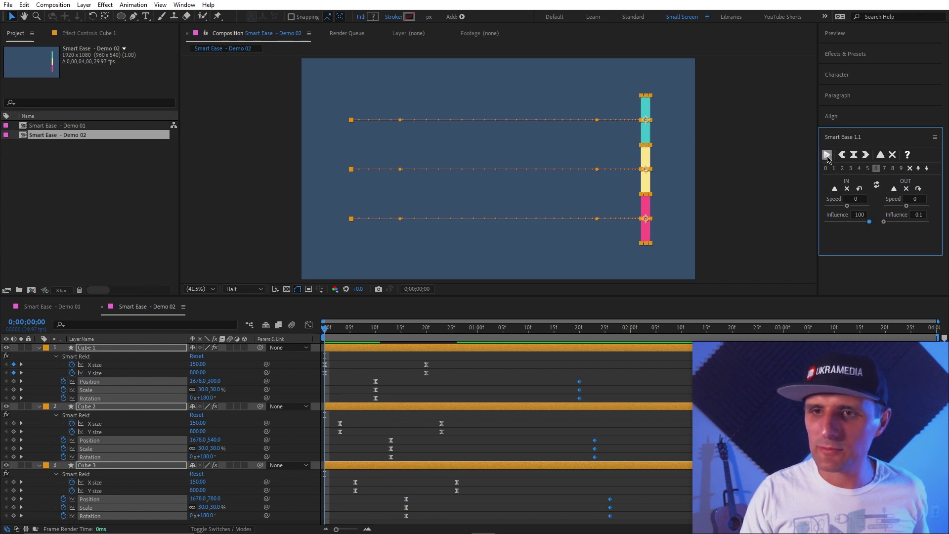
pyautogui.click(827, 154)
pyautogui.click(325, 338)
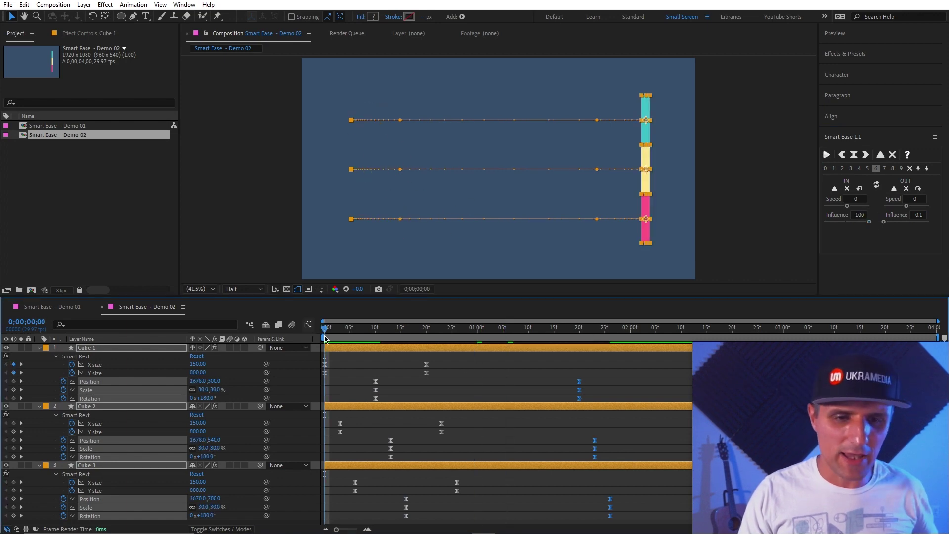
# Deselect the keyframes and preview the eased animation of the three cubes several times
pyautogui.click(516, 371)
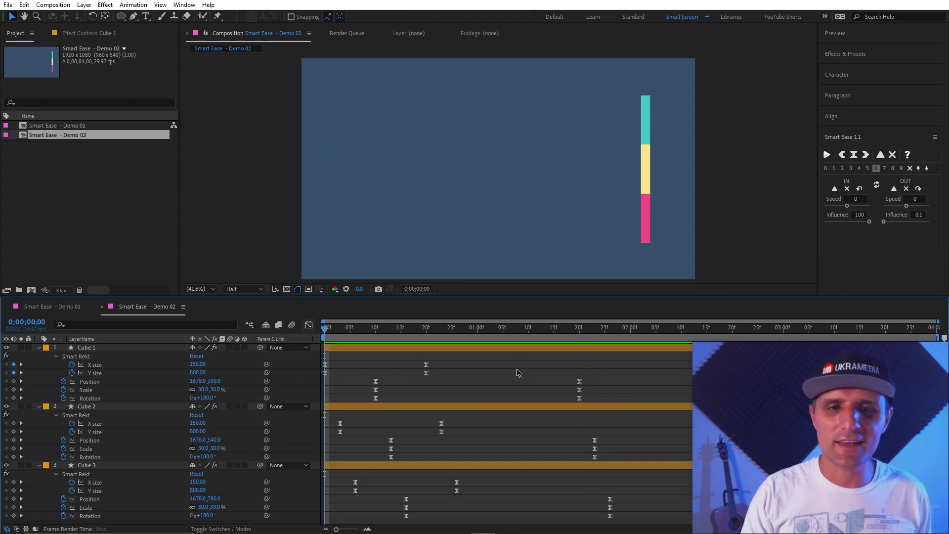
pyautogui.press('space')
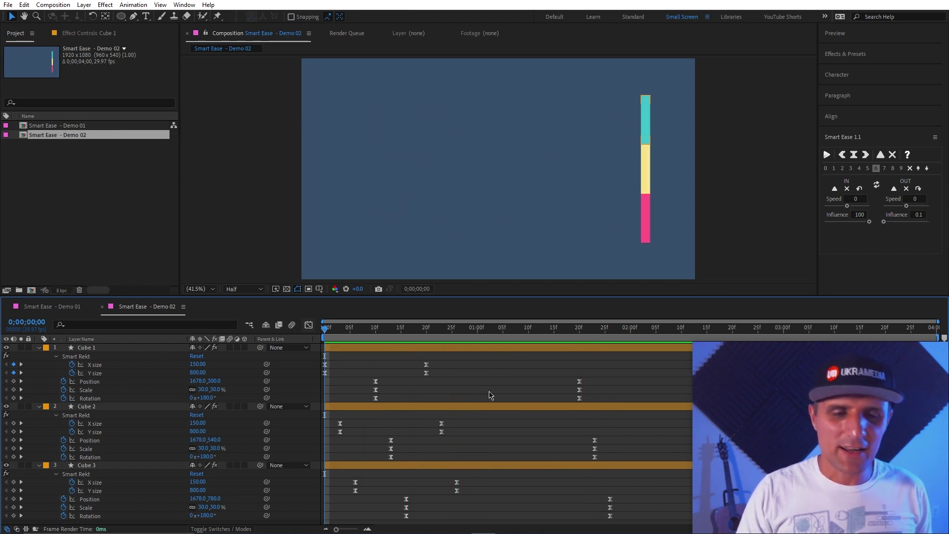
pyautogui.press('space')
pyautogui.press('space')
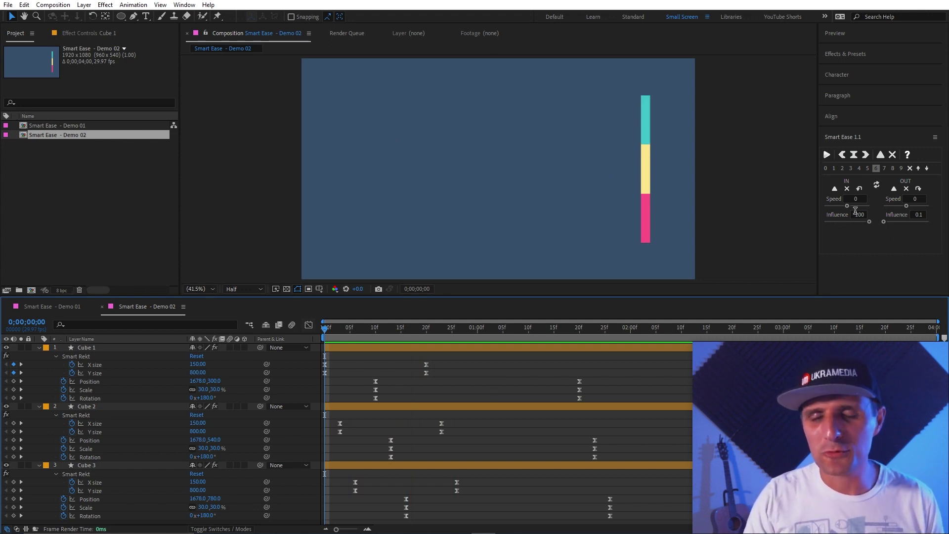
pyautogui.press('space')
pyautogui.press('space')
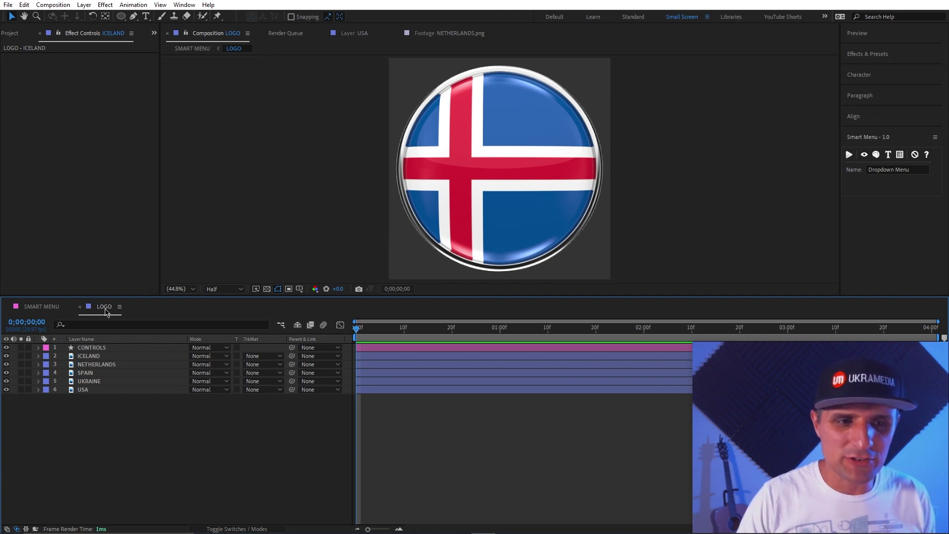
# Look through the CONTROLS, ICELAND and NETHERLANDS layers of the LOGO composition and check whether they carry any effects
pyautogui.click(94, 356)
pyautogui.click(97, 364)
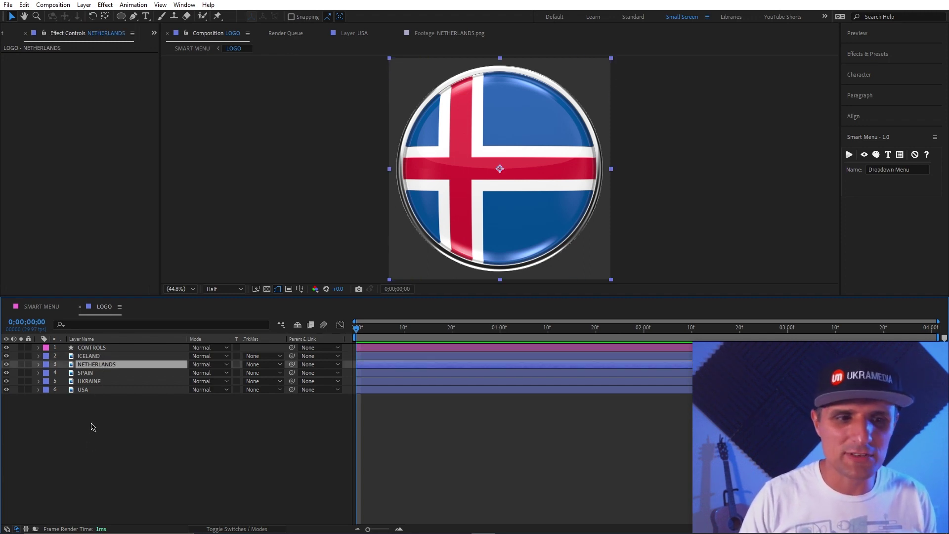
pyautogui.click(101, 357)
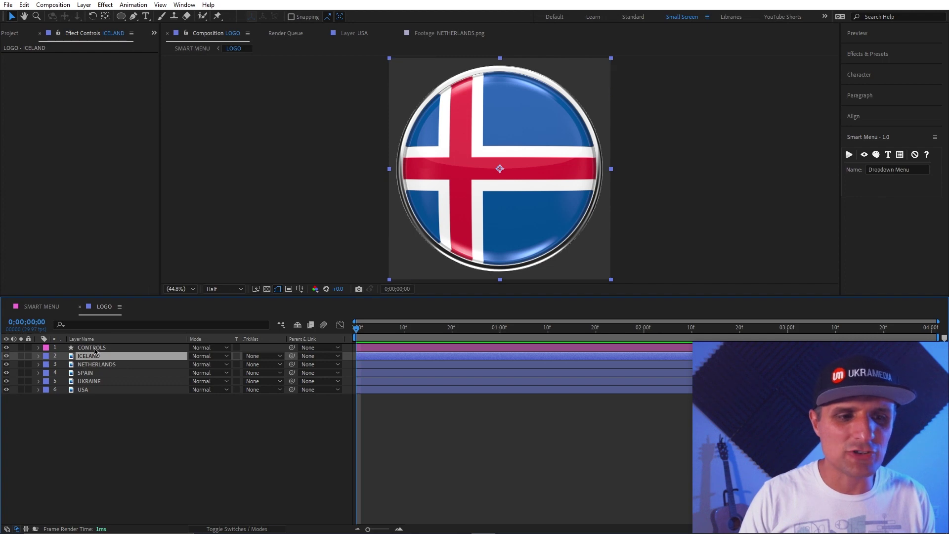
pyautogui.click(111, 352)
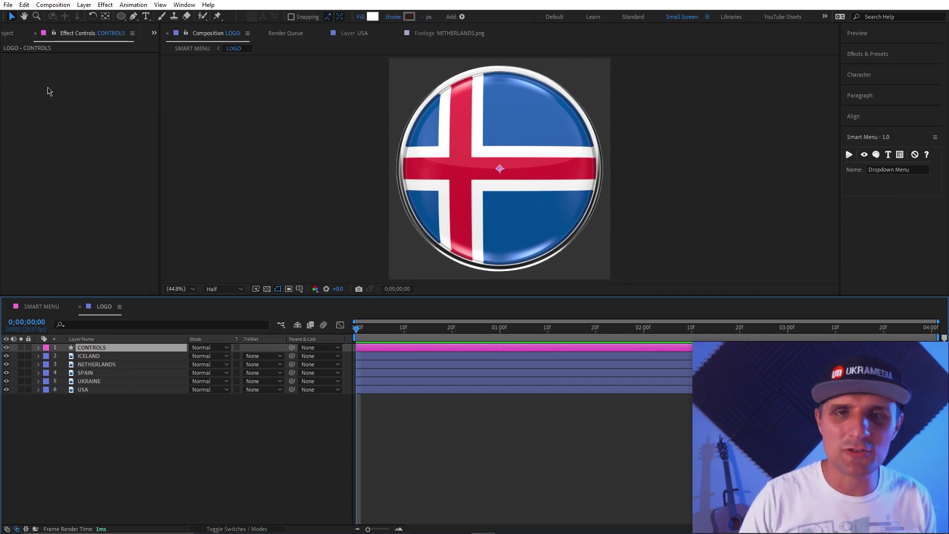
pyautogui.click(99, 357)
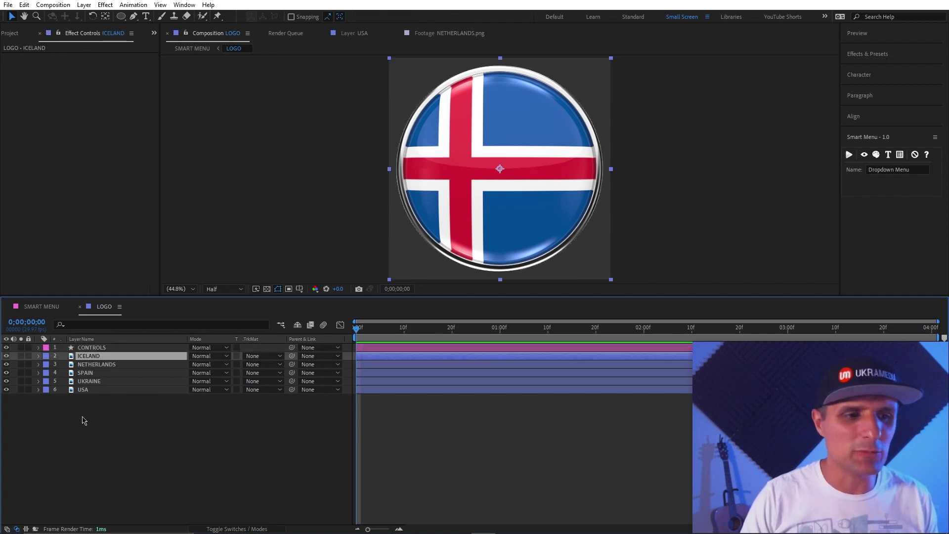
# Solo the ICELAND, SPAIN, UKRAINE and USA layers one at a time to view each flag logo
pyautogui.click(21, 356)
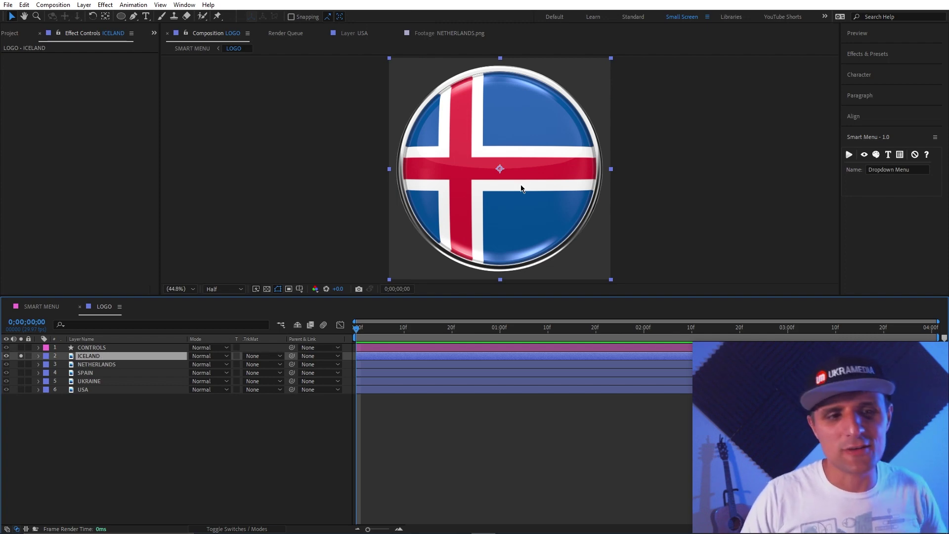
pyautogui.click(20, 356)
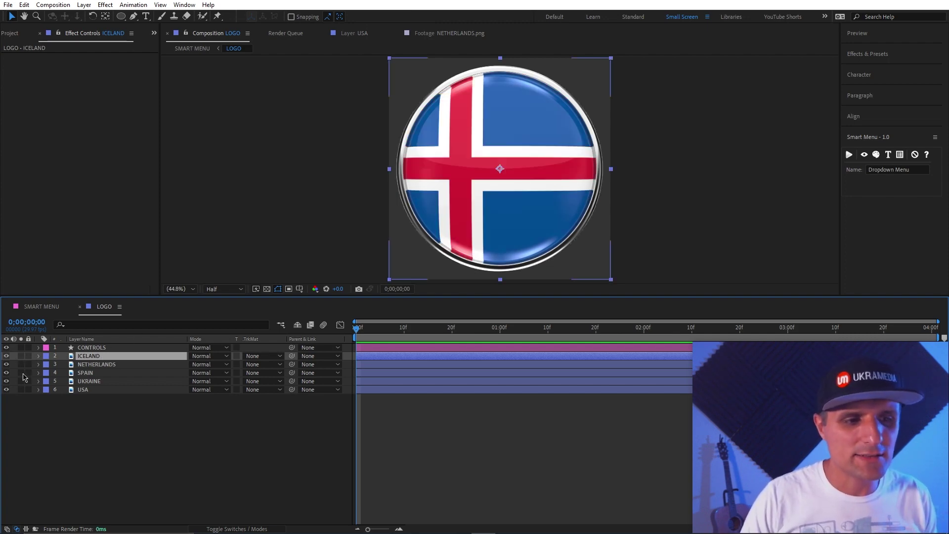
pyautogui.click(20, 373)
pyautogui.click(21, 373)
pyautogui.click(21, 381)
pyautogui.click(21, 381)
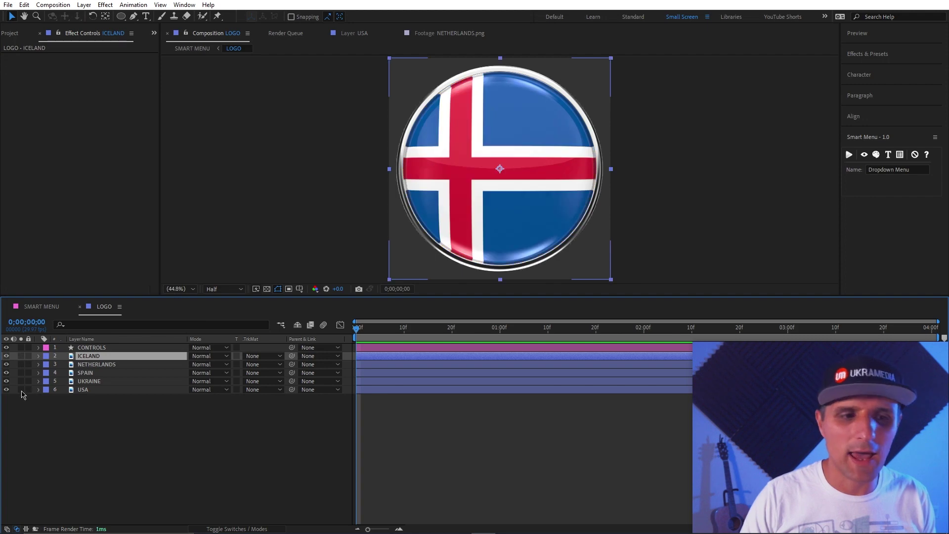
pyautogui.click(21, 390)
pyautogui.click(21, 390)
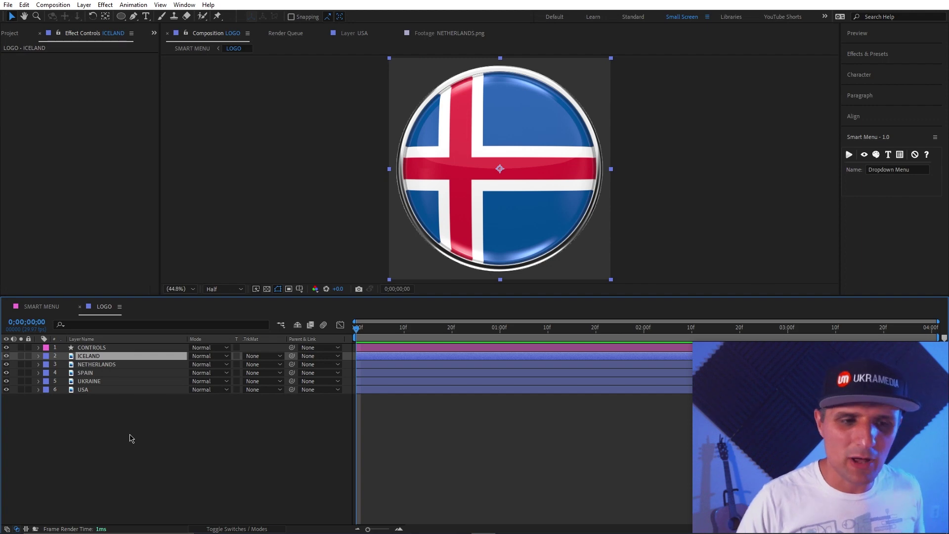
# Add a Dropdown Menu Control effect to the CONTROLS layer and rename it Country
pyautogui.click(94, 348)
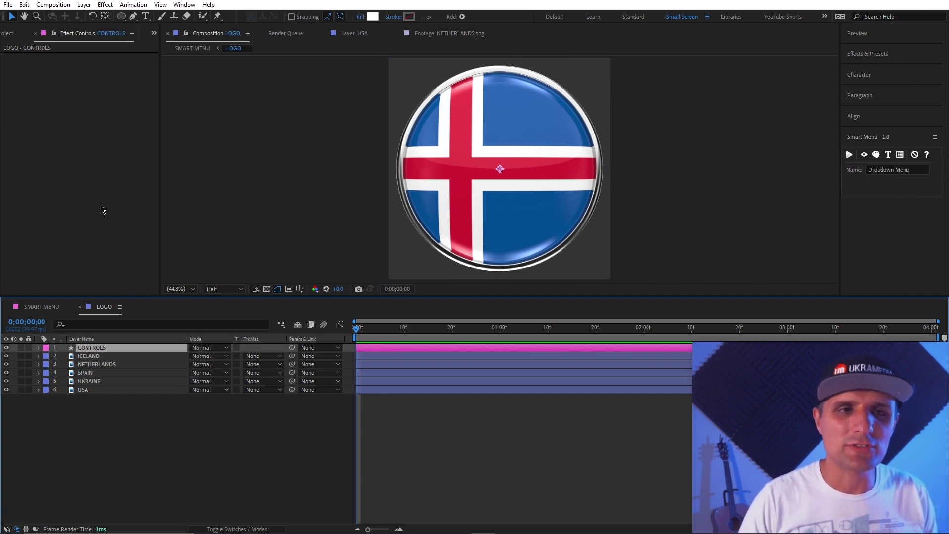
pyautogui.rightClick(56, 69)
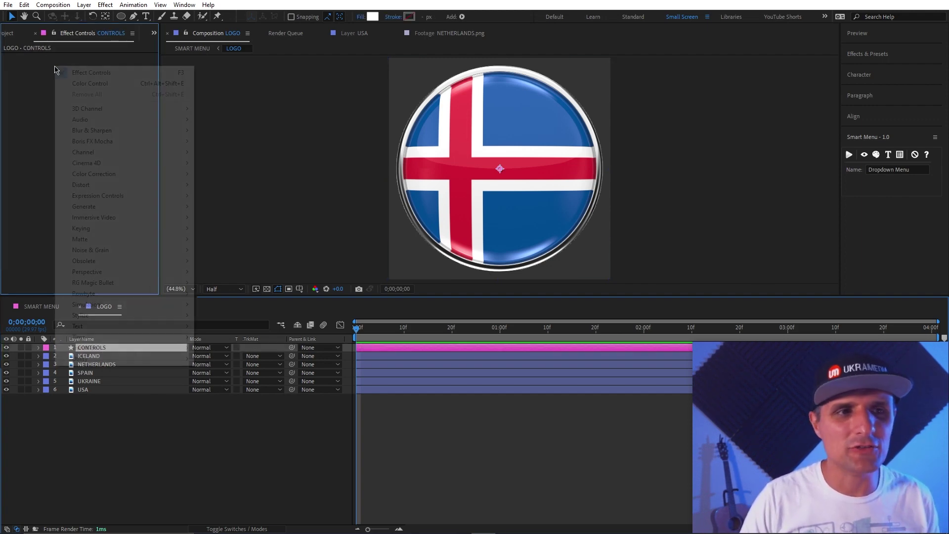
pyautogui.moveTo(81, 197)
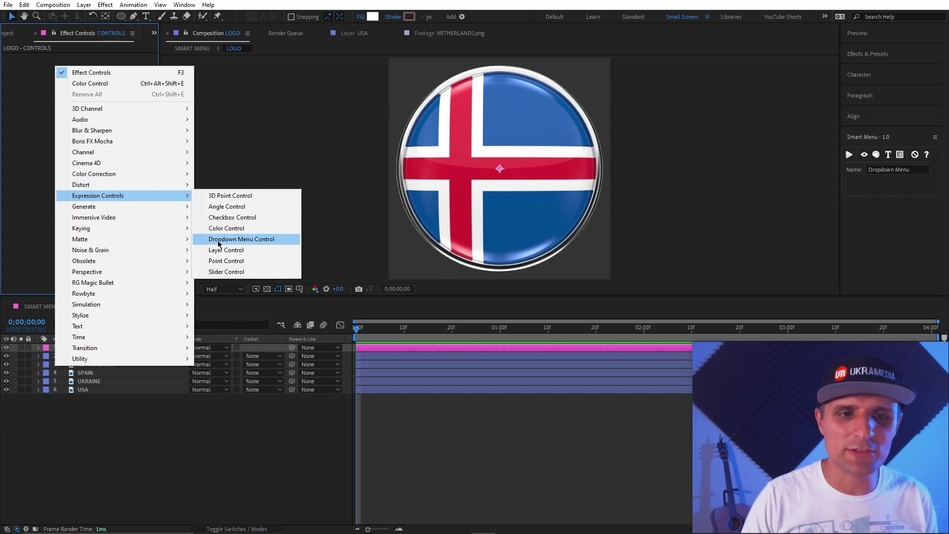
pyautogui.click(268, 241)
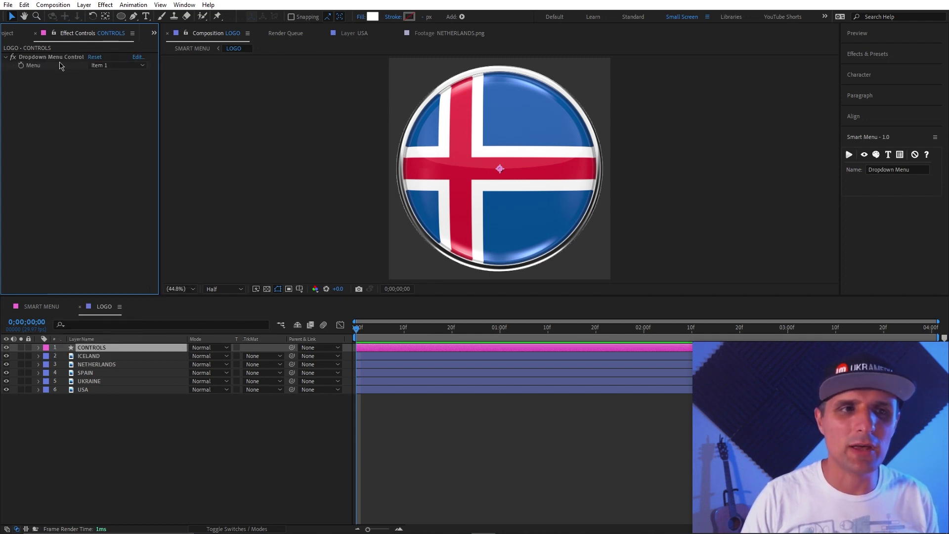
pyautogui.press('Return')
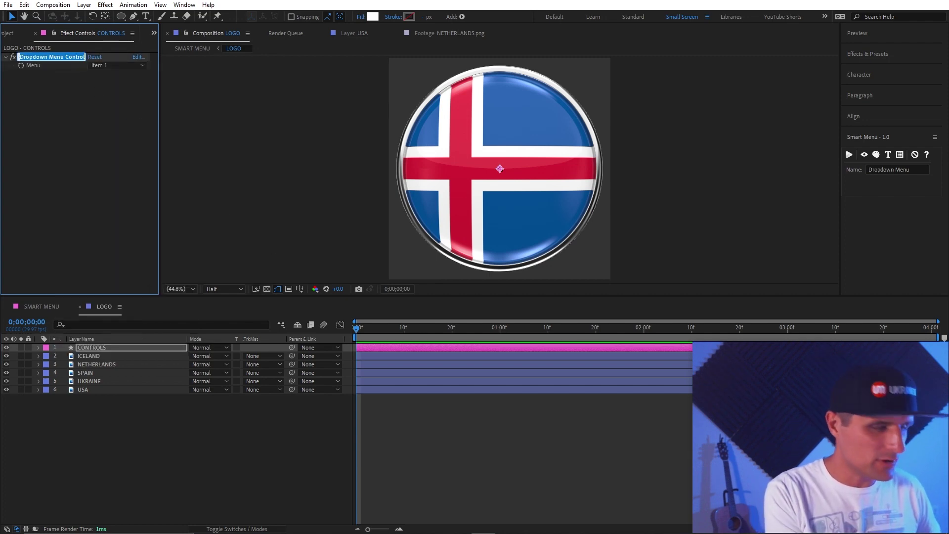
pyautogui.write('C')
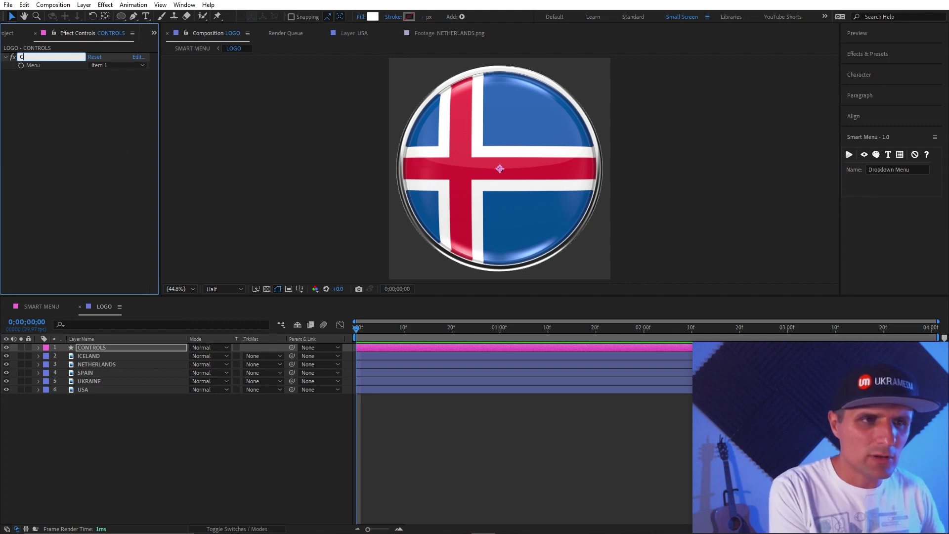
pyautogui.write('ountry')
pyautogui.press('Return')
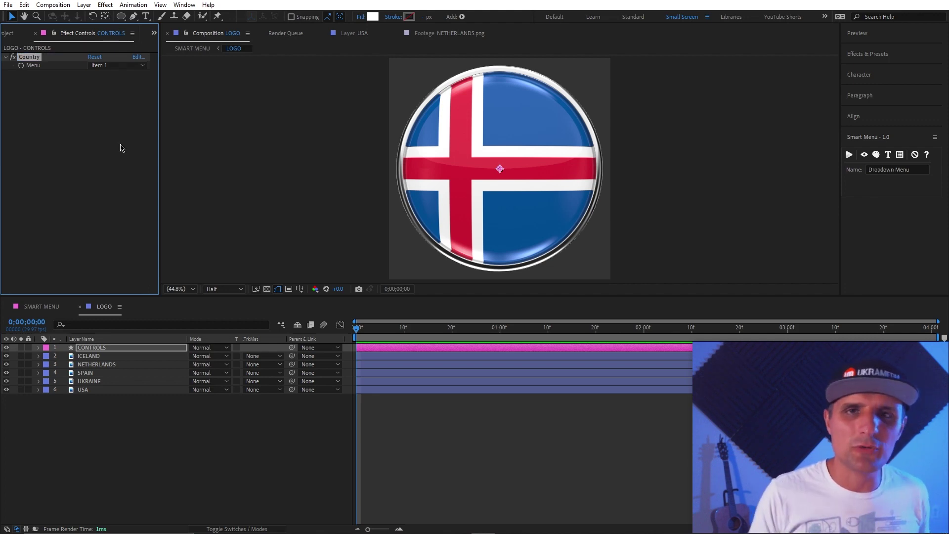
# Check the Country menu's default items and add two more entries, for five items in total
pyautogui.click(97, 70)
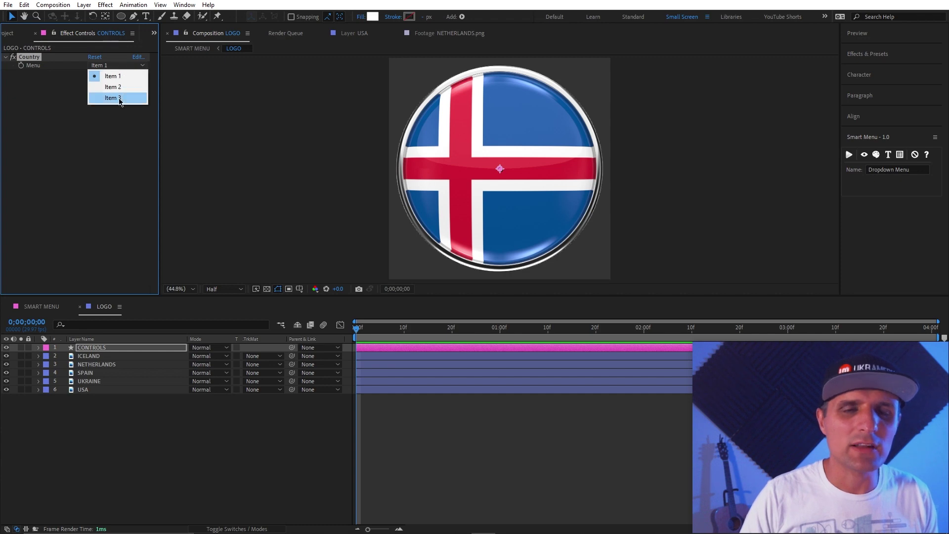
pyautogui.click(96, 159)
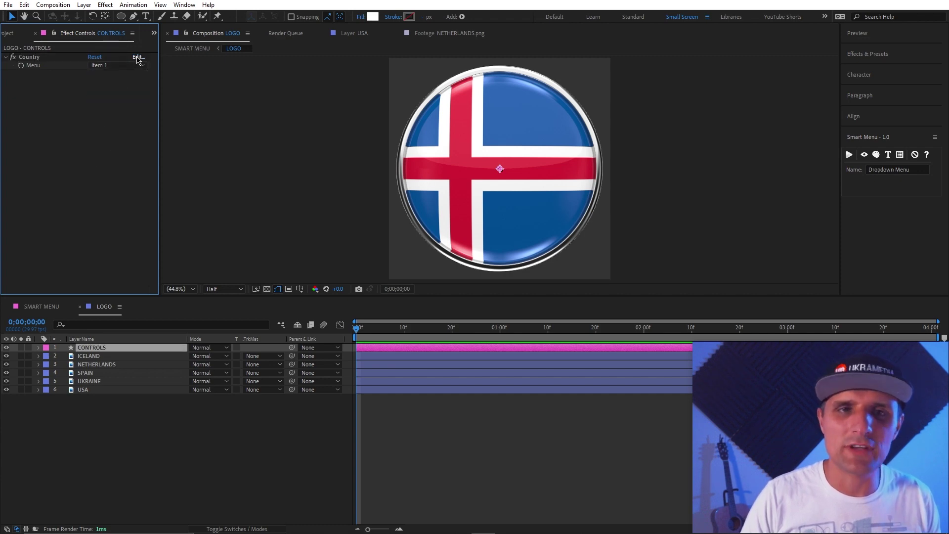
pyautogui.click(137, 57)
pyautogui.doubleClick(333, 122)
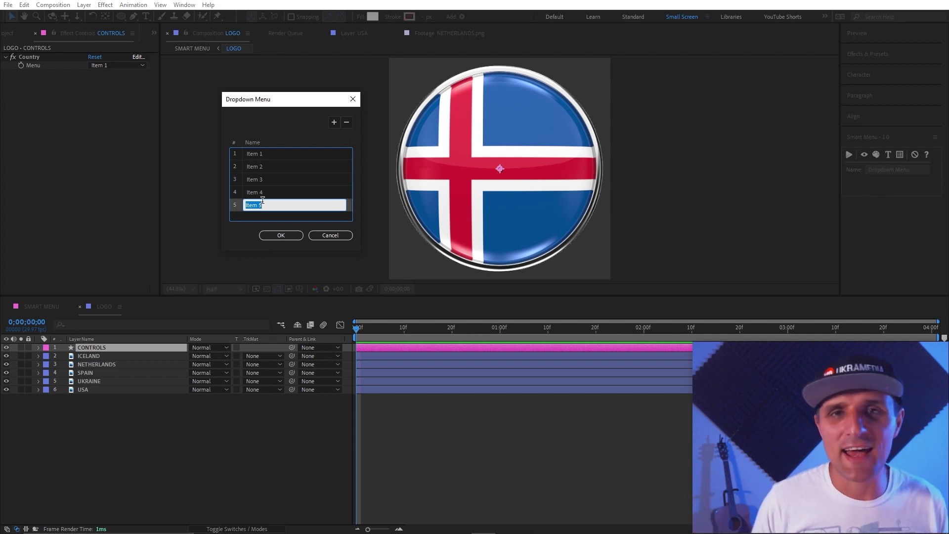
pyautogui.click(265, 155)
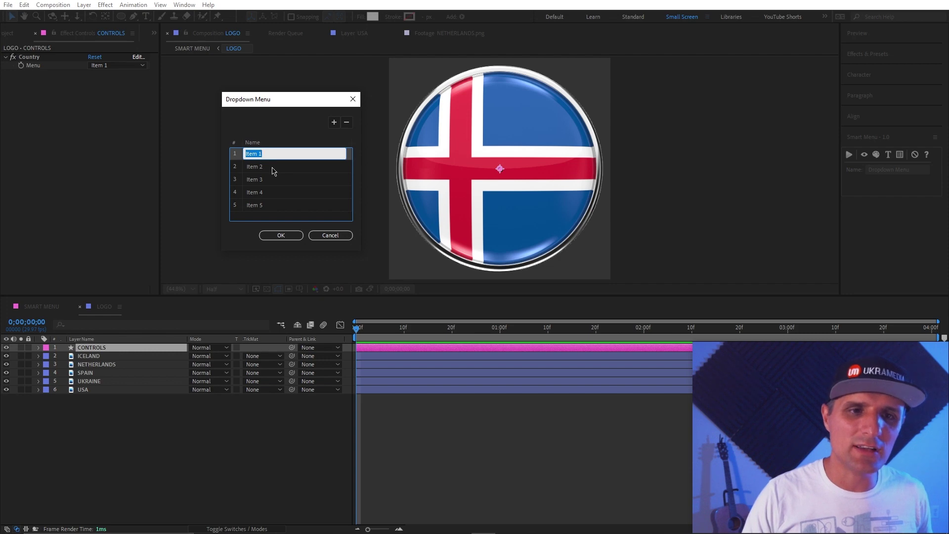
pyautogui.click(273, 168)
pyautogui.click(276, 180)
pyautogui.click(279, 193)
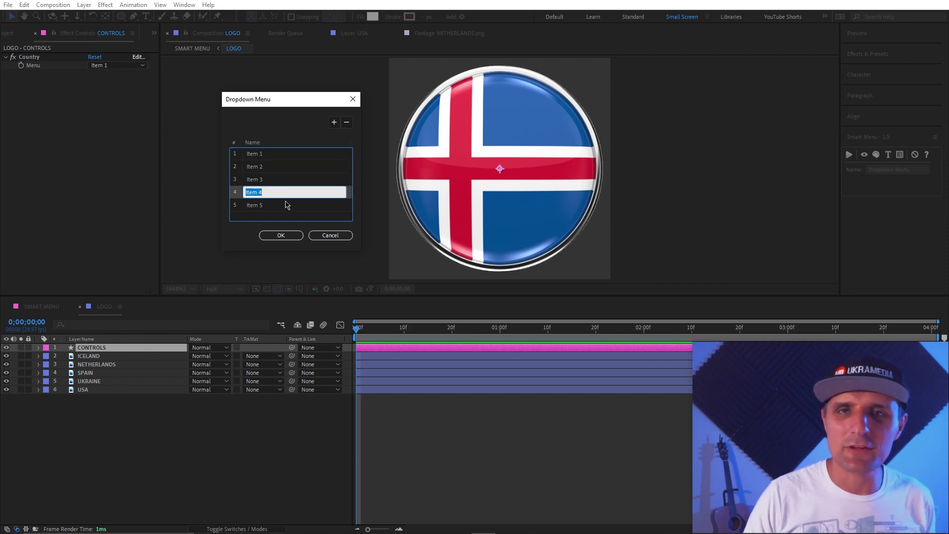
# Name the first three items of the Country dropdown menu ICELAND, NETHERLANDS and SPAIN
pyautogui.click(272, 155)
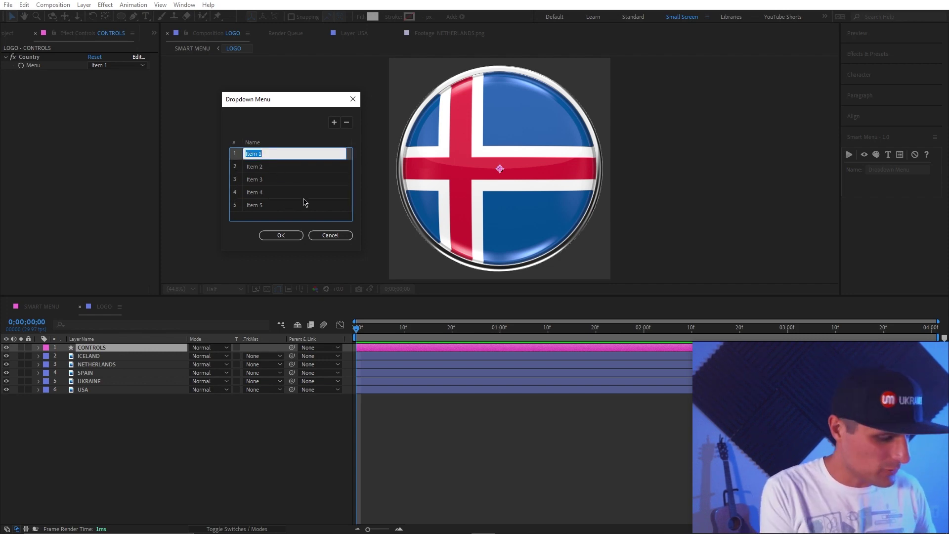
pyautogui.write('ICELAND')
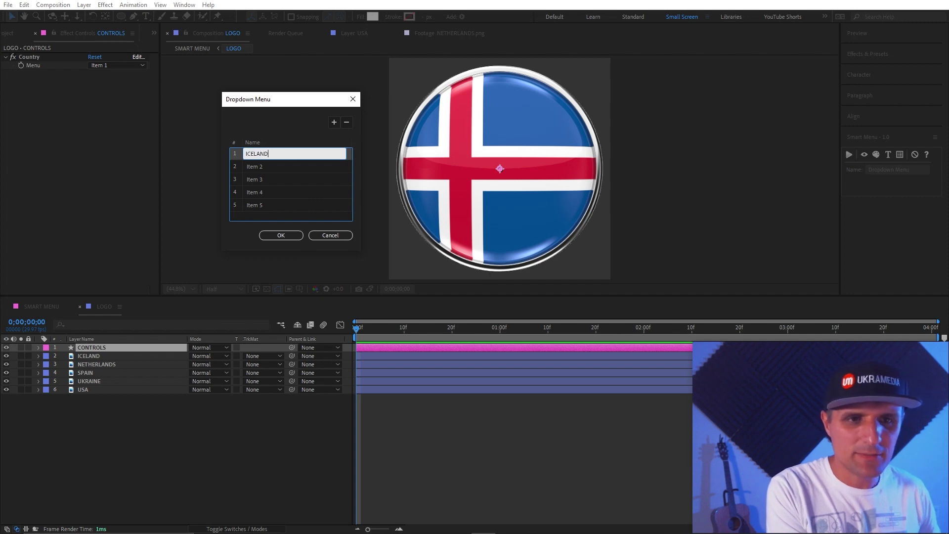
pyautogui.press('Return')
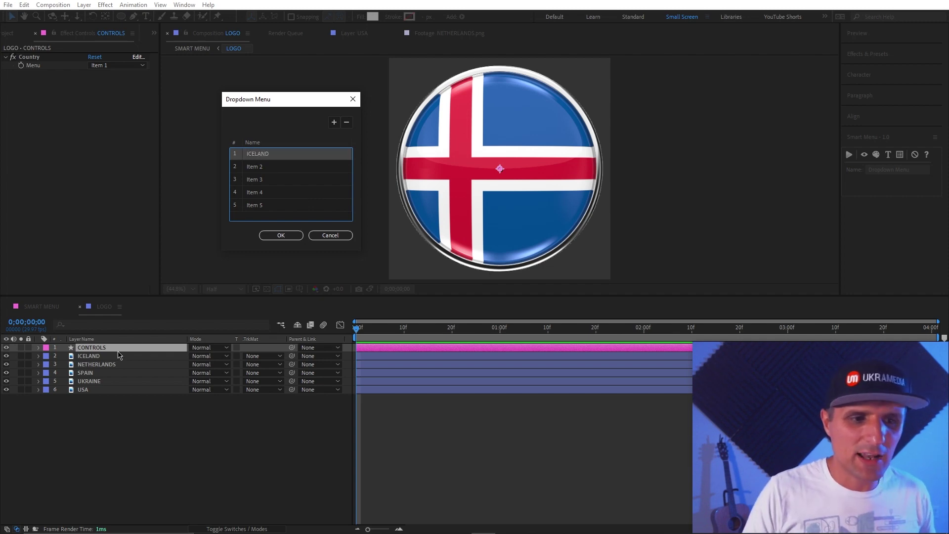
pyautogui.click(275, 170)
pyautogui.write('NETHERLANDS')
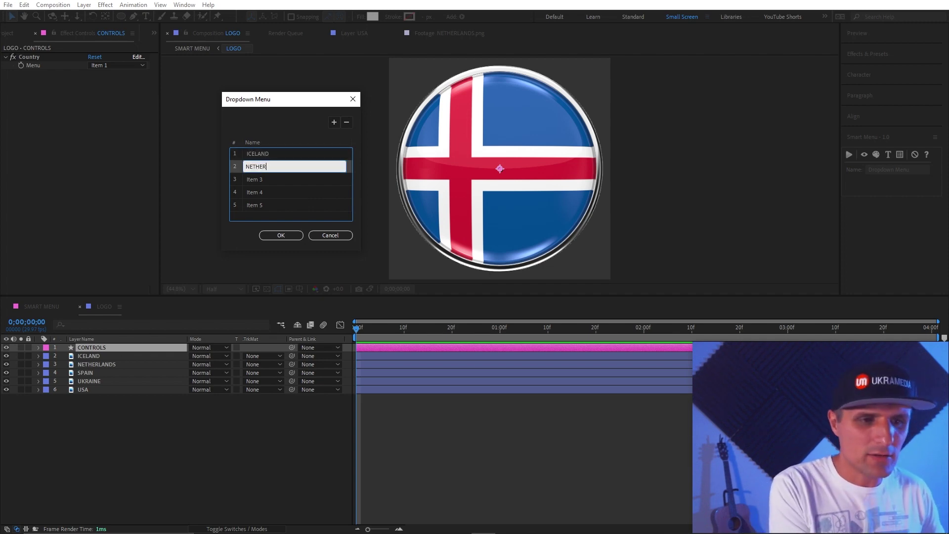
pyautogui.press('Return')
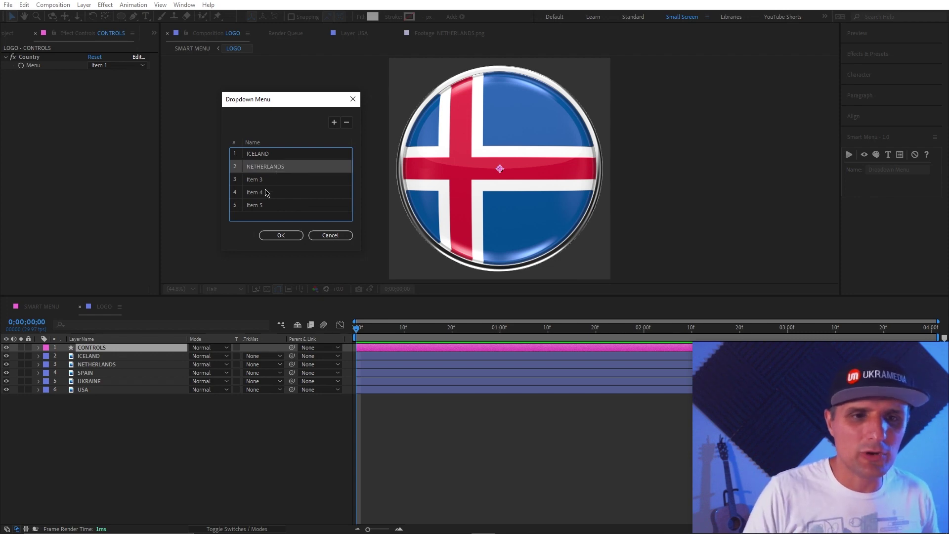
pyautogui.click(272, 178)
pyautogui.write('SPAIN')
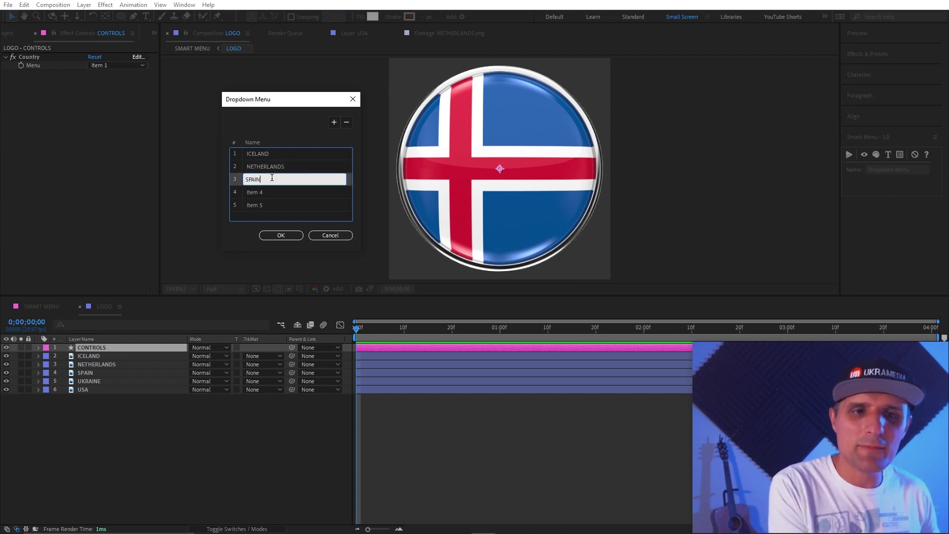
pyautogui.press('Return')
# Name the fourth and fifth Country menu items UKRAINE and USA, and apply the edited item list
pyautogui.click(257, 190)
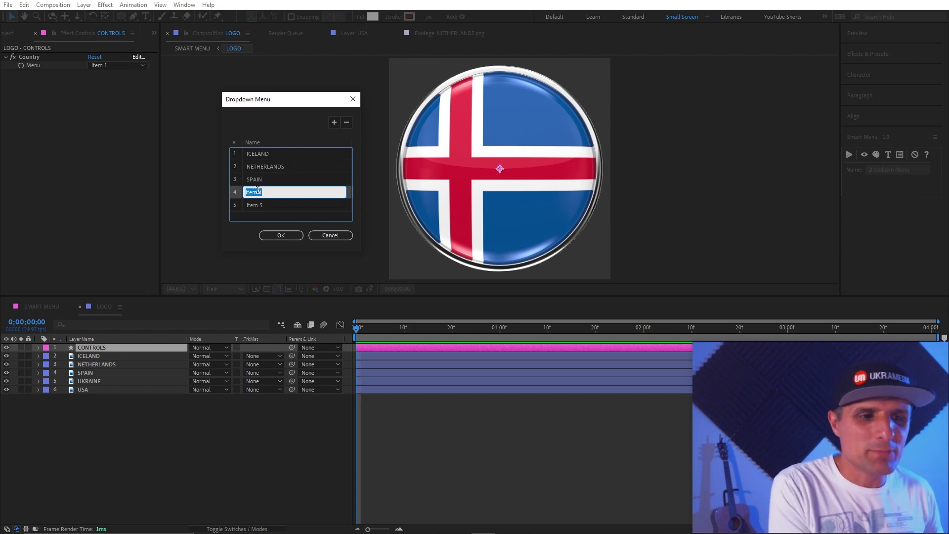
pyautogui.write('UKRAINE')
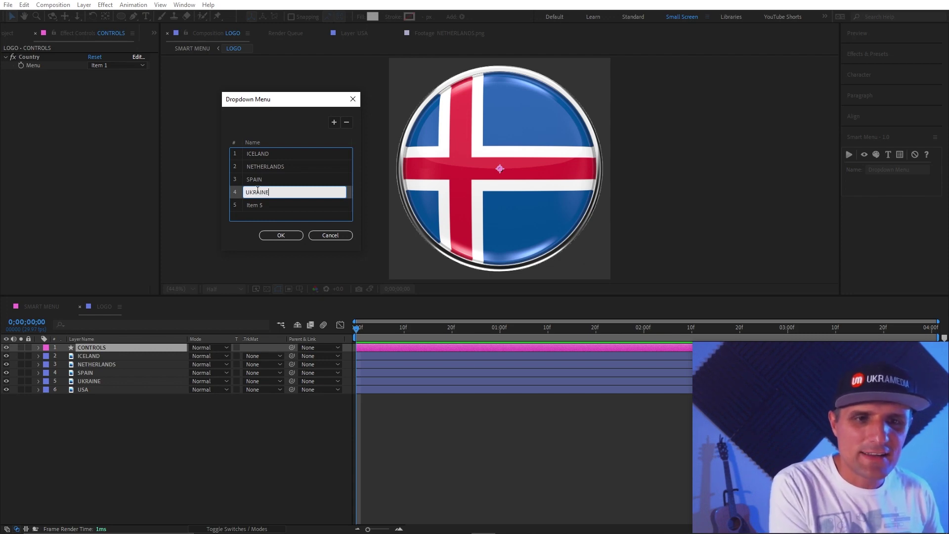
pyautogui.press('Return')
pyautogui.click(286, 203)
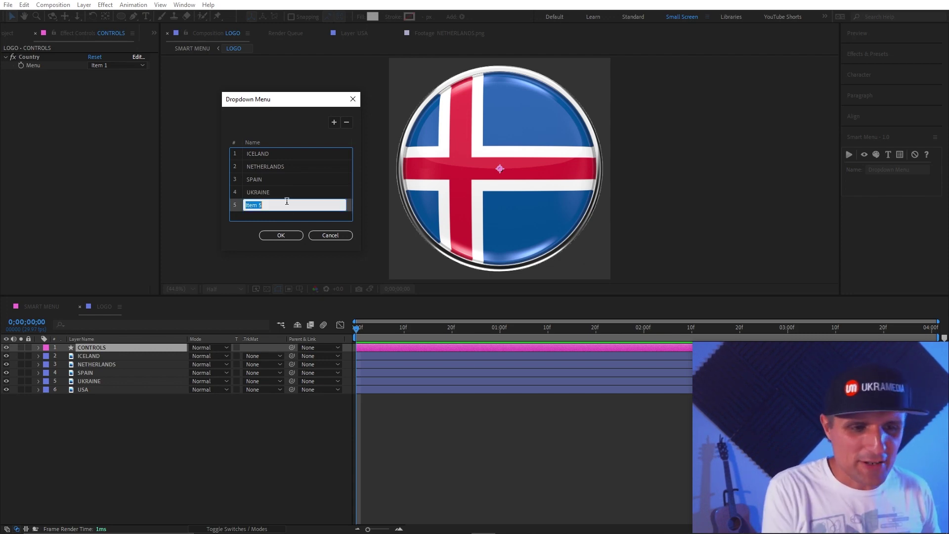
pyautogui.write('USA')
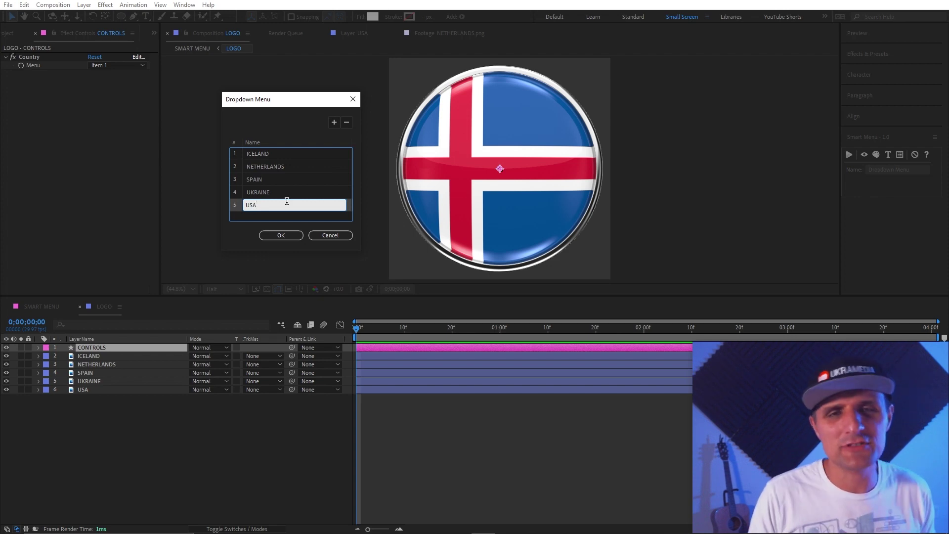
pyautogui.press('Return')
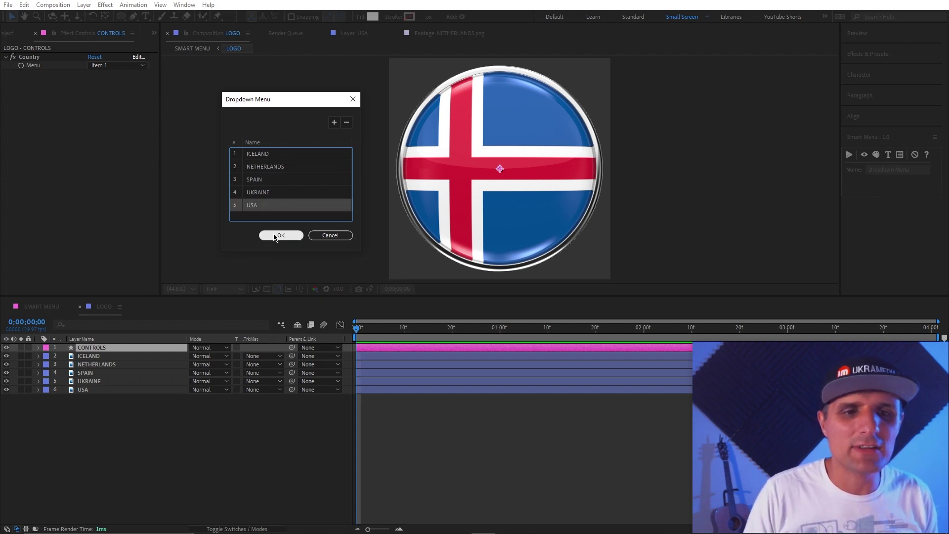
pyautogui.click(278, 235)
# Set the Country menu to SPAIN and reveal the Opacity property of all five flag layers
pyautogui.click(118, 66)
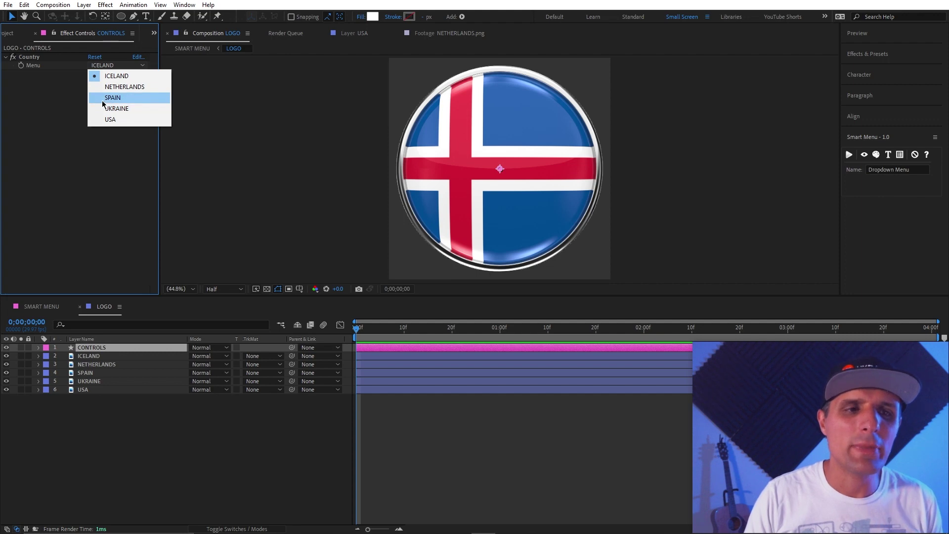
pyautogui.click(116, 99)
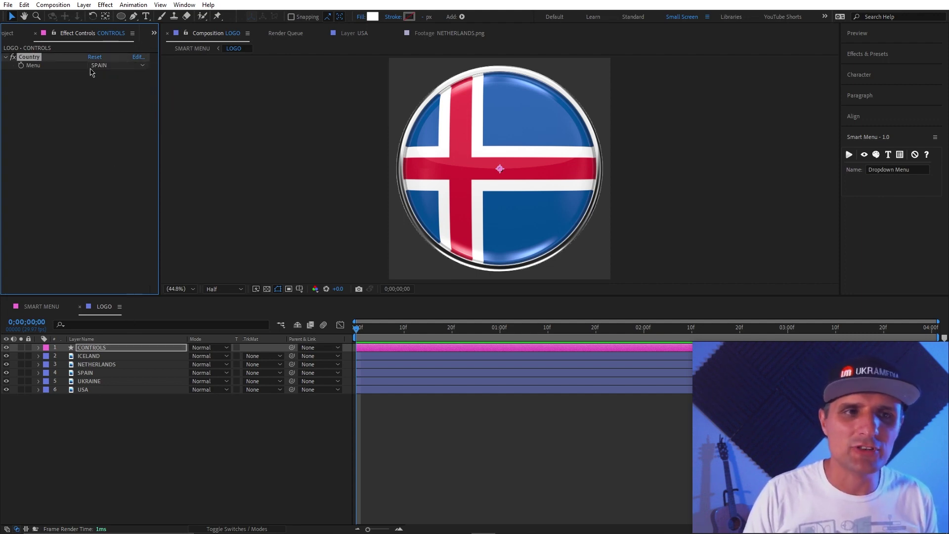
pyautogui.click(99, 373)
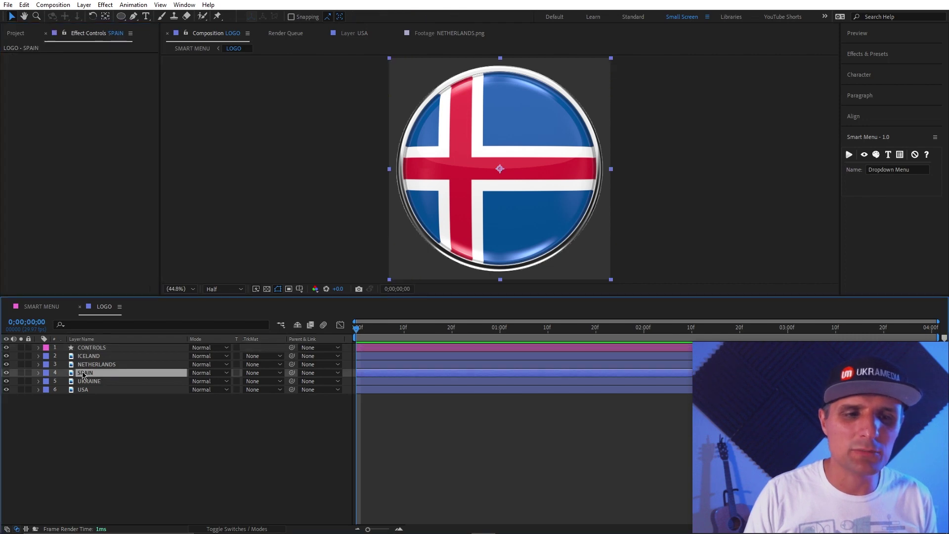
pyautogui.moveTo(96, 403); pyautogui.dragTo(83, 358)
pyautogui.press('t')
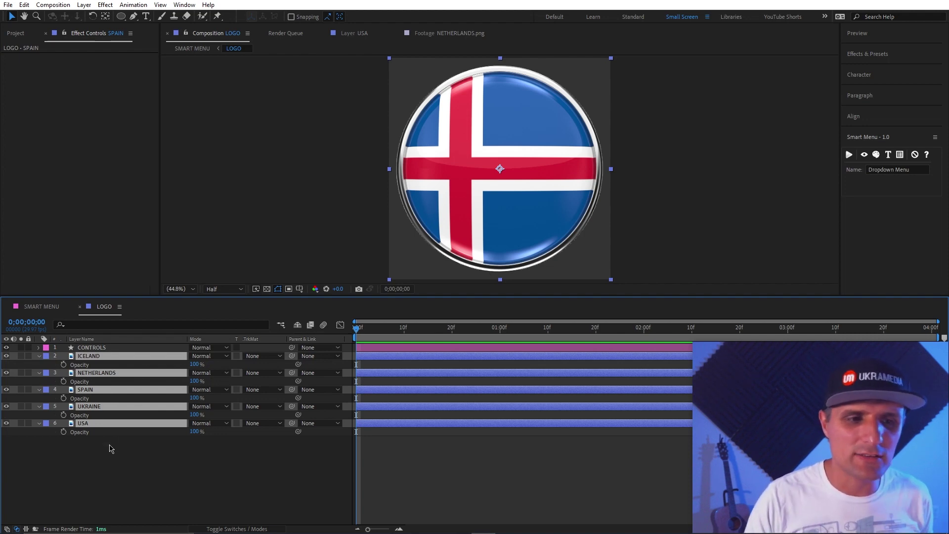
# Delete the Country effect from the CONTROLS layer and collapse the flag layers' Opacity properties
pyautogui.click(109, 347)
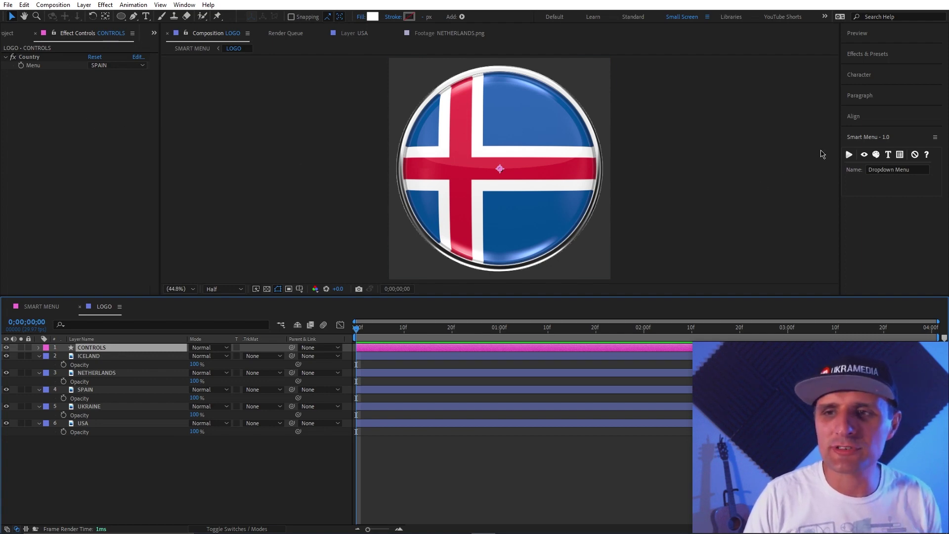
pyautogui.click(29, 57)
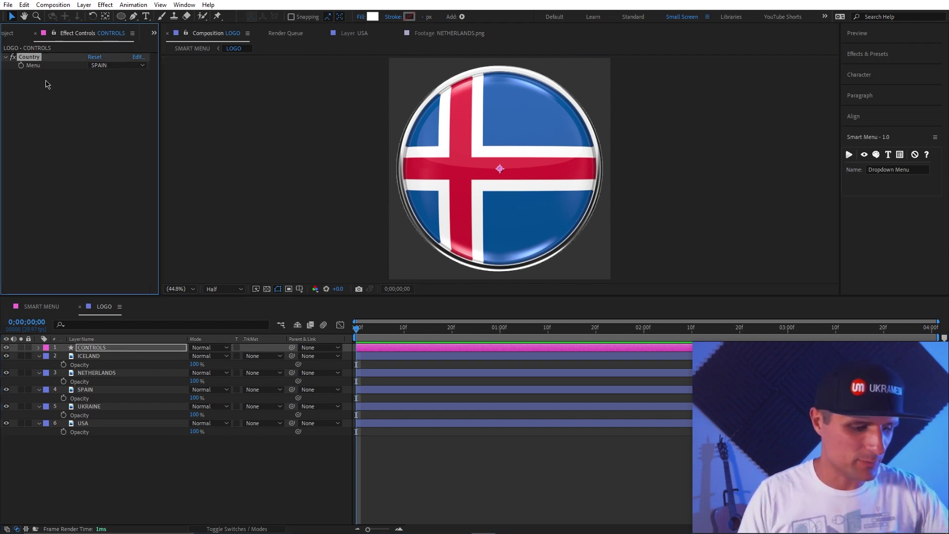
pyautogui.press('Delete')
pyautogui.click(132, 460)
pyautogui.press('t')
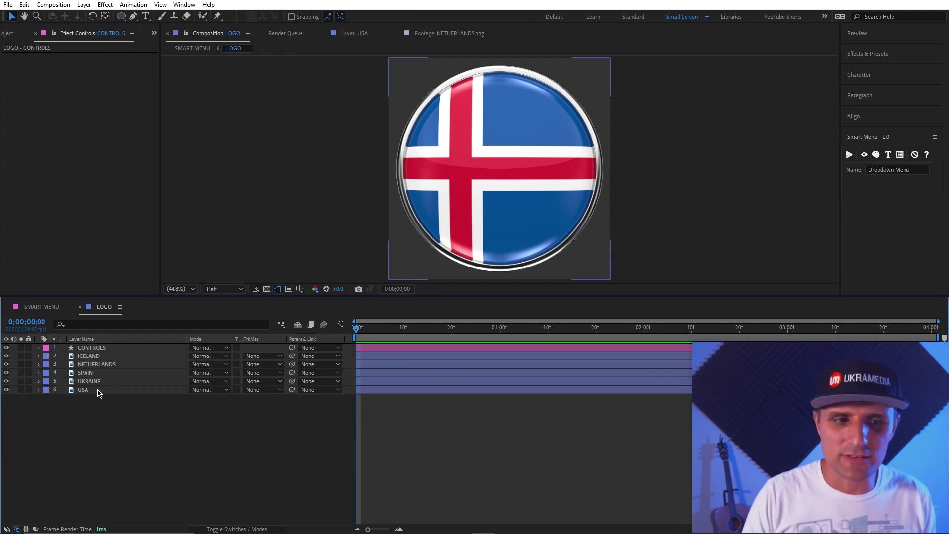
pyautogui.click(101, 357)
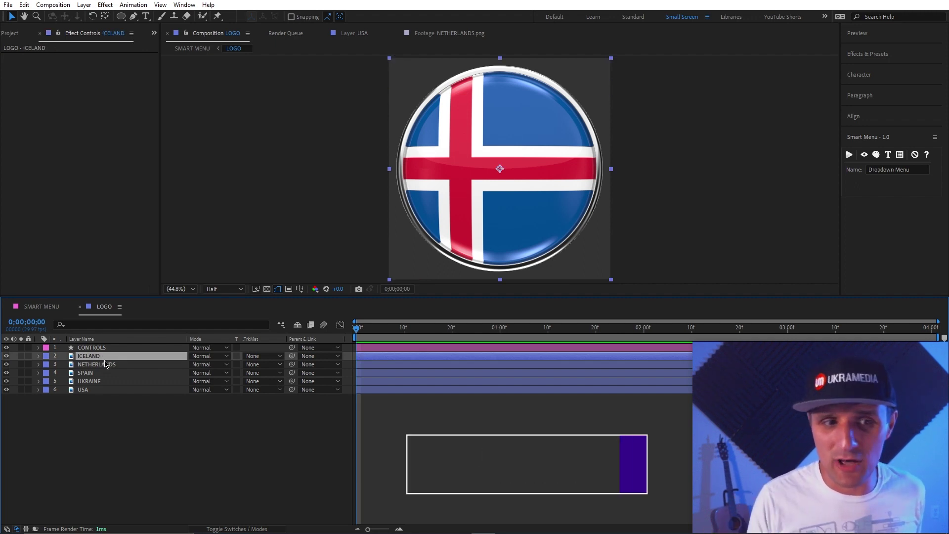
pyautogui.keyDown('ctrl'); pyautogui.click(106, 364); pyautogui.keyUp('ctrl')
pyautogui.keyDown('ctrl'); pyautogui.click(101, 373); pyautogui.keyUp('ctrl')
pyautogui.keyDown('ctrl'); pyautogui.click(99, 381); pyautogui.keyUp('ctrl')
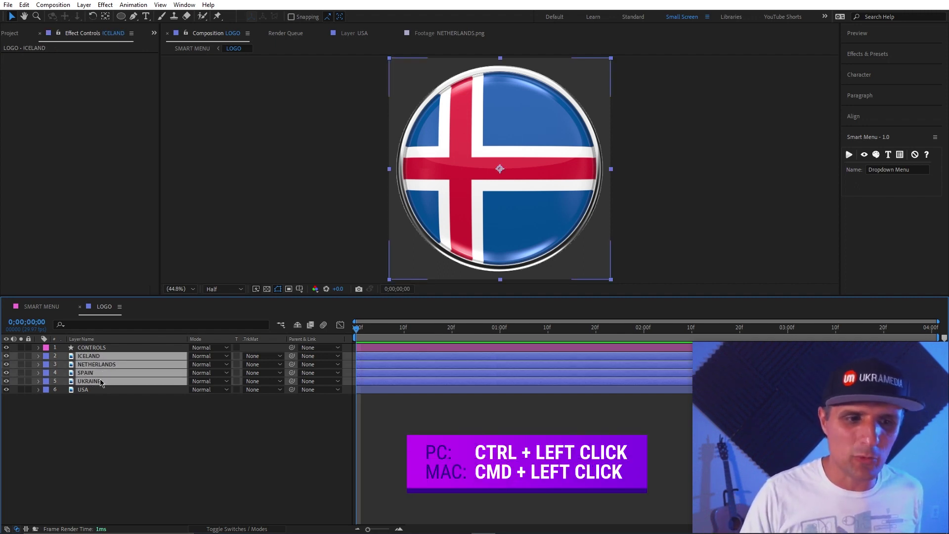
pyautogui.click(99, 410)
# Generate a Smart Menu named Country from the layers ICELAND through USA, selecting the CONTROLS layer last to receive the menu
pyautogui.click(89, 356)
pyautogui.keyDown('shift'); pyautogui.click(93, 390); pyautogui.keyUp('shift')
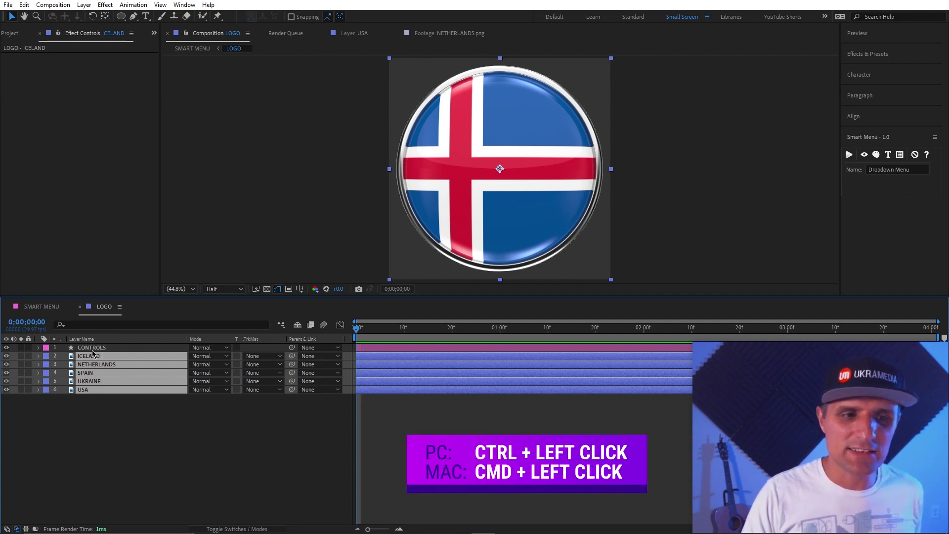
pyautogui.keyDown('ctrl'); pyautogui.click(107, 348); pyautogui.keyUp('ctrl')
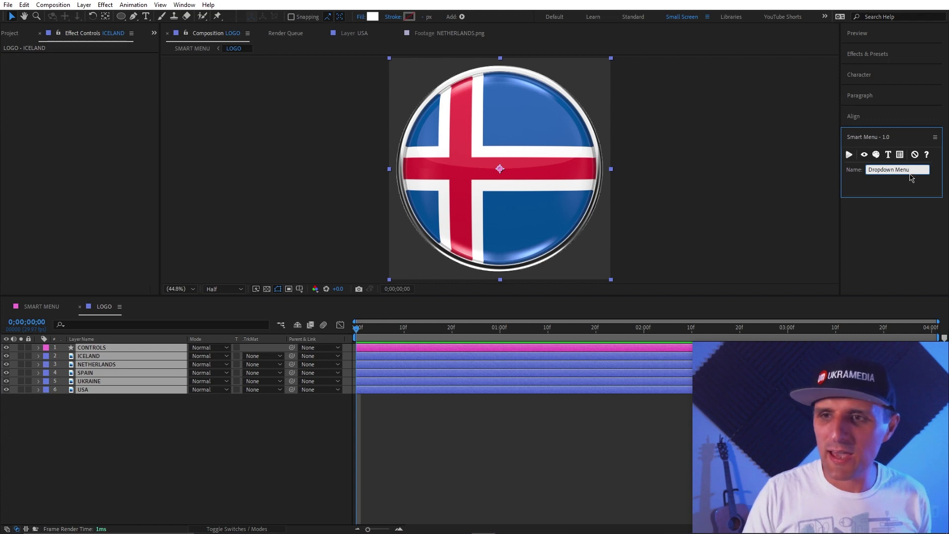
pyautogui.hotkey('ctrl', 'a')
pyautogui.write('C')
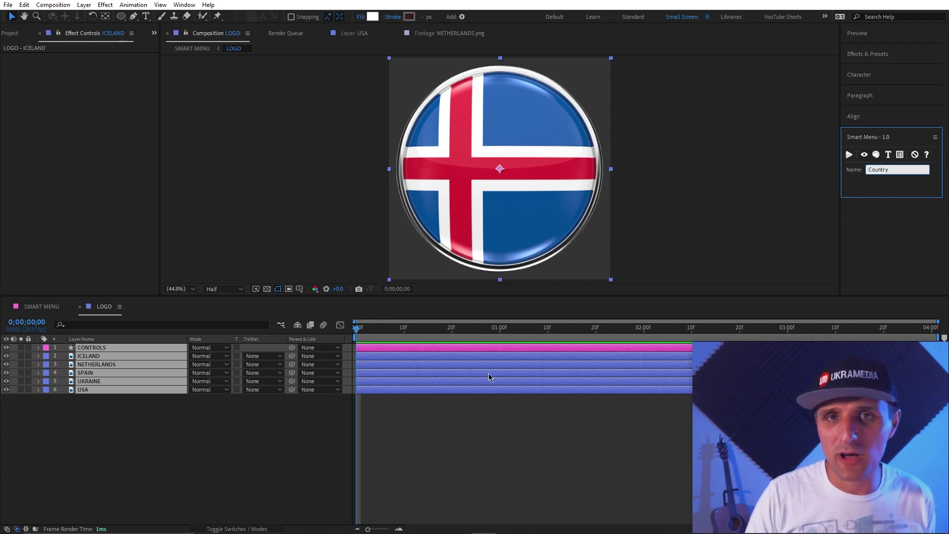
pyautogui.click(849, 157)
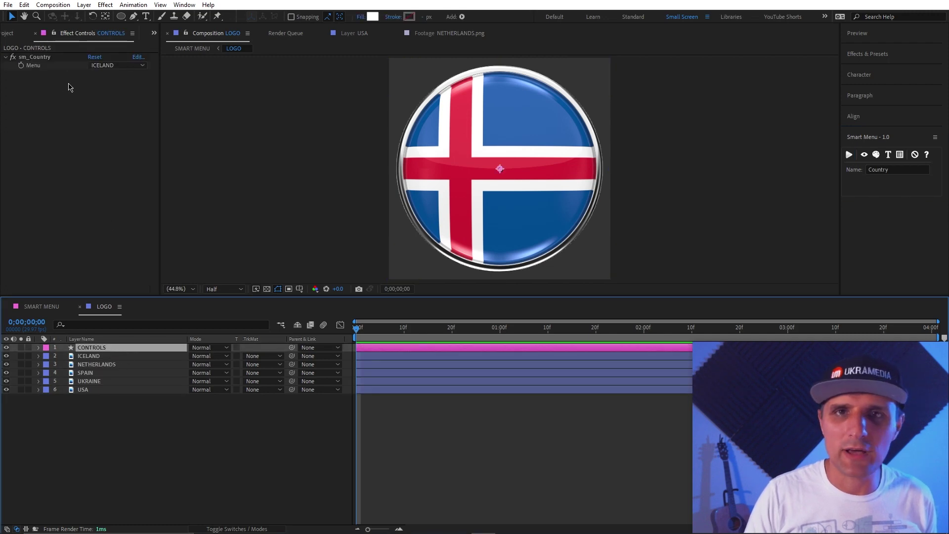
# Choose SPAIN in the sm_Country menu and enable the visibility option in Smart Menu
pyautogui.click(116, 66)
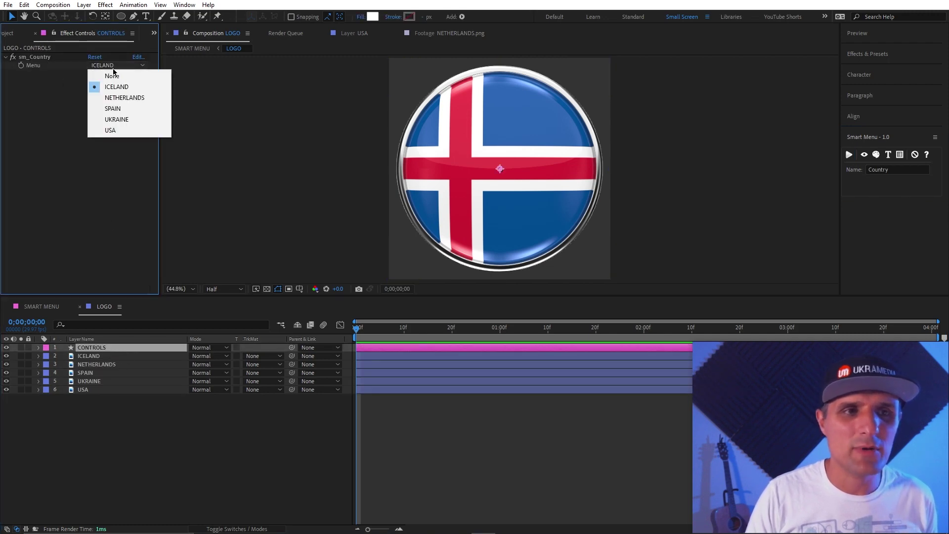
pyautogui.click(143, 108)
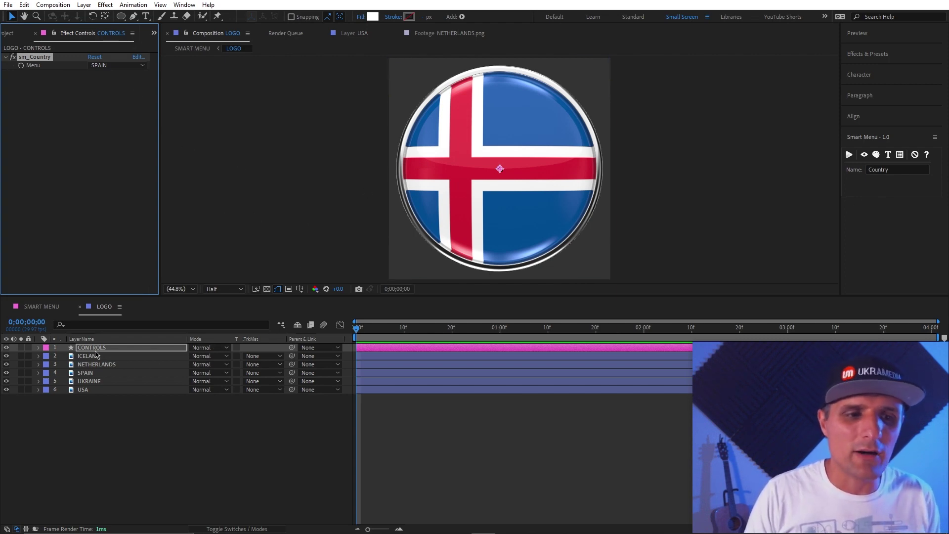
pyautogui.click(861, 165)
pyautogui.click(252, 442)
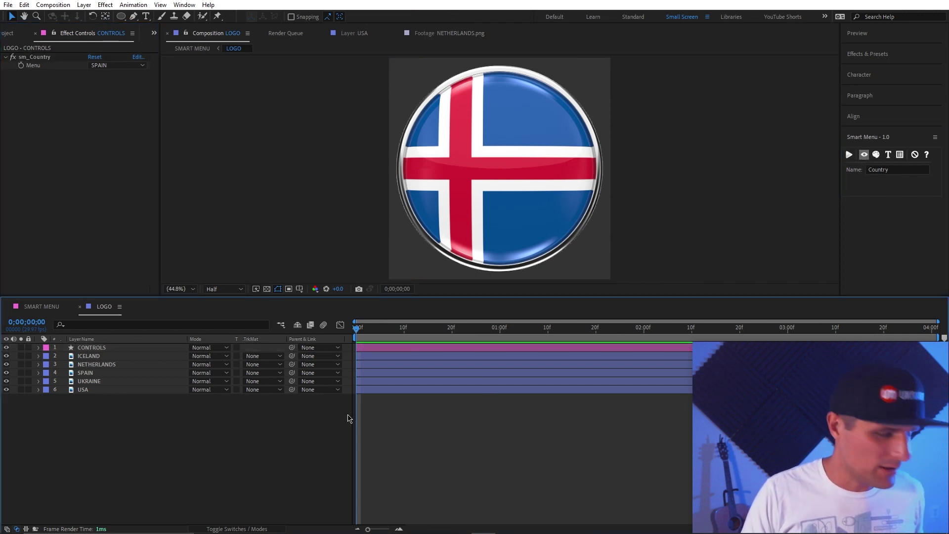
# Remove the generated sm_Country menu from the composition with Smart Menu's clear function
pyautogui.click(89, 347)
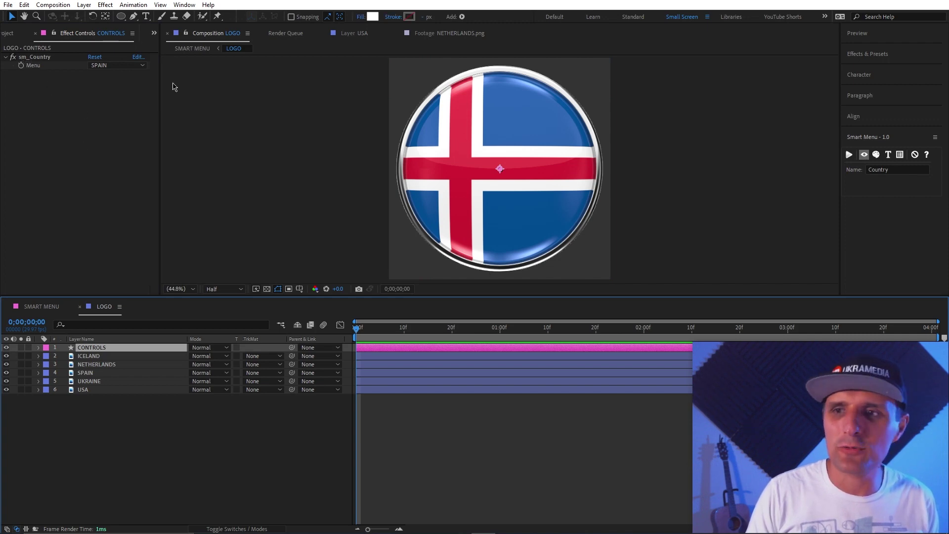
pyautogui.click(562, 443)
pyautogui.click(915, 154)
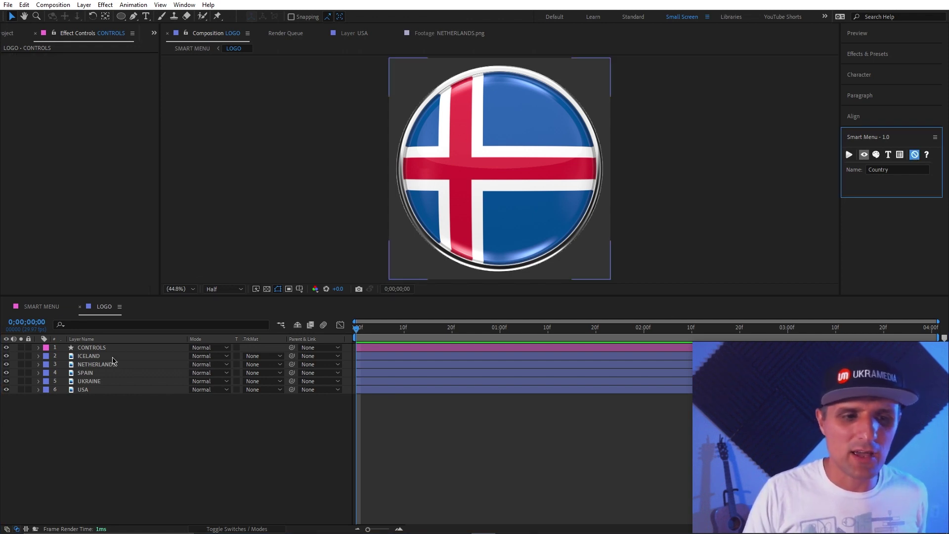
# Regenerate the Country Smart Menu with visibility enabled from the five flag layers plus CONTROLS, and show it on the CONTROLS layer
pyautogui.click(113, 357)
pyautogui.keyDown('shift'); pyautogui.click(107, 390); pyautogui.keyUp('shift')
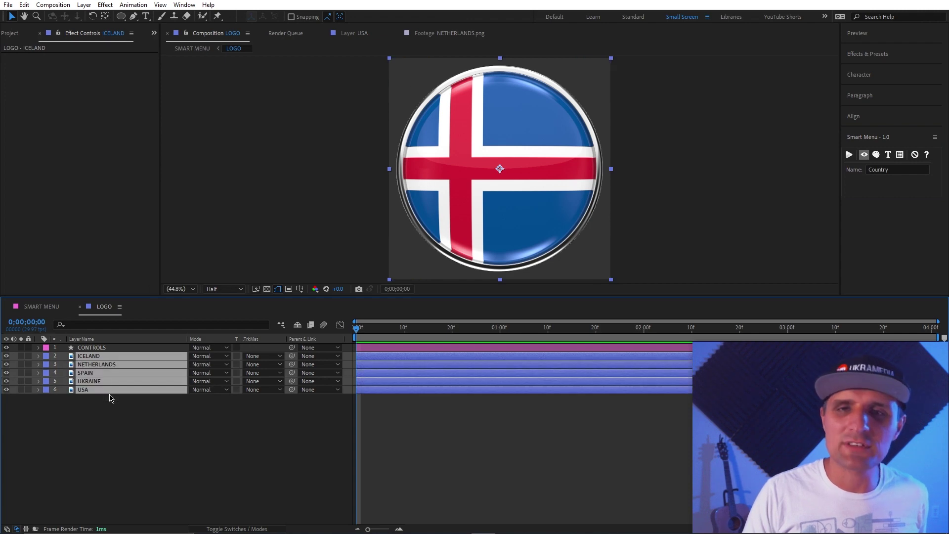
pyautogui.keyDown('shift'); pyautogui.click(102, 348); pyautogui.keyUp('shift')
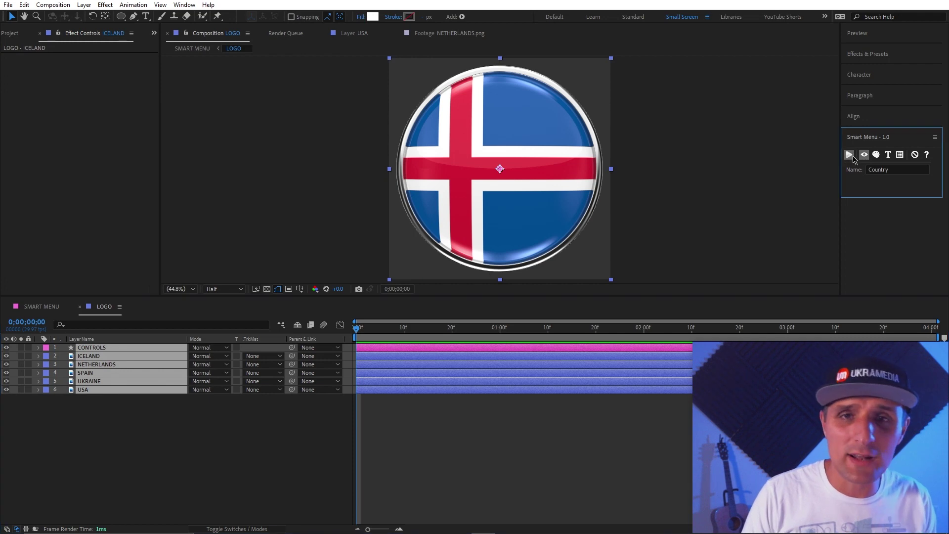
pyautogui.click(218, 422)
pyautogui.click(101, 348)
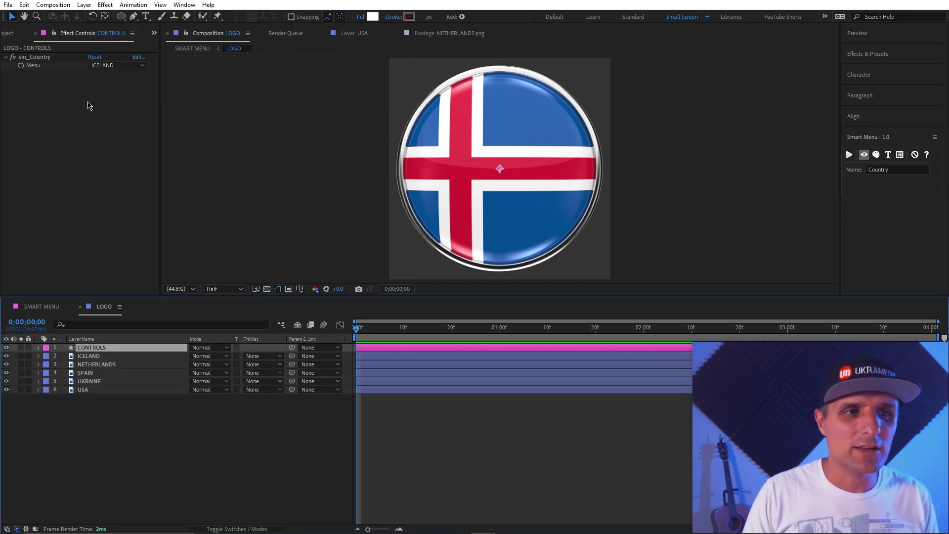
# Switch the sm_Country menu through None, ICELAND, NETHERLANDS, SPAIN and UKRAINE, ending on USA
pyautogui.click(105, 66)
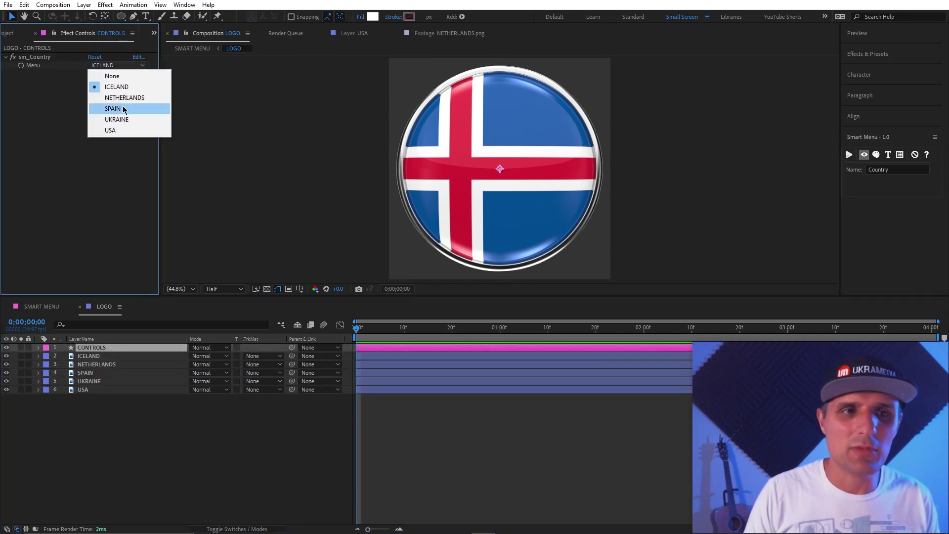
pyautogui.click(120, 78)
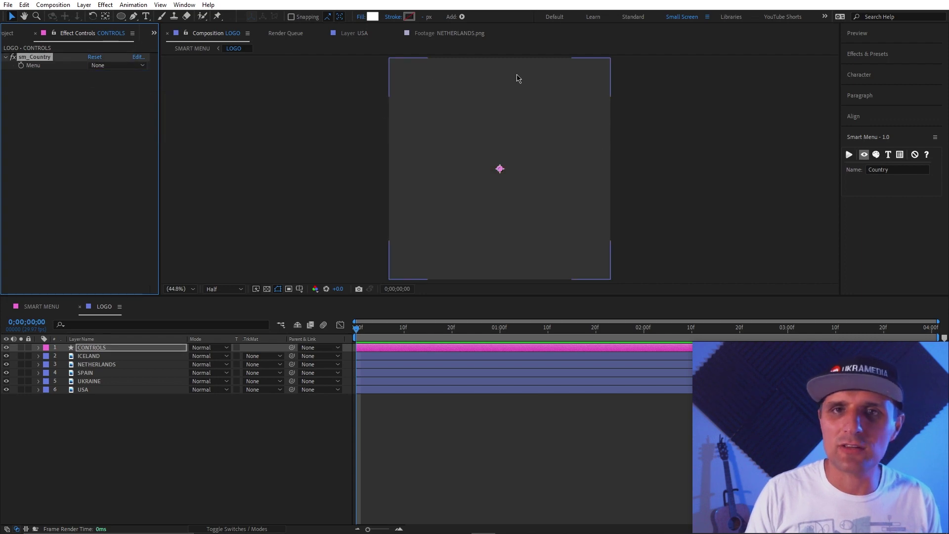
pyautogui.click(105, 66)
pyautogui.click(117, 87)
pyautogui.click(113, 67)
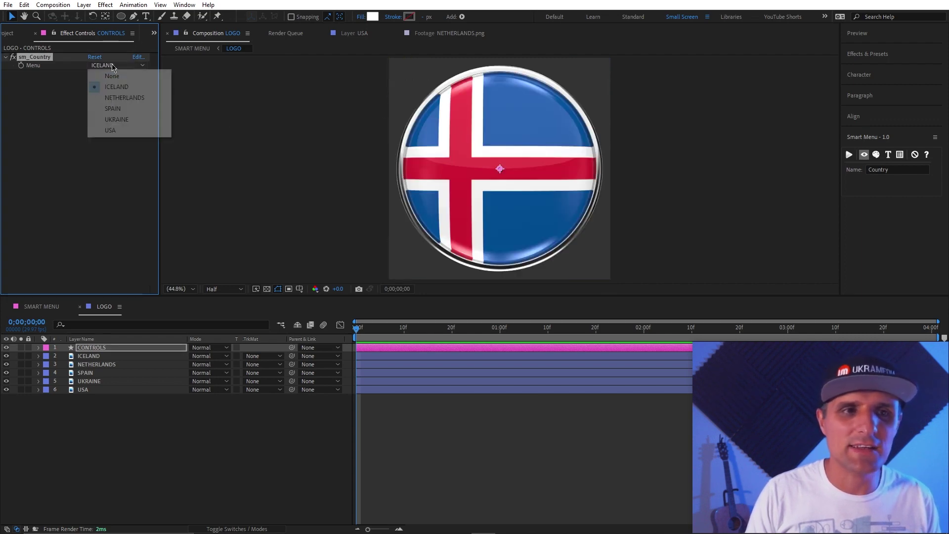
pyautogui.click(124, 98)
pyautogui.click(118, 65)
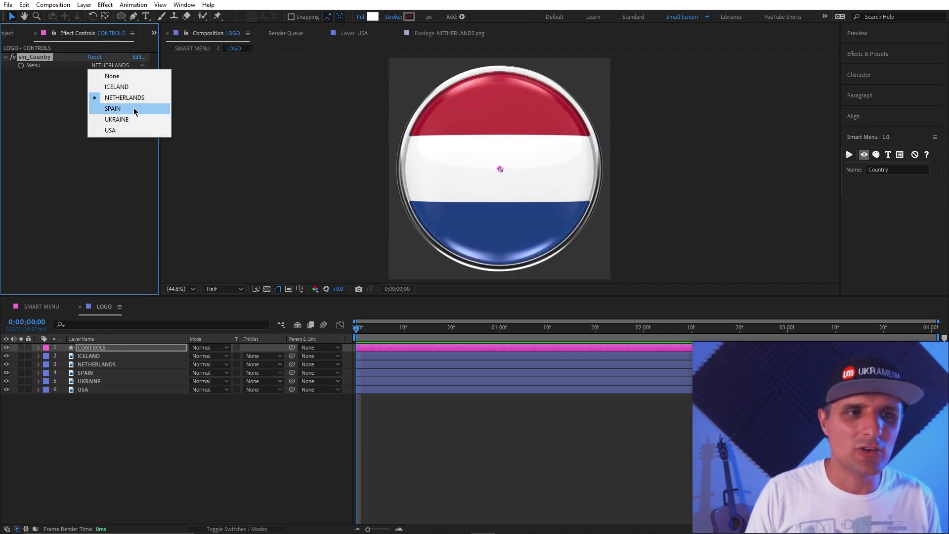
pyautogui.click(134, 110)
pyautogui.click(118, 66)
pyautogui.click(121, 119)
pyautogui.click(116, 66)
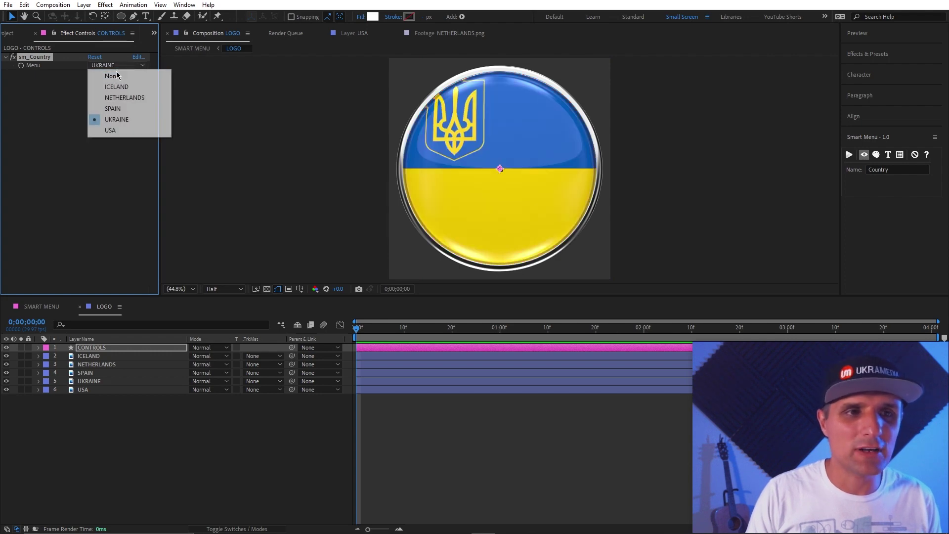
pyautogui.click(113, 130)
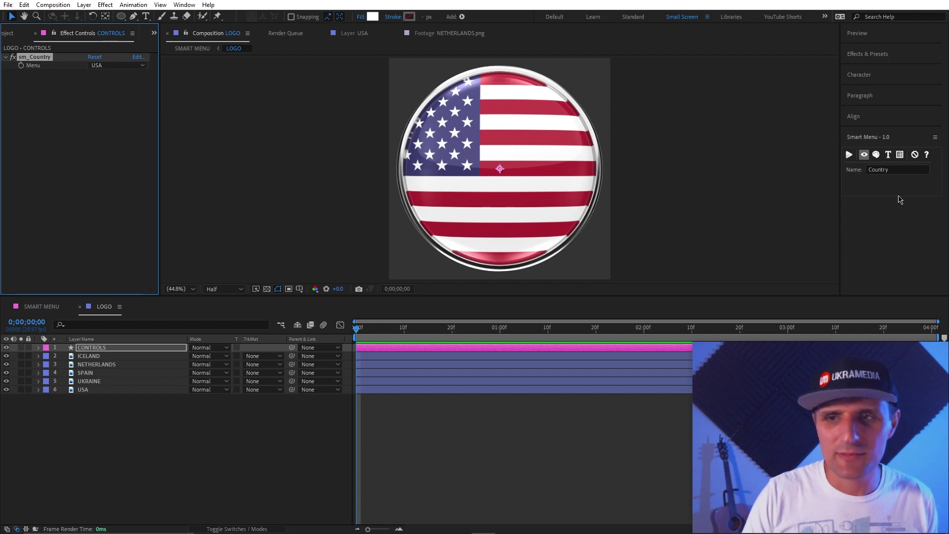
# Enable the color option in Smart Menu and look through the flag layers from ICELAND to USA
pyautogui.click(877, 155)
pyautogui.click(102, 354)
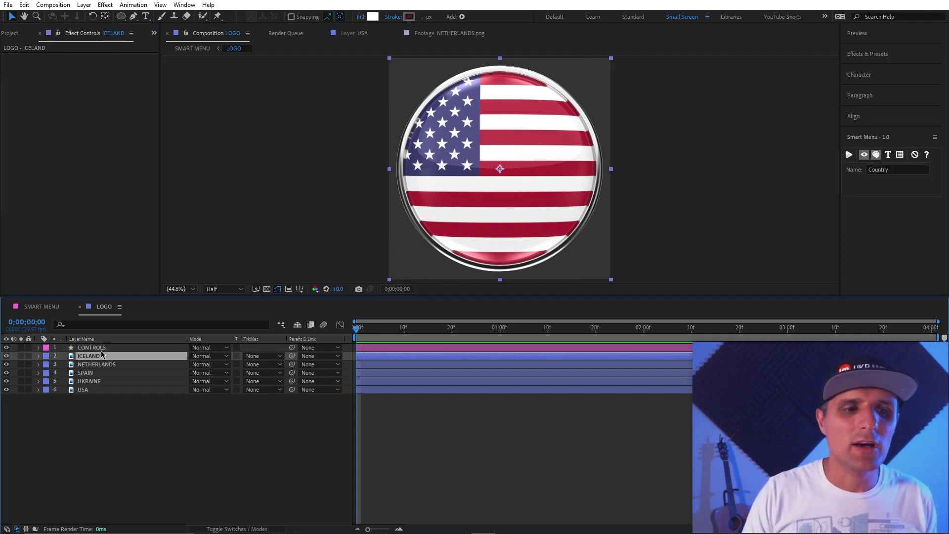
pyautogui.click(112, 365)
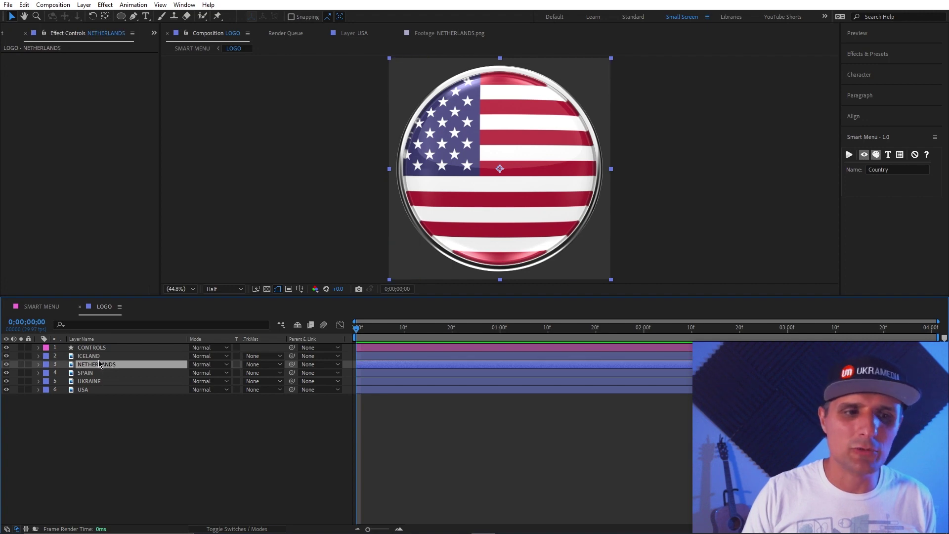
pyautogui.click(97, 356)
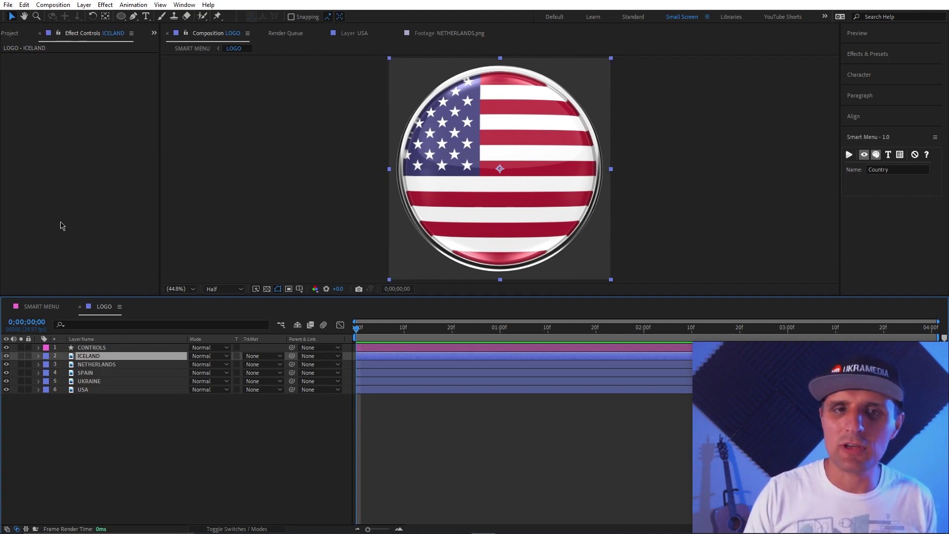
pyautogui.click(89, 365)
pyautogui.click(89, 373)
pyautogui.click(101, 390)
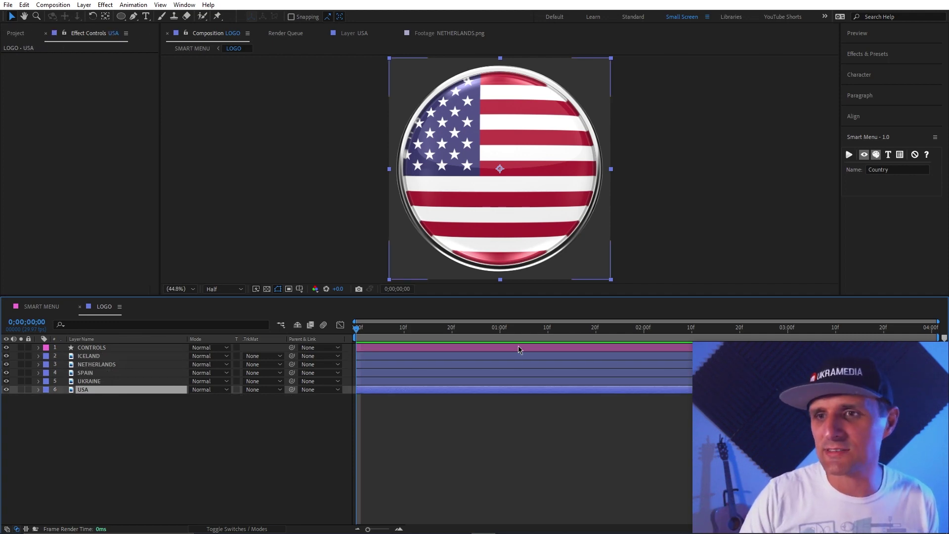
# Enable Smart Menu's text and list options and open the LOGO composition in Essential Graphics
pyautogui.click(888, 155)
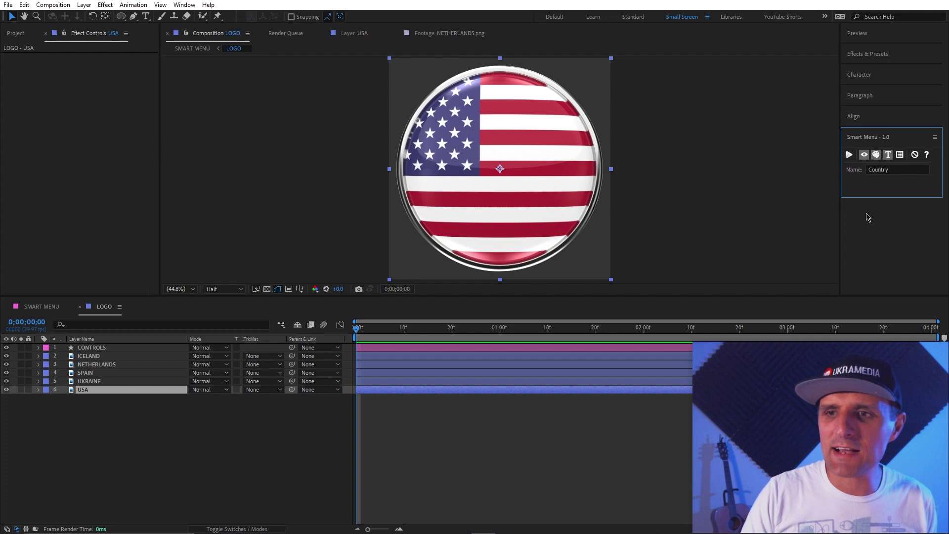
pyautogui.click(139, 433)
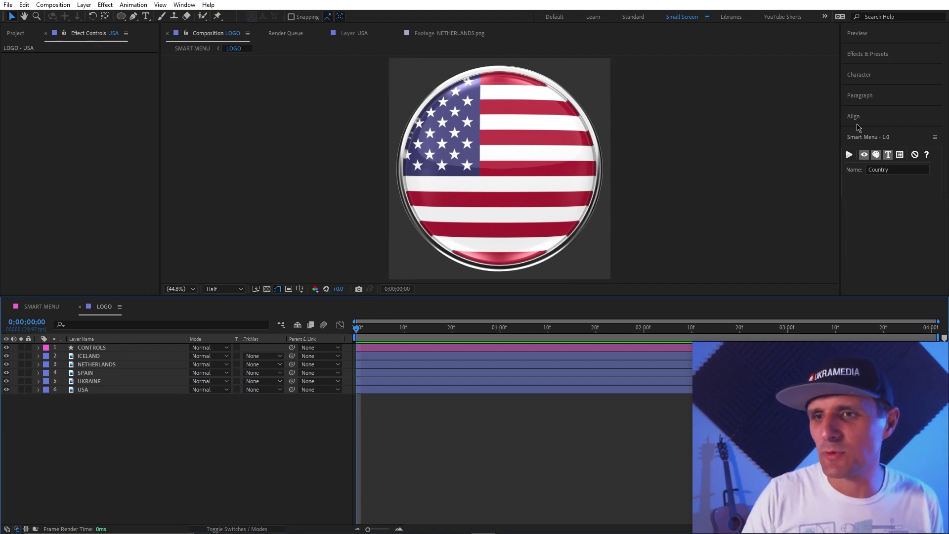
pyautogui.click(898, 159)
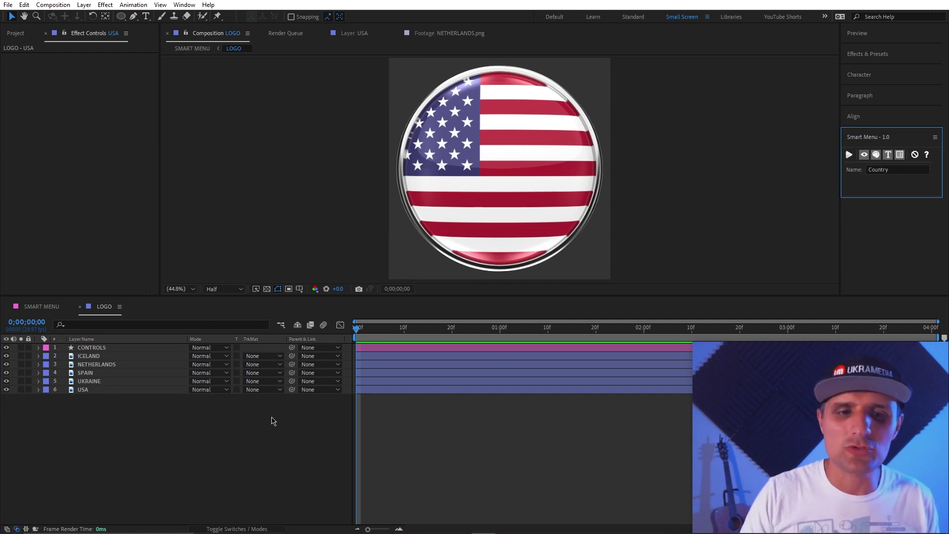
pyautogui.rightClick(274, 421)
pyautogui.click(321, 384)
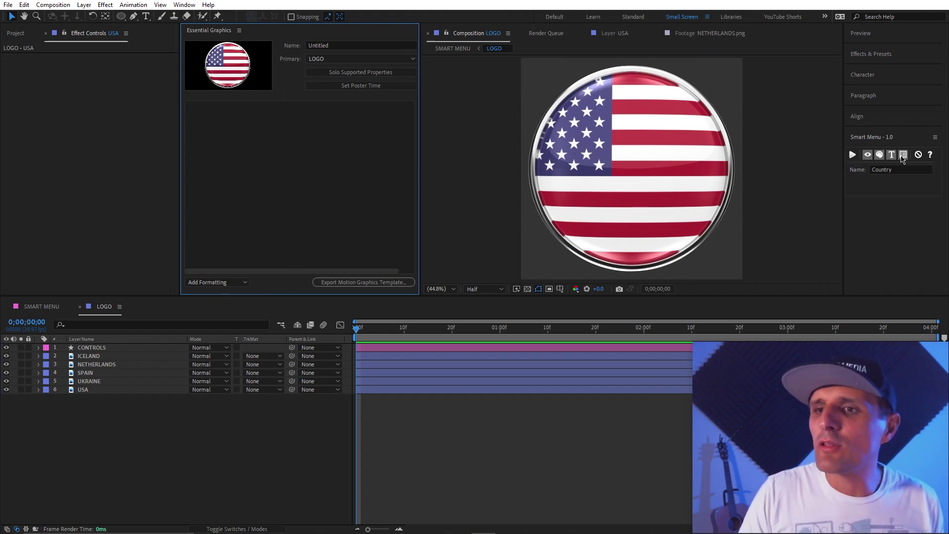
# Generate the Country Smart Menu with all options enabled from the layers ICELAND through USA, selecting CONTROLS last
pyautogui.click(106, 356)
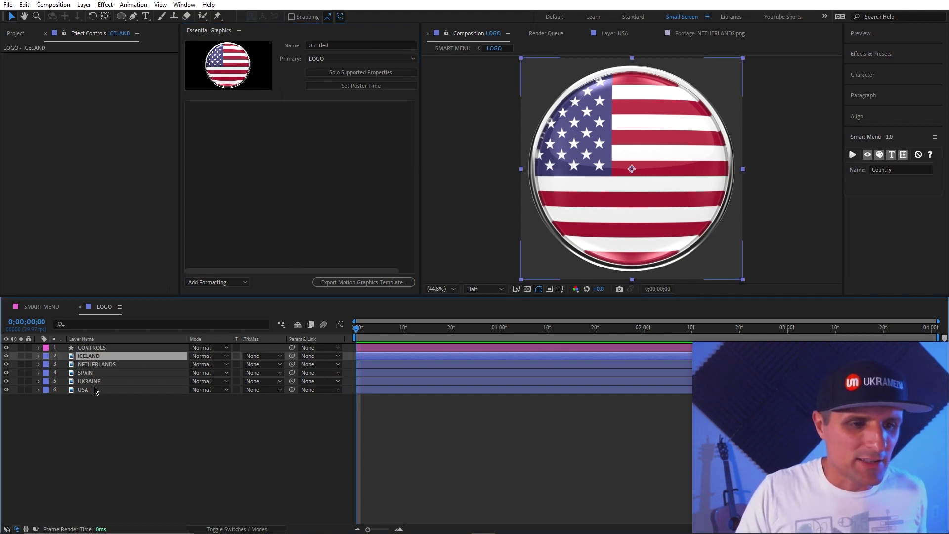
pyautogui.keyDown('shift'); pyautogui.click(95, 390); pyautogui.keyUp('shift')
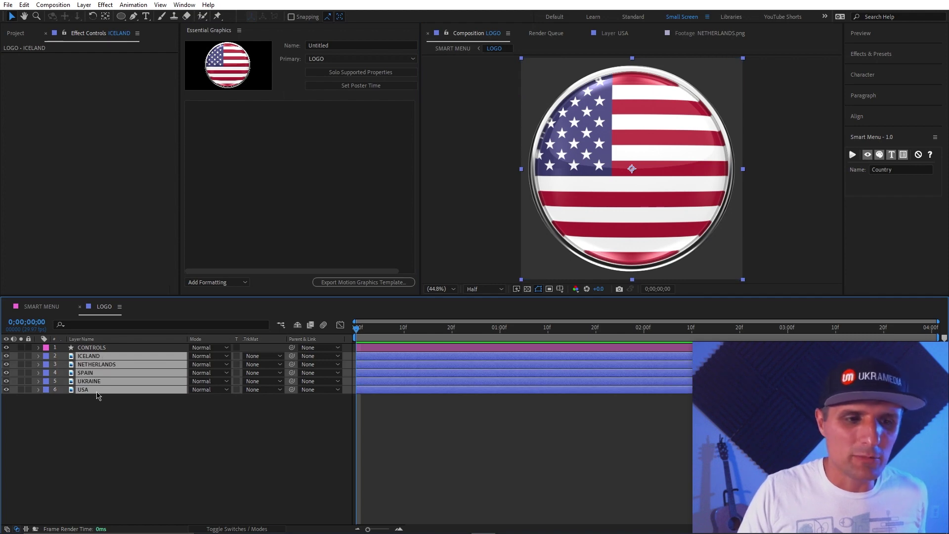
pyautogui.keyDown('ctrl'); pyautogui.click(100, 349); pyautogui.keyUp('ctrl')
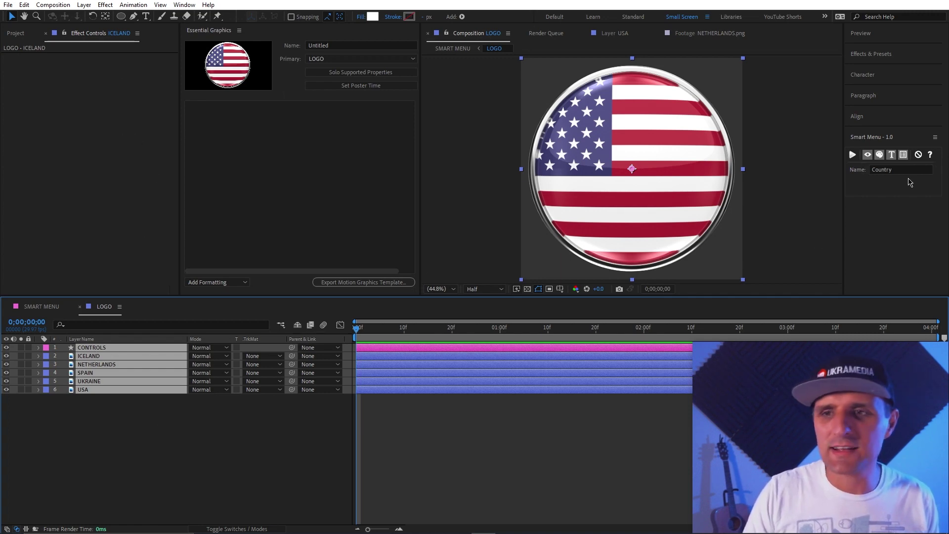
pyautogui.click(853, 155)
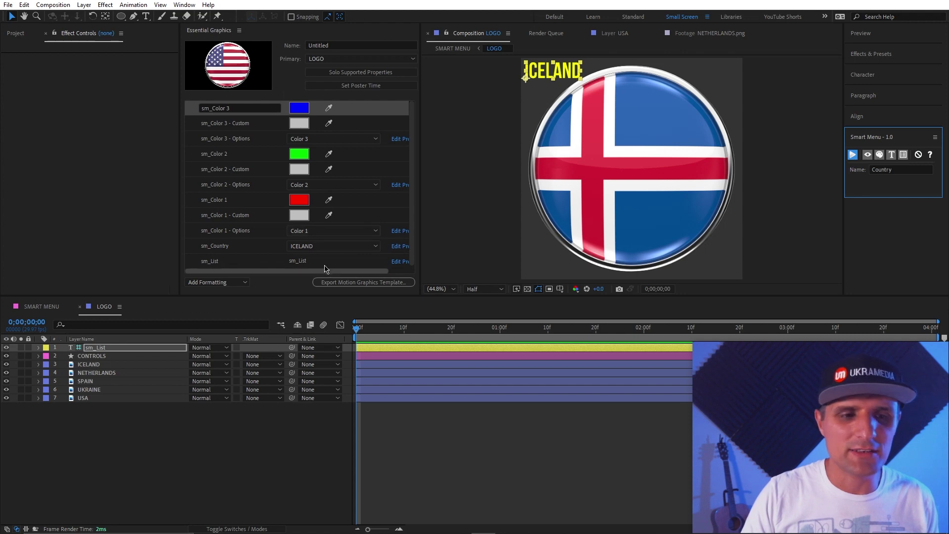
pyautogui.click(154, 438)
# Show the CONTROLS layer's effects and set the sm_Country menu to UKRAINE
pyautogui.click(97, 366)
pyautogui.click(96, 354)
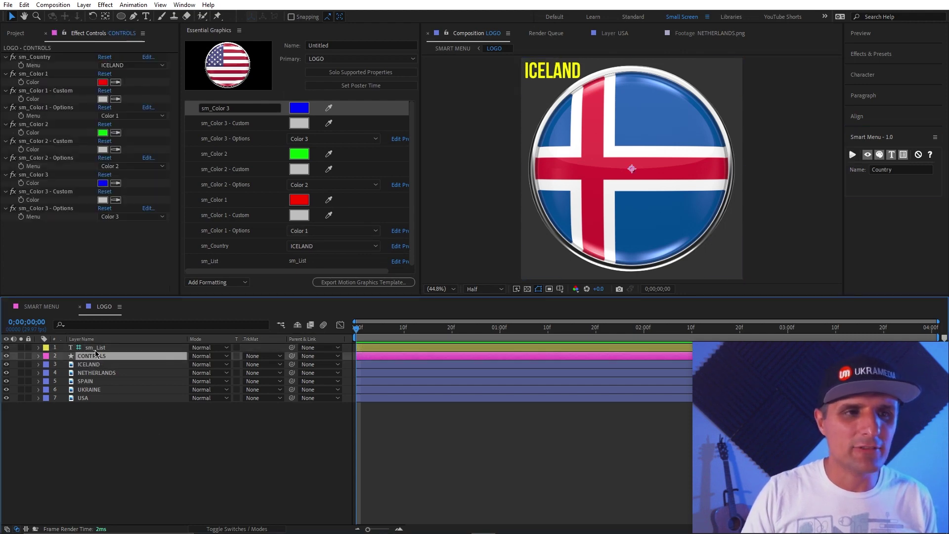
pyautogui.click(40, 59)
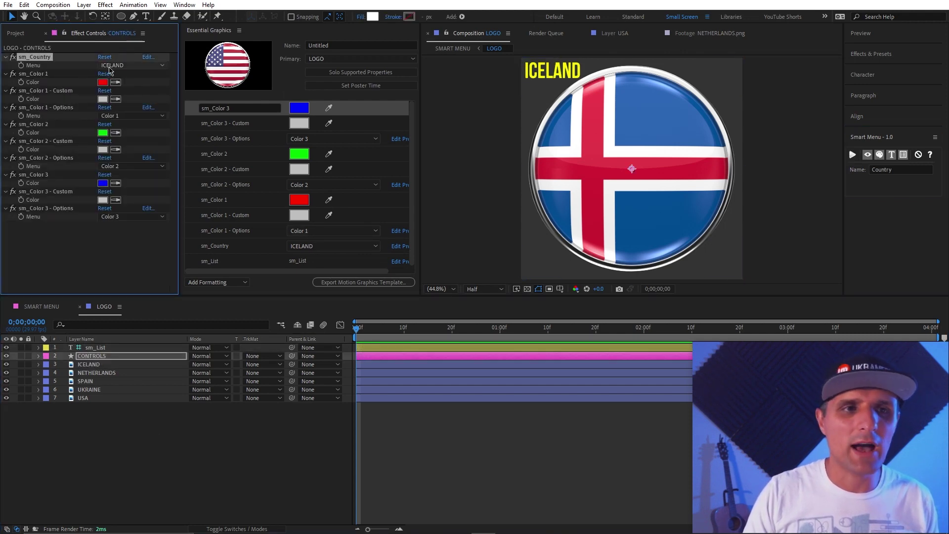
pyautogui.click(132, 65)
pyautogui.click(147, 120)
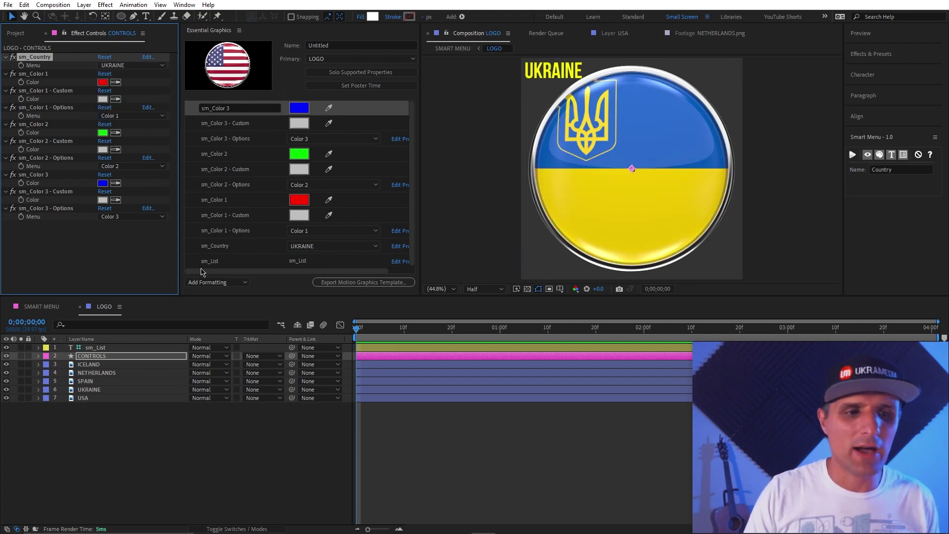
# Check the sm_List text layer, and set the sm_Country menu on CONTROLS to USA
pyautogui.click(93, 348)
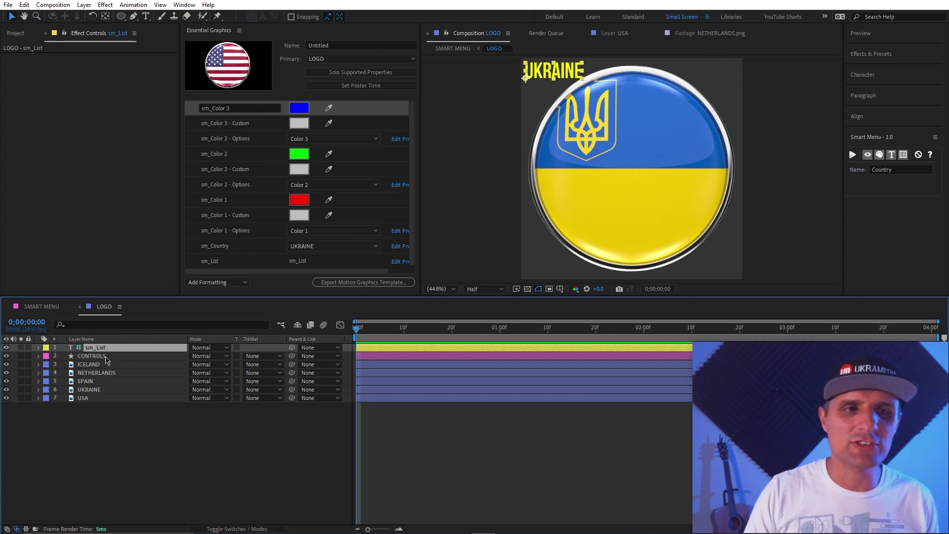
pyautogui.click(92, 356)
pyautogui.click(139, 66)
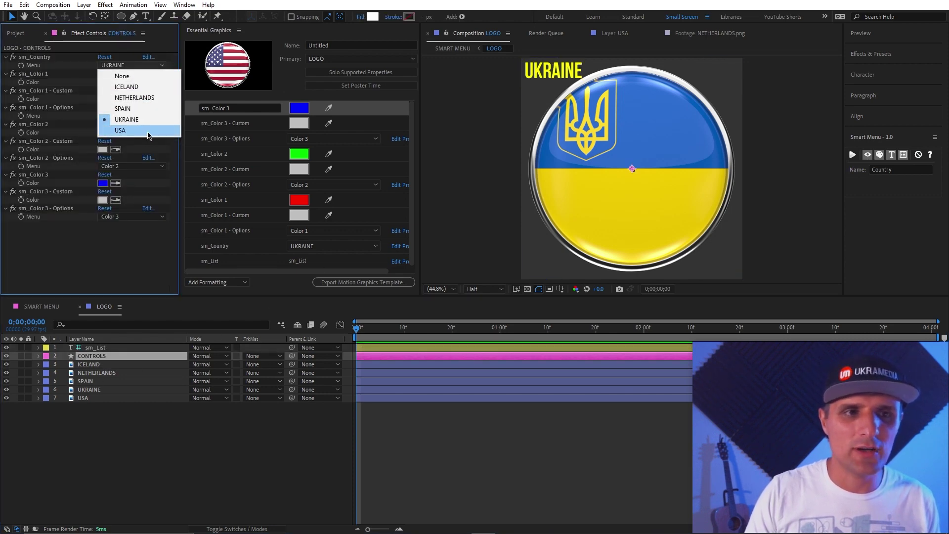
pyautogui.click(155, 139)
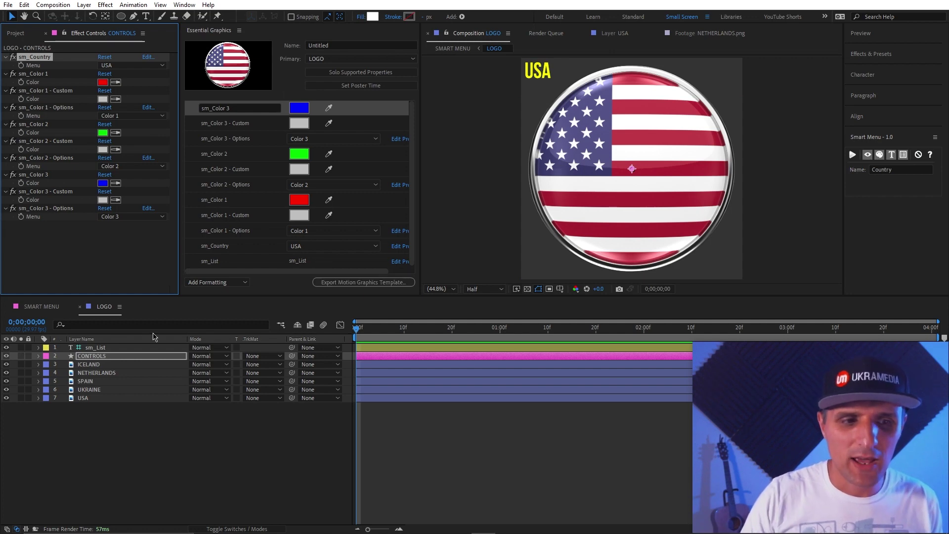
# Examine the sm_Color controls added to the individual flag layers, returning to ICELAND
pyautogui.click(125, 364)
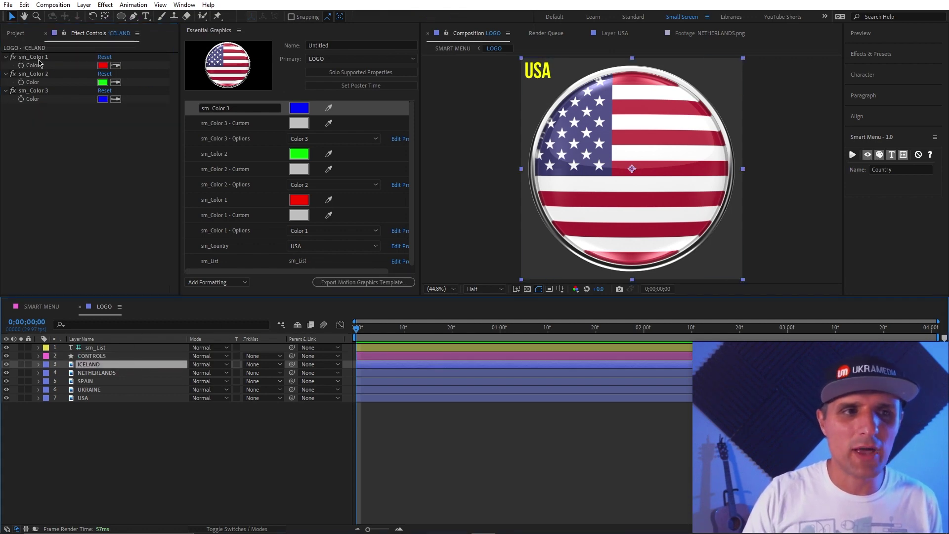
pyautogui.hotkey('ctrl', 'Down')
pyautogui.hotkey('ctrl', 'Down')
pyautogui.hotkey('ctrl', 'Down')
pyautogui.hotkey('ctrl', 'Down')
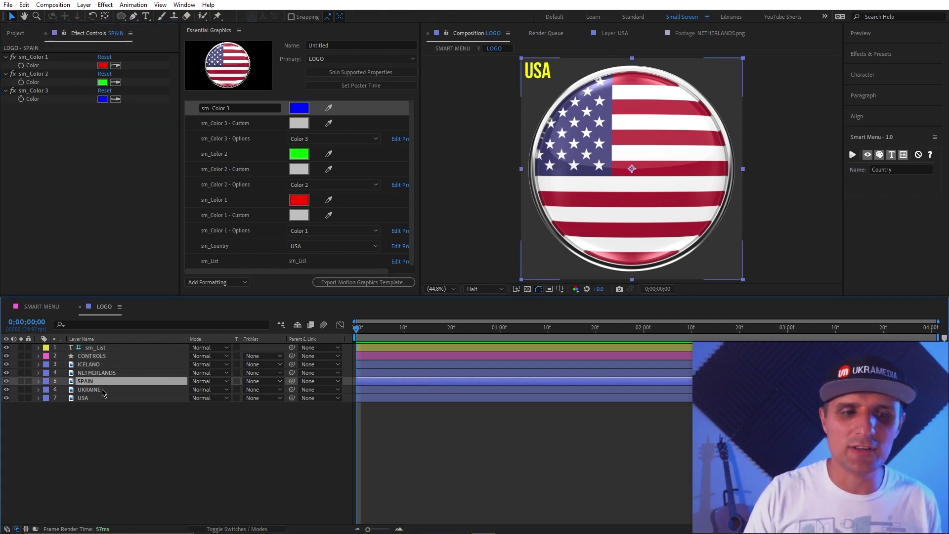
pyautogui.click(98, 366)
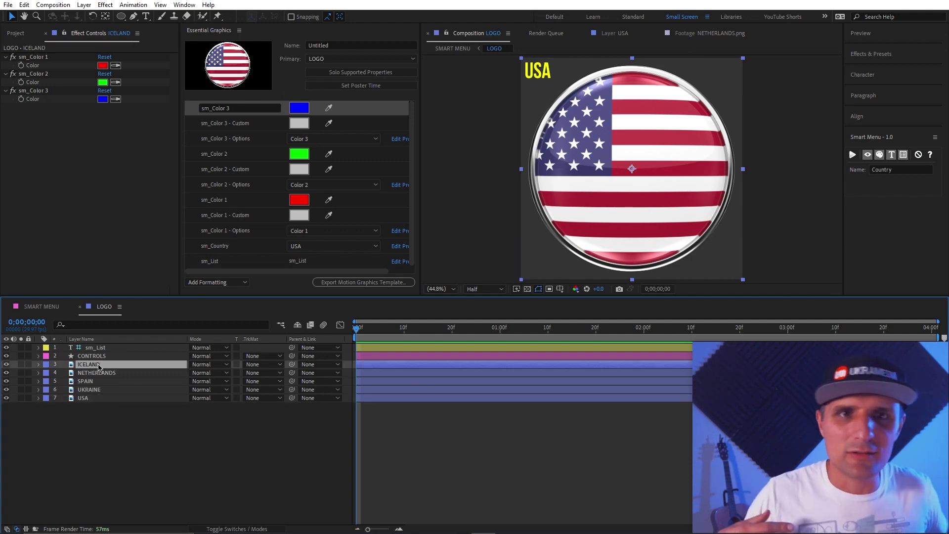
# Open the ICELAND layer in its own view and sample the flag's red for sm_Color 1 and its blue for sm_Color 2
pyautogui.doubleClick(98, 366)
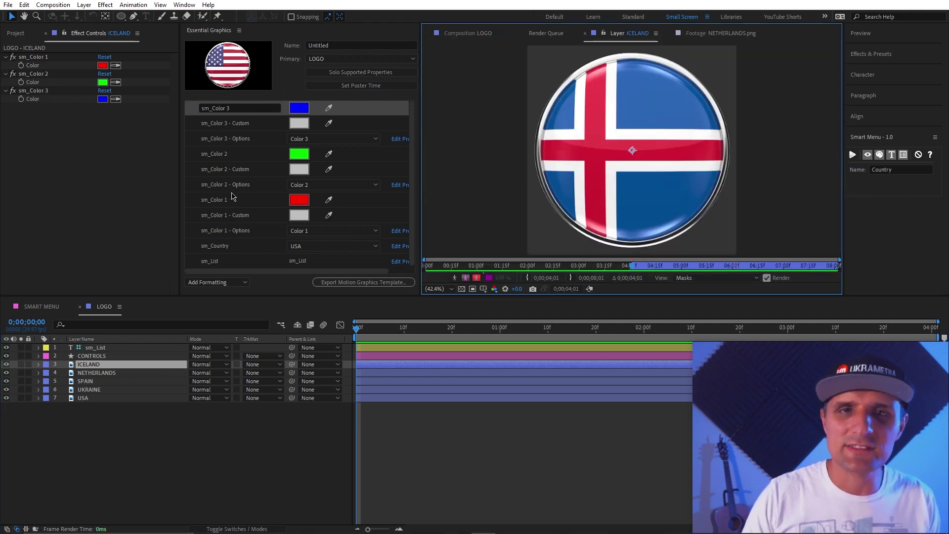
pyautogui.click(105, 364)
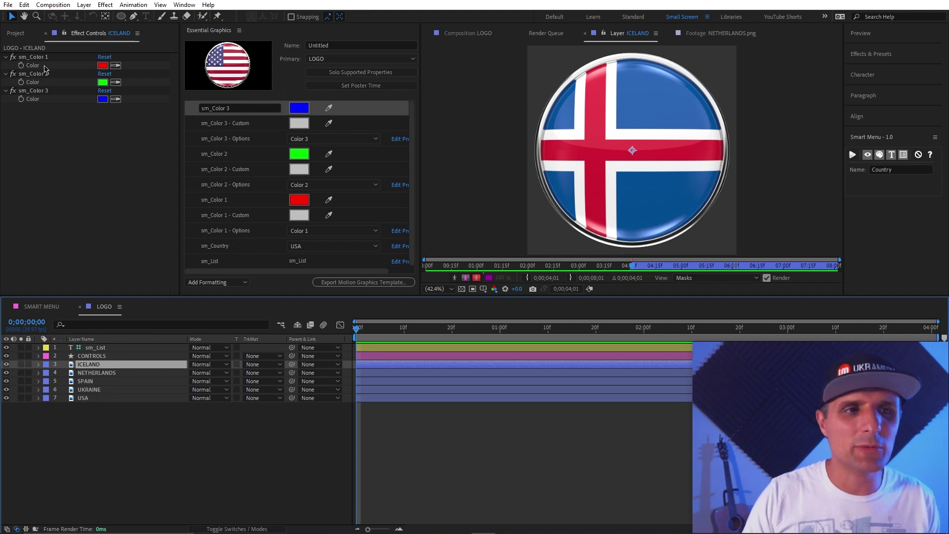
pyautogui.click(116, 65)
pyautogui.click(676, 158)
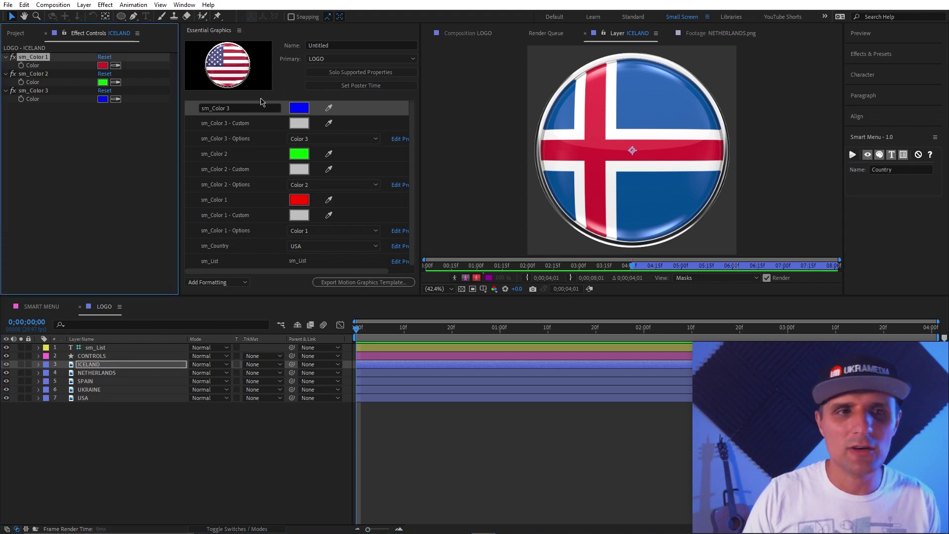
pyautogui.click(116, 82)
pyautogui.click(675, 188)
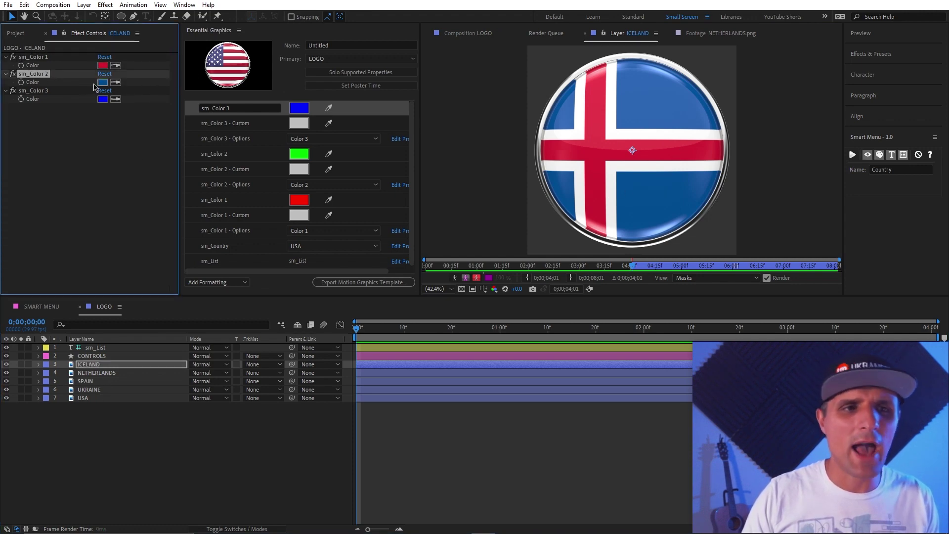
# Set sm_Color 3 on the ICELAND layer to black (000000)
pyautogui.click(104, 100)
pyautogui.click(70, 259)
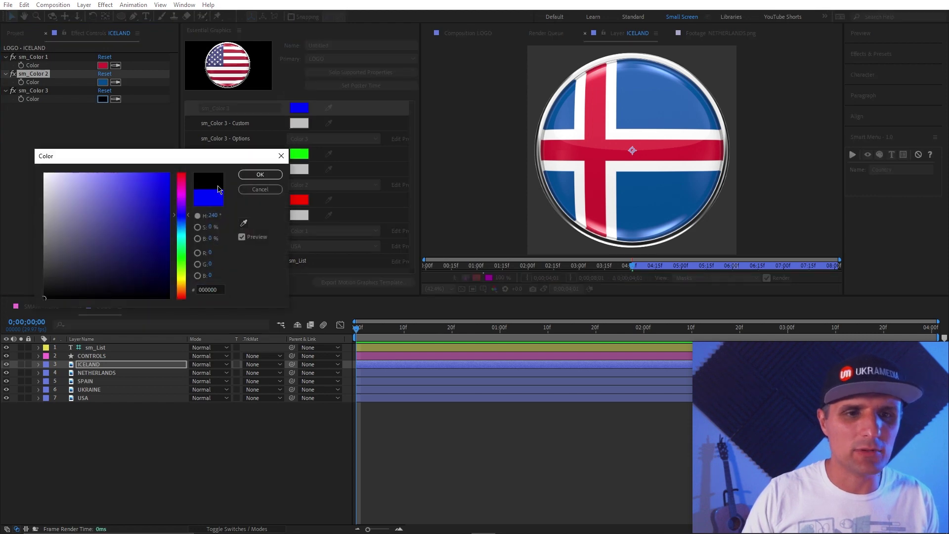
pyautogui.click(261, 169)
# Set the NETHERLANDS layer's three sm_Color controls to the flag's sampled red, its sampled blue, and black
pyautogui.click(101, 374)
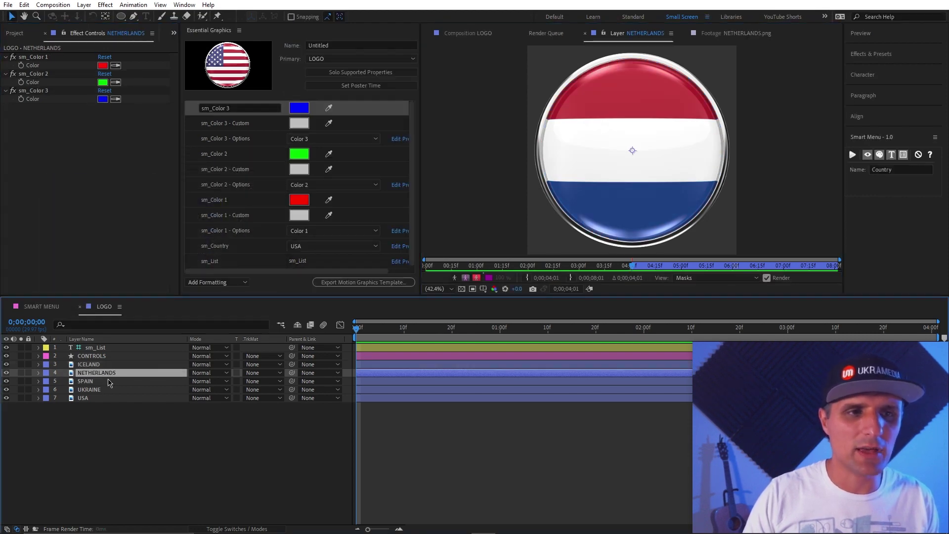
pyautogui.click(116, 65)
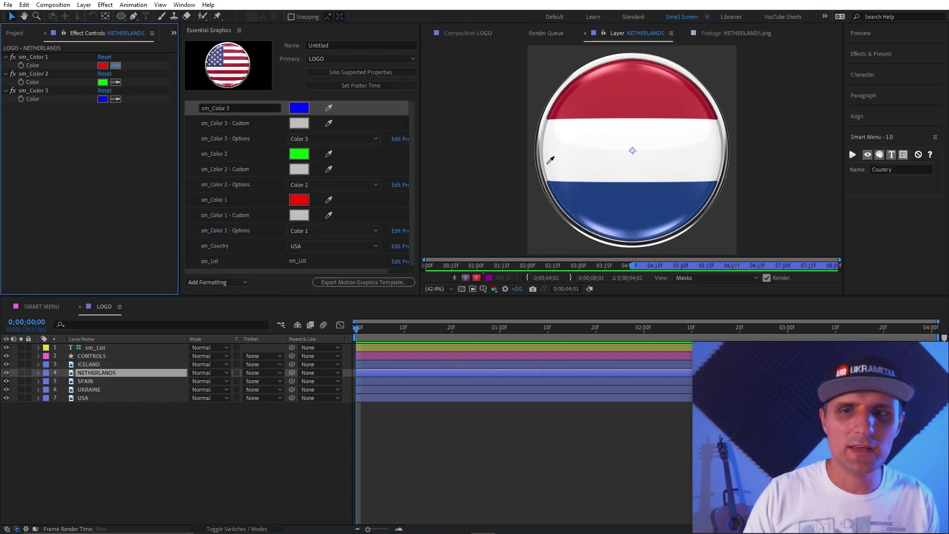
pyautogui.click(675, 118)
pyautogui.click(115, 82)
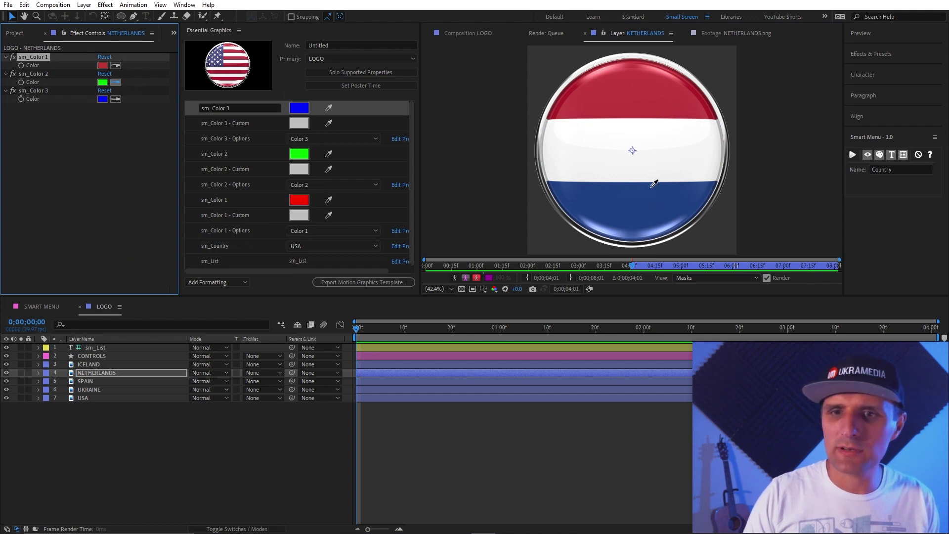
pyautogui.click(654, 183)
pyautogui.click(103, 99)
pyautogui.click(44, 297)
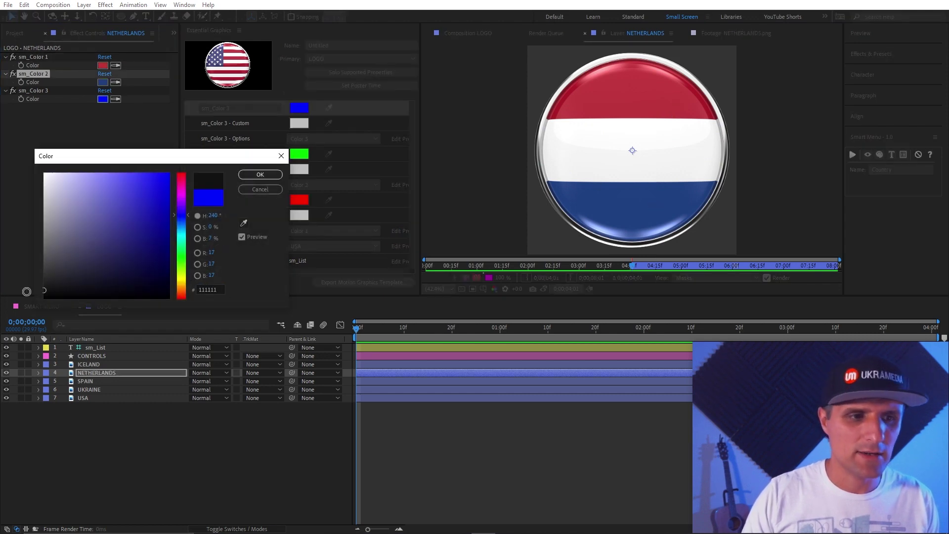
pyautogui.click(260, 190)
# Set the SPAIN layer's sm_Color 1 and 2 to the flag's sampled yellow and red, and its sm_Color 3 to black
pyautogui.click(115, 382)
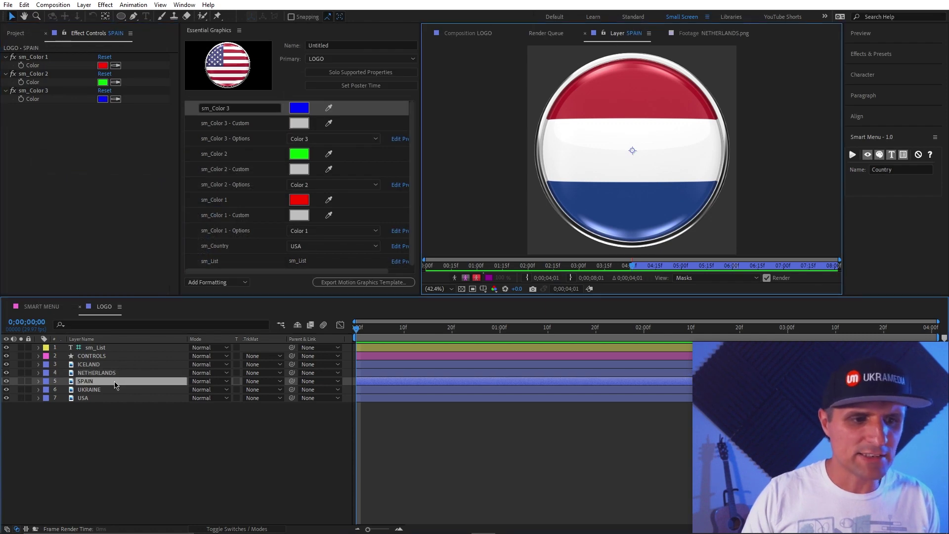
pyautogui.click(115, 66)
pyautogui.click(680, 164)
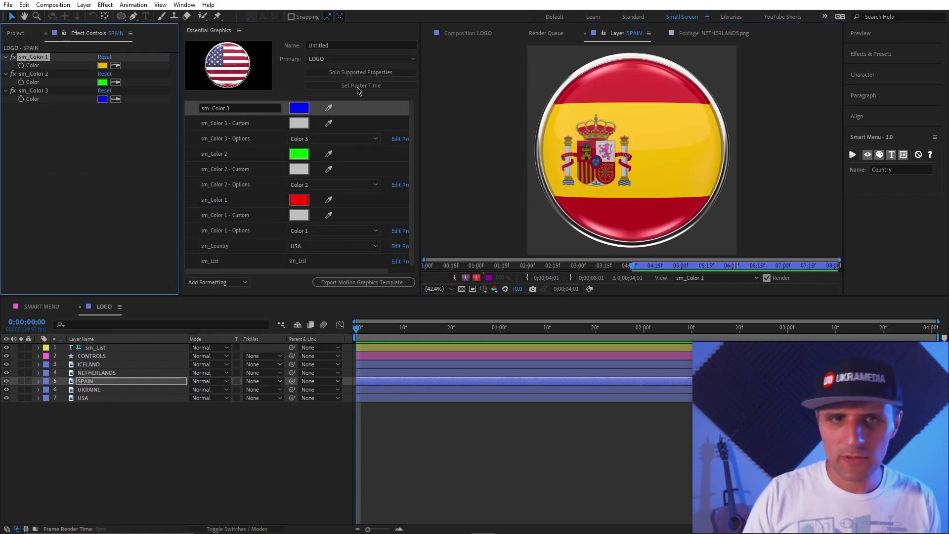
pyautogui.click(116, 82)
pyautogui.click(663, 201)
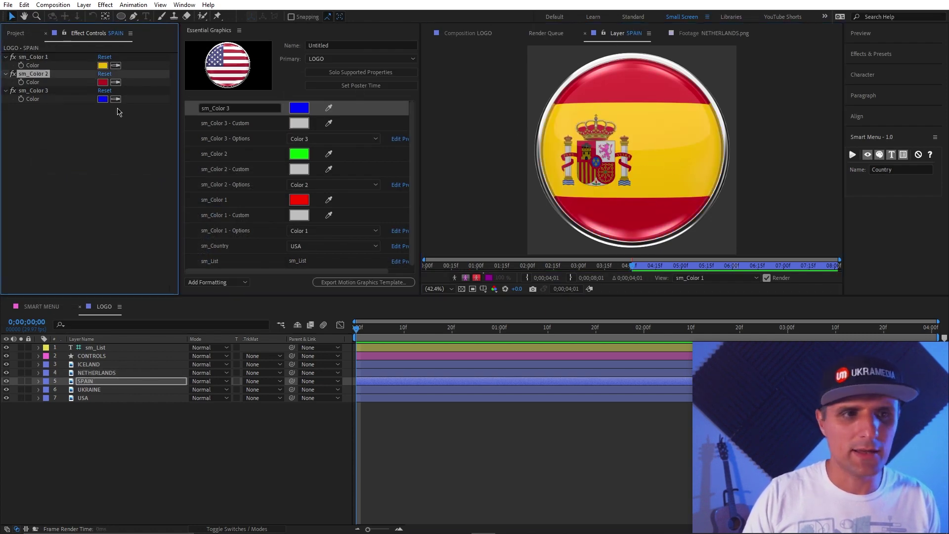
pyautogui.click(102, 99)
pyautogui.click(44, 297)
pyautogui.click(259, 173)
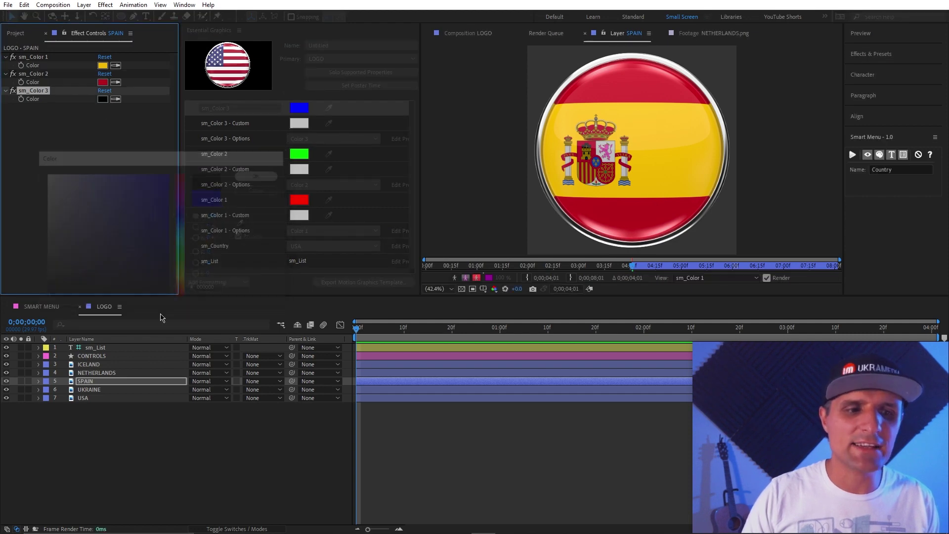
# Set the UKRAINE layer's sm_Color 1 and 2 to the flag's sampled yellow and blue, and its sm_Color 3 to black (000000)
pyautogui.click(105, 390)
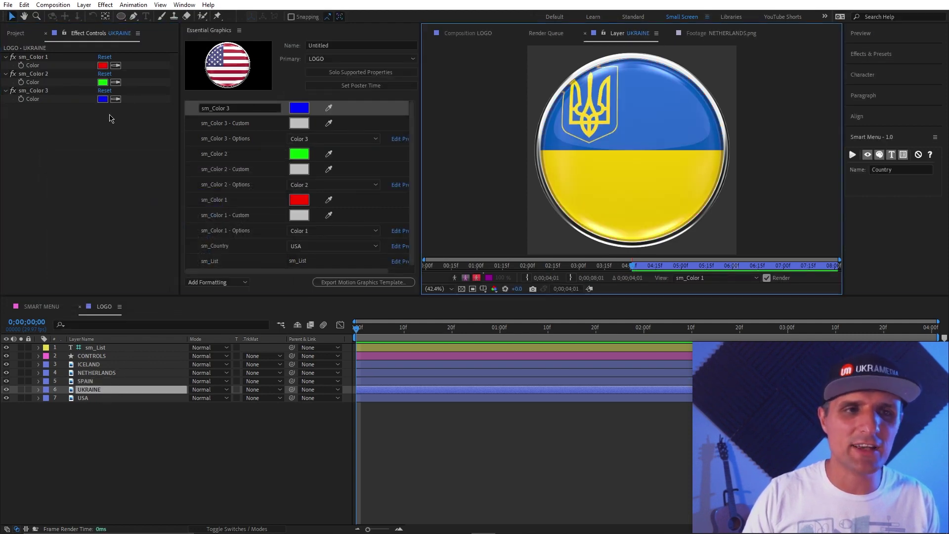
pyautogui.click(115, 65)
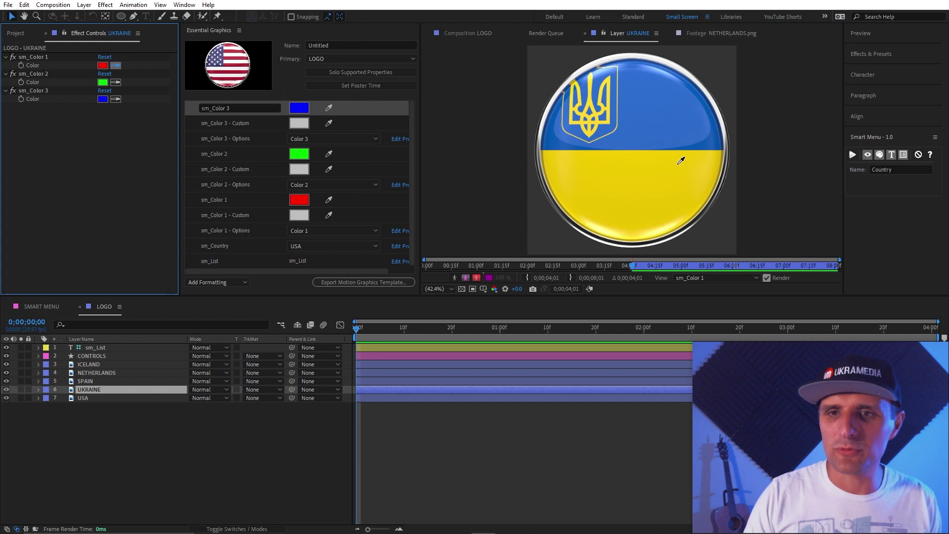
pyautogui.click(700, 149)
pyautogui.click(115, 82)
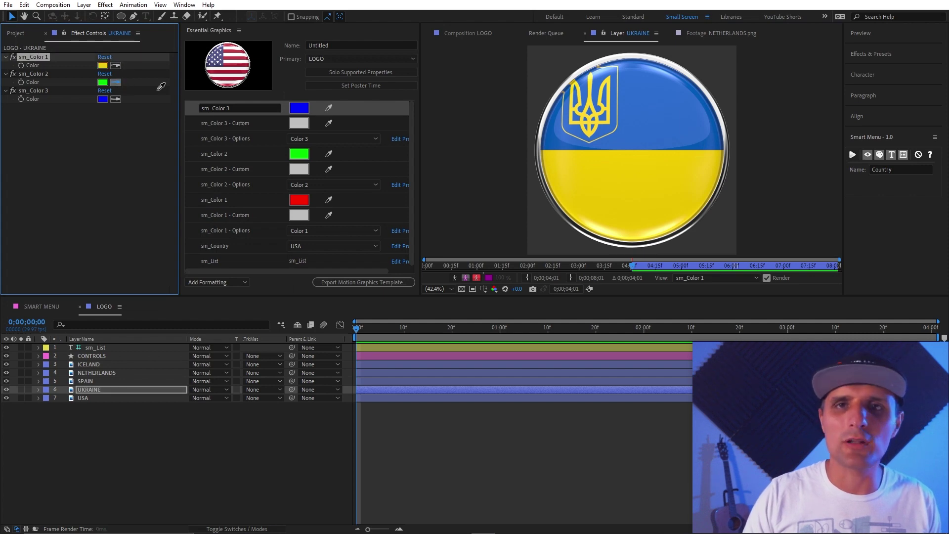
pyautogui.click(710, 141)
pyautogui.click(103, 99)
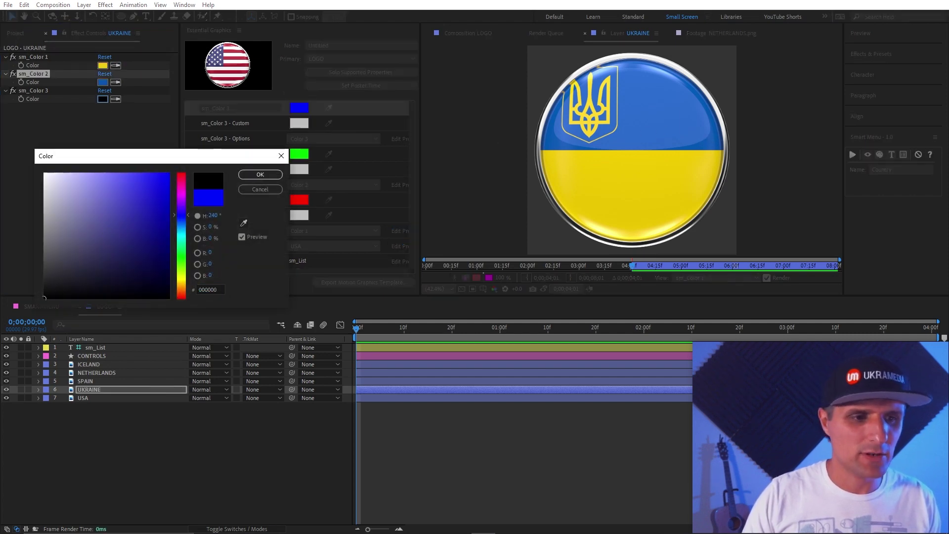
pyautogui.click(263, 177)
# Set the USA layer's sm_Color 1 and 2 to the flag's sampled red and blue, and its sm_Color 3 to black
pyautogui.click(94, 398)
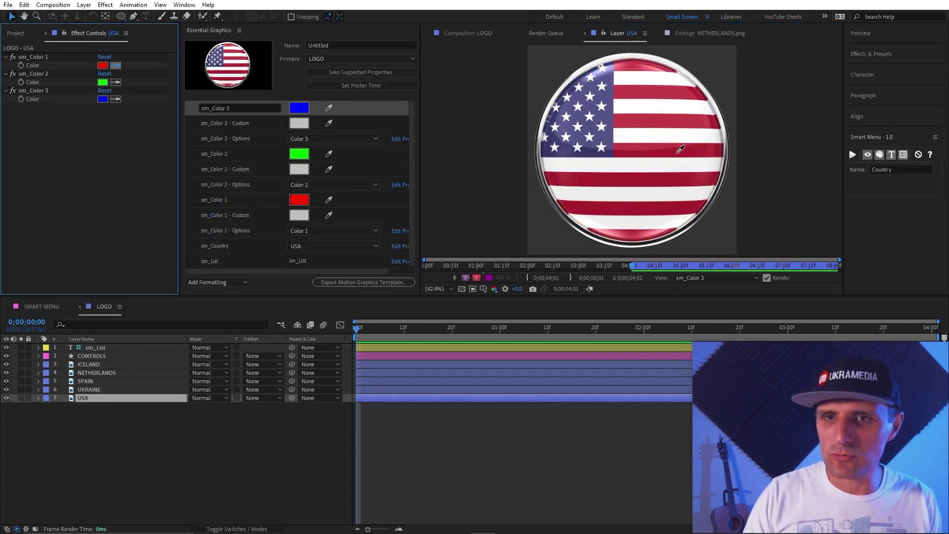
pyautogui.click(678, 151)
pyautogui.click(116, 82)
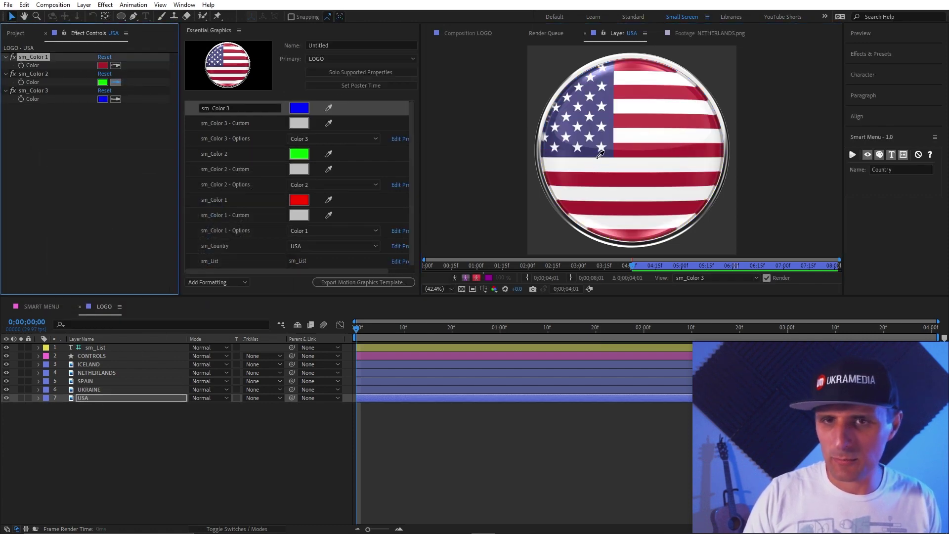
pyautogui.click(596, 157)
pyautogui.click(102, 99)
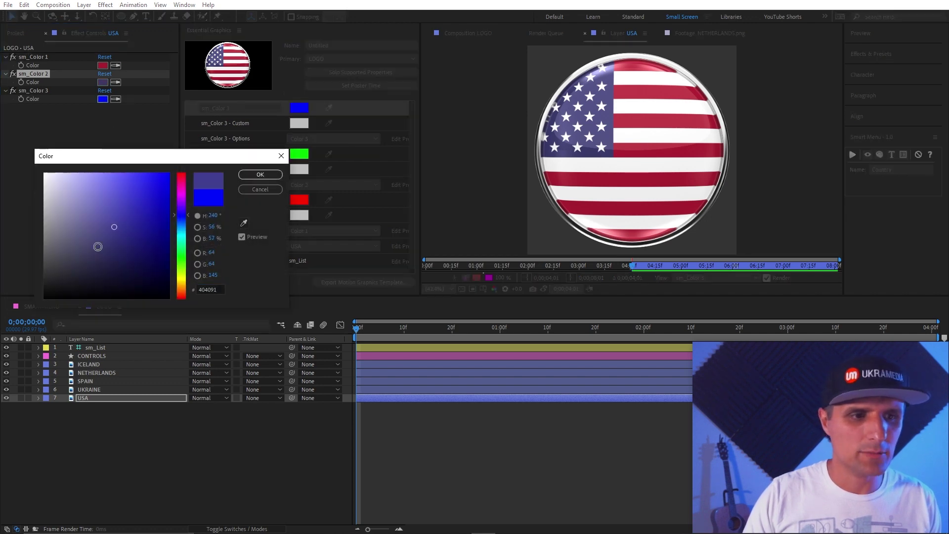
pyautogui.click(260, 175)
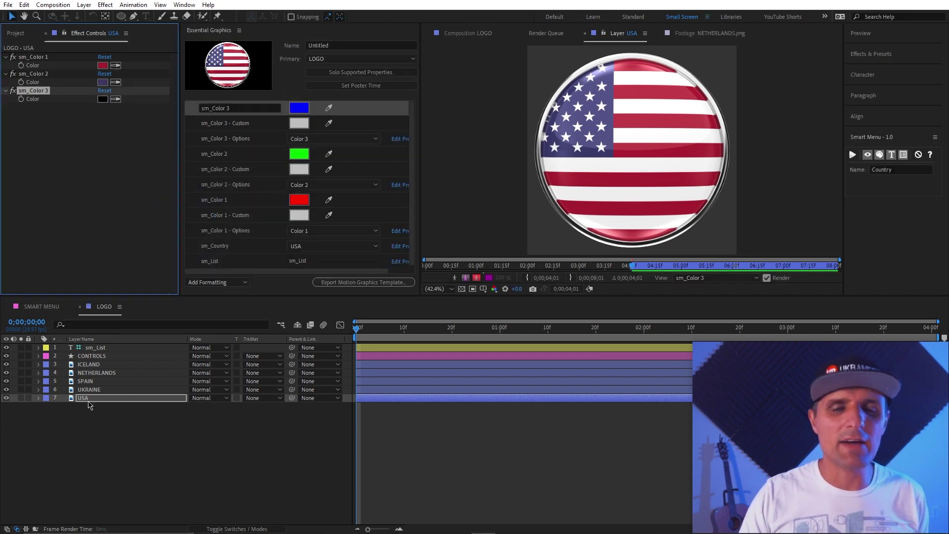
# Collapse all the sm_Color effects on the CONTROLS layer, from sm_Color 1 through sm_Color 3 - Options
pyautogui.click(102, 360)
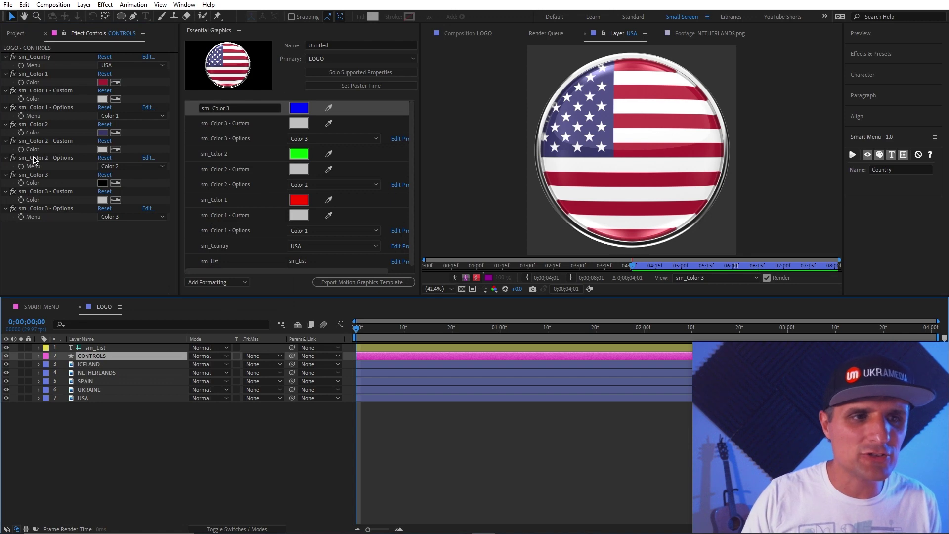
pyautogui.click(42, 58)
pyautogui.click(44, 74)
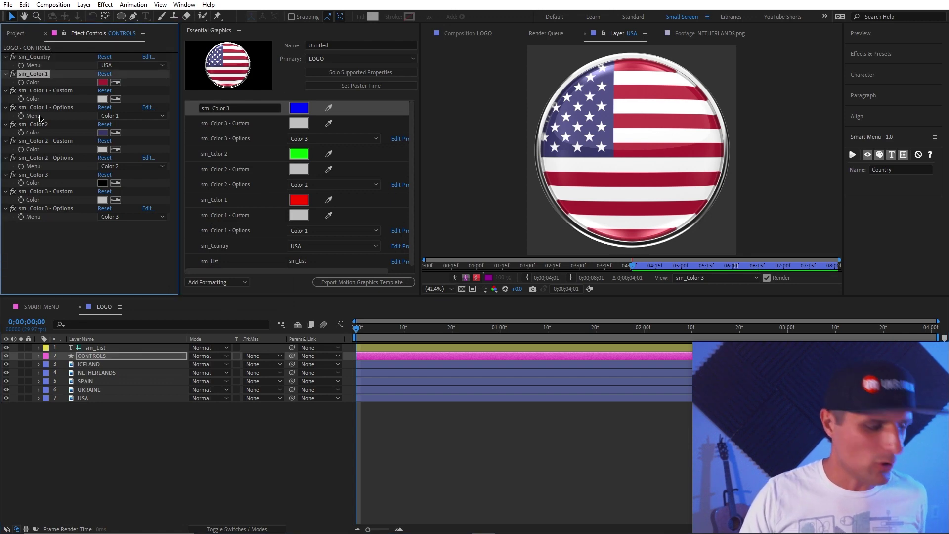
pyautogui.keyDown('shift'); pyautogui.click(53, 210); pyautogui.keyUp('shift')
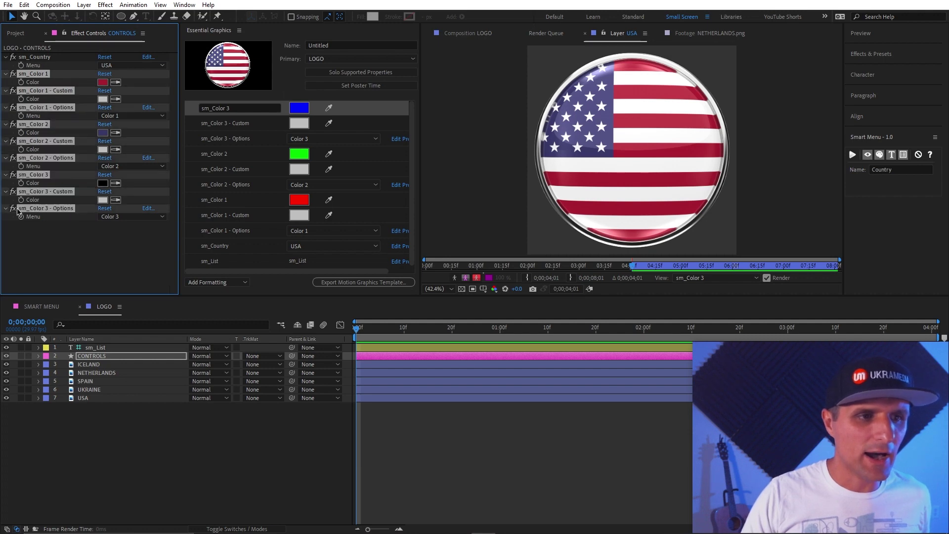
pyautogui.click(7, 209)
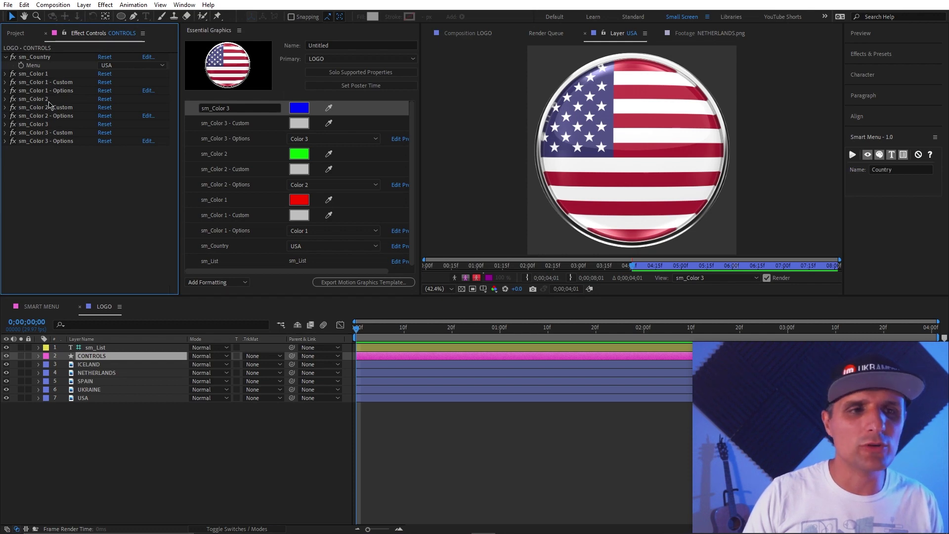
# Expand sm_Color 1 on CONTROLS, set sm_Country to SPAIN, and compare the color with the SPAIN layer's own sm_Color 1
pyautogui.click(5, 74)
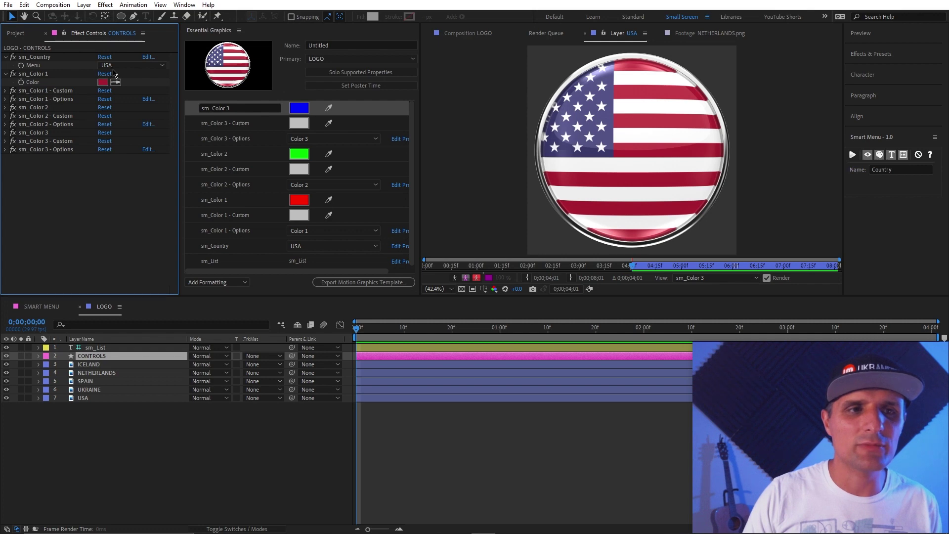
pyautogui.click(124, 66)
pyautogui.click(148, 108)
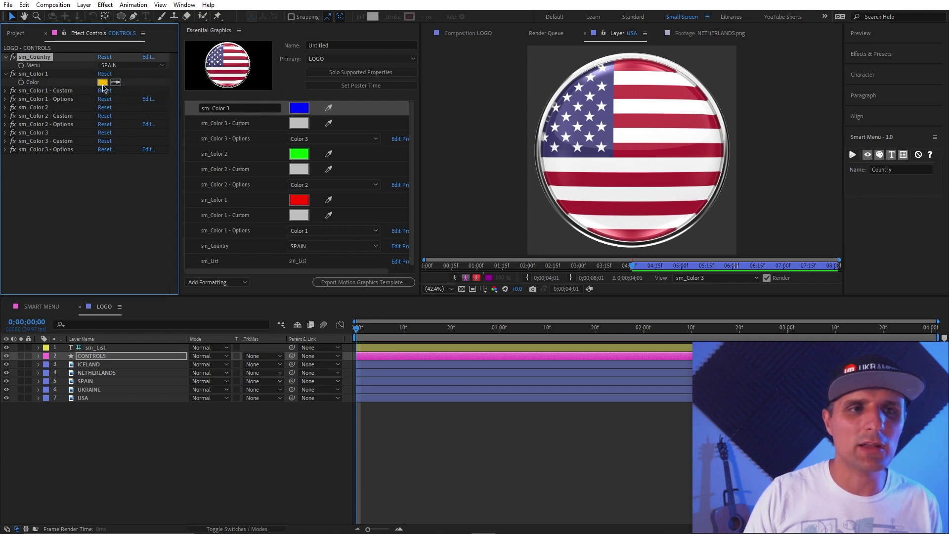
pyautogui.click(91, 381)
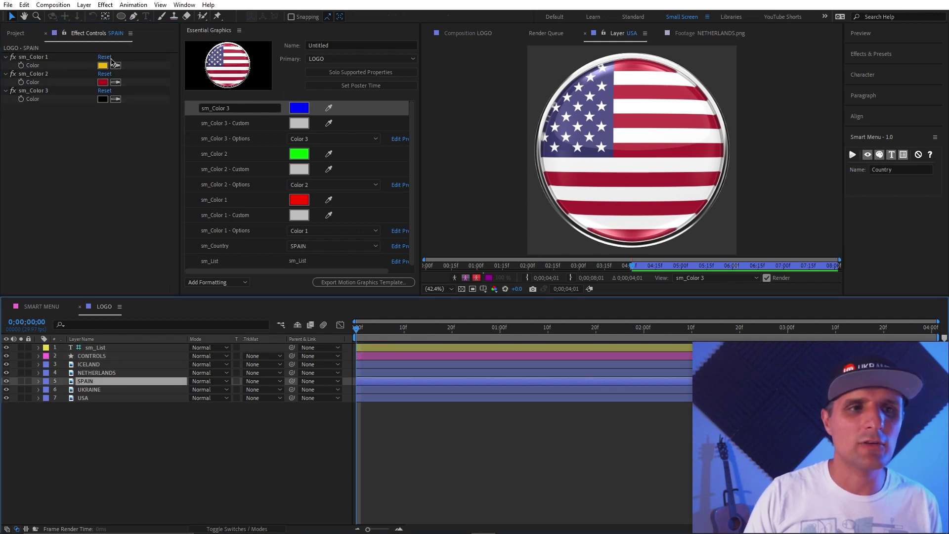
pyautogui.click(99, 356)
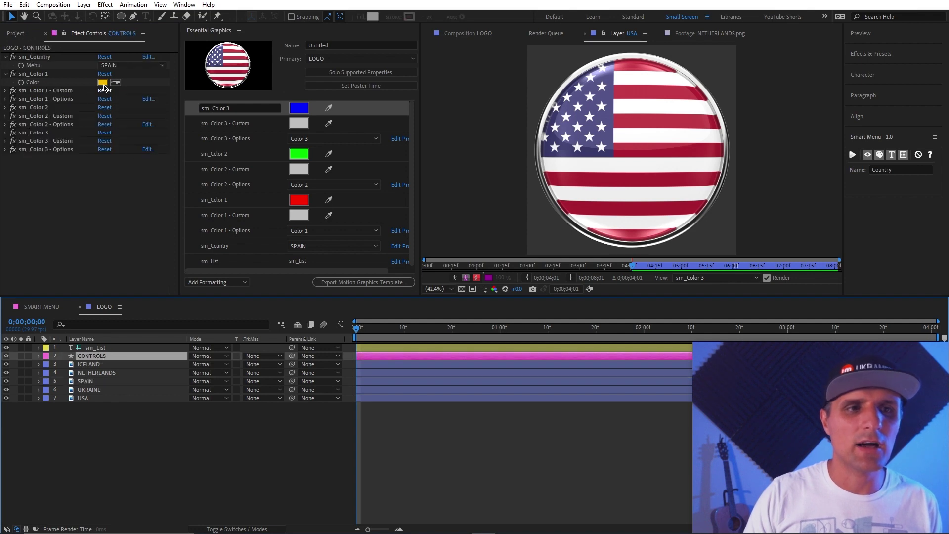
# Expand sm_Color 2 and sm_Color 3 on CONTROLS, and set the sm_Country menu to UKRAINE
pyautogui.click(6, 108)
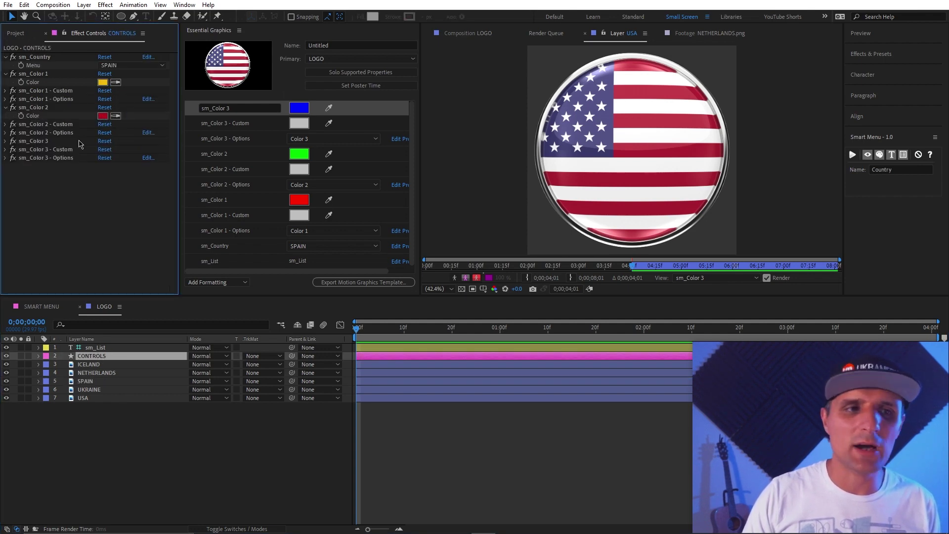
pyautogui.click(6, 141)
pyautogui.click(132, 65)
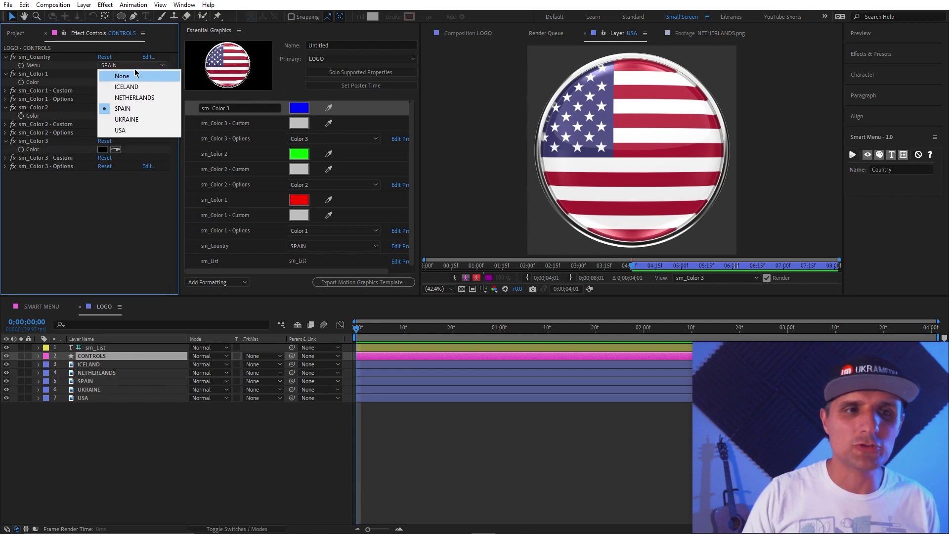
pyautogui.click(150, 120)
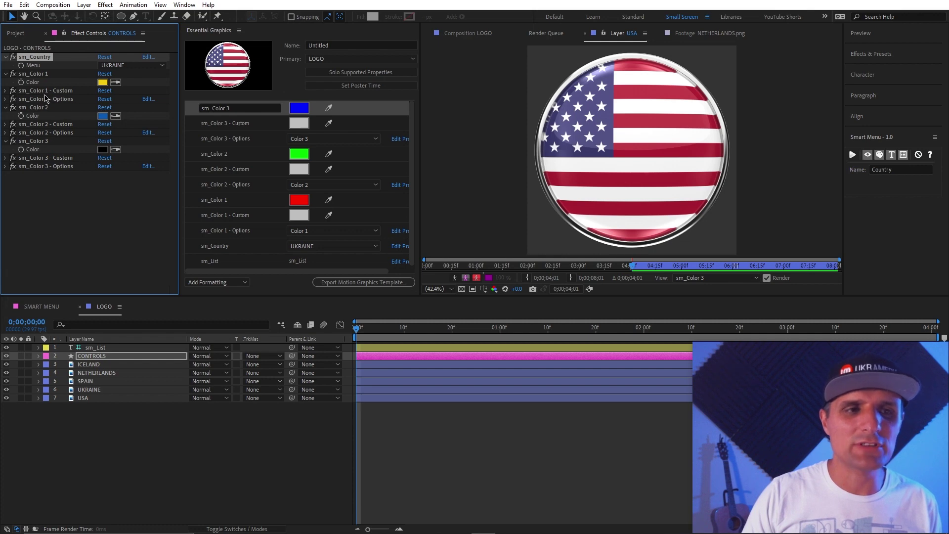
# Expand sm_Color 1 - Options and switch its menu to Color 3 and back to Color 1
pyautogui.click(6, 99)
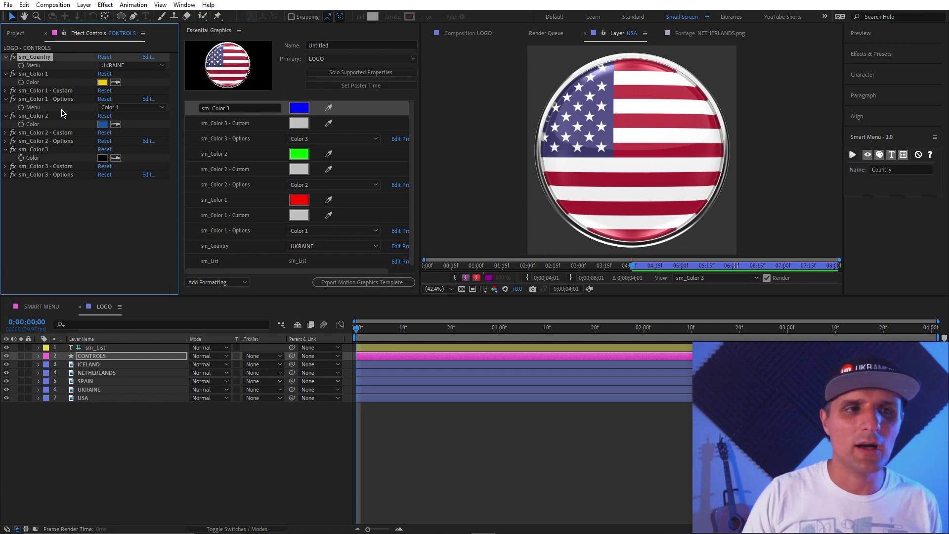
pyautogui.click(131, 108)
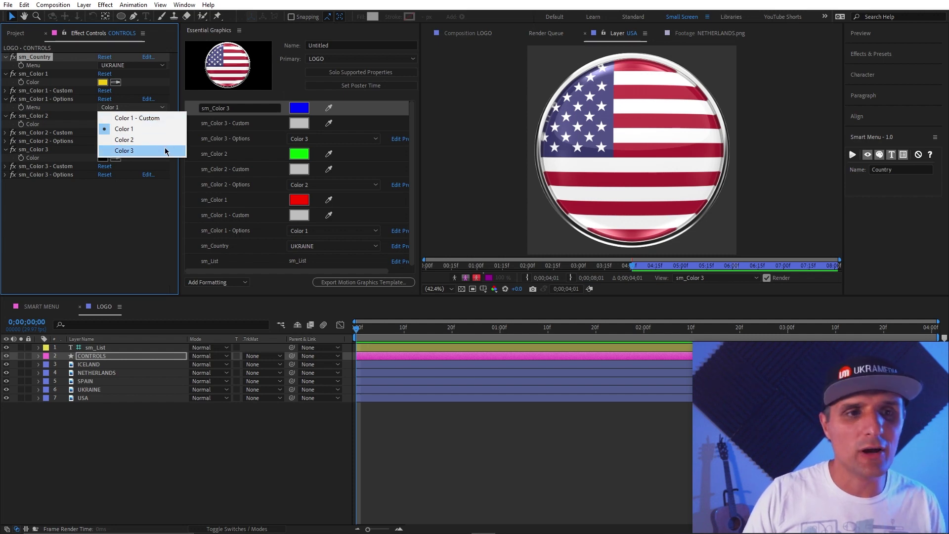
pyautogui.click(132, 151)
pyautogui.click(127, 109)
pyautogui.click(140, 130)
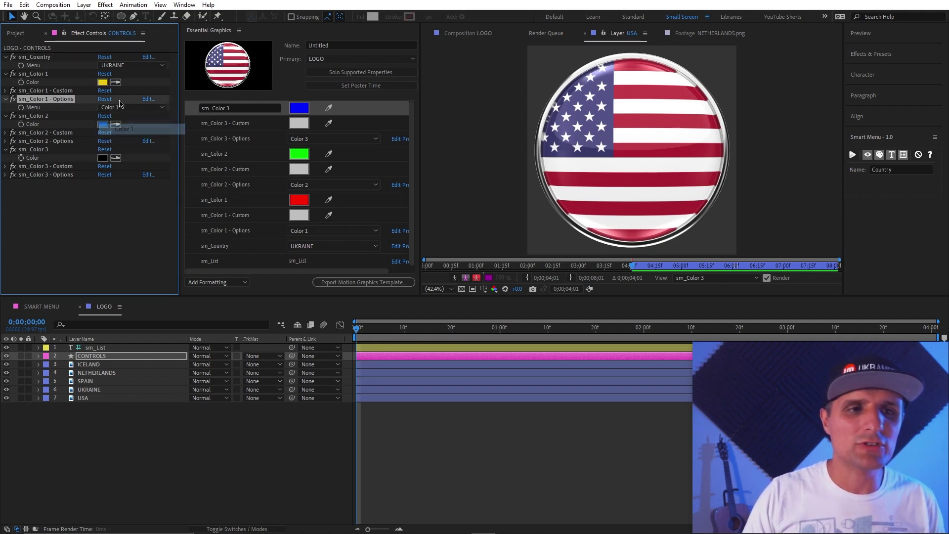
# Try Color 1 - Custom in the sm_Color 1 - Options menu, check the custom swatch, and restore Color 1 with the effect collapsed
pyautogui.click(124, 108)
pyautogui.click(147, 119)
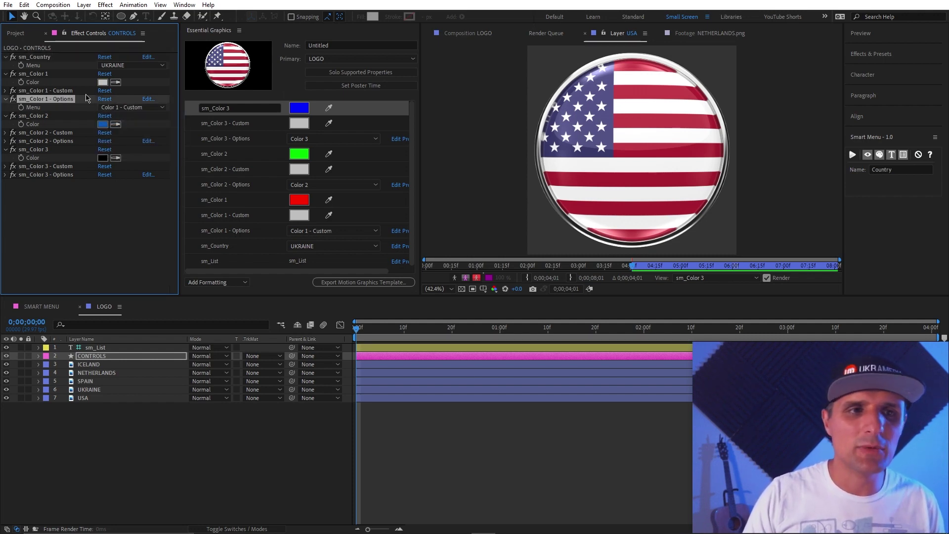
pyautogui.click(5, 90)
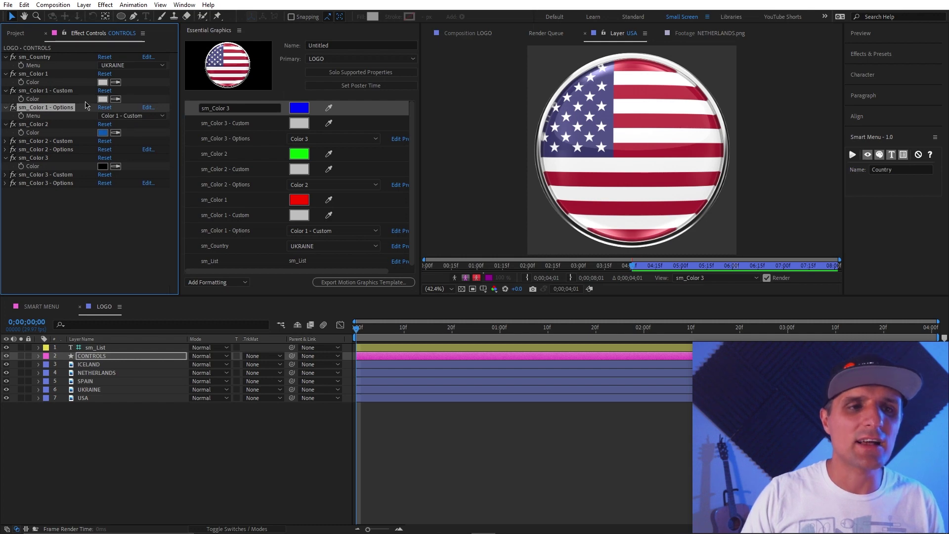
pyautogui.click(6, 91)
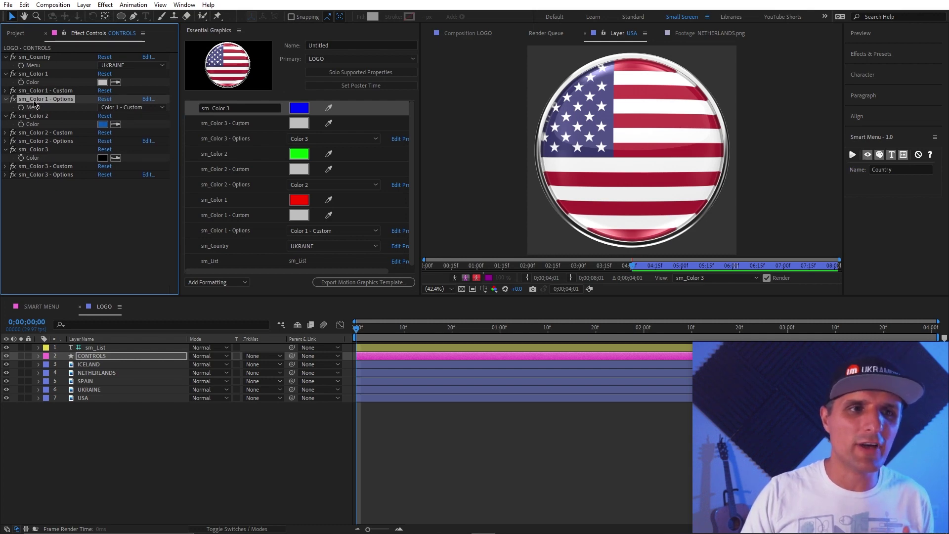
pyautogui.click(127, 108)
pyautogui.click(143, 129)
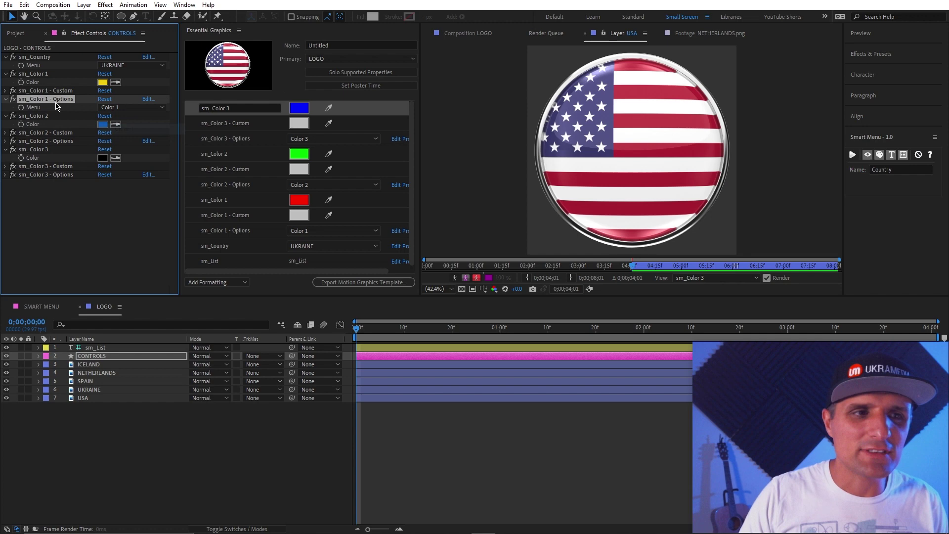
pyautogui.click(7, 99)
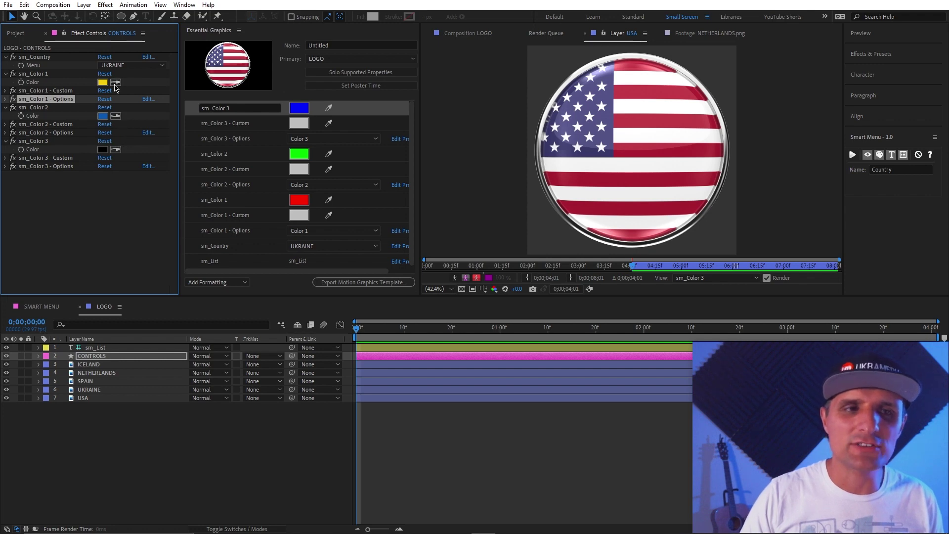
# Set the sm_Country menu on the CONTROLS layer to USA and deselect the layer
pyautogui.click(119, 65)
pyautogui.click(133, 130)
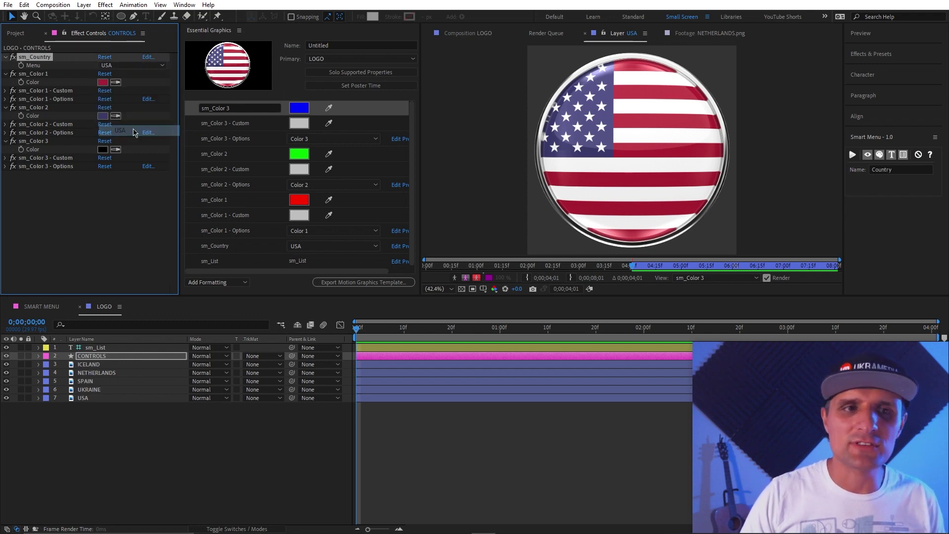
pyautogui.click(224, 437)
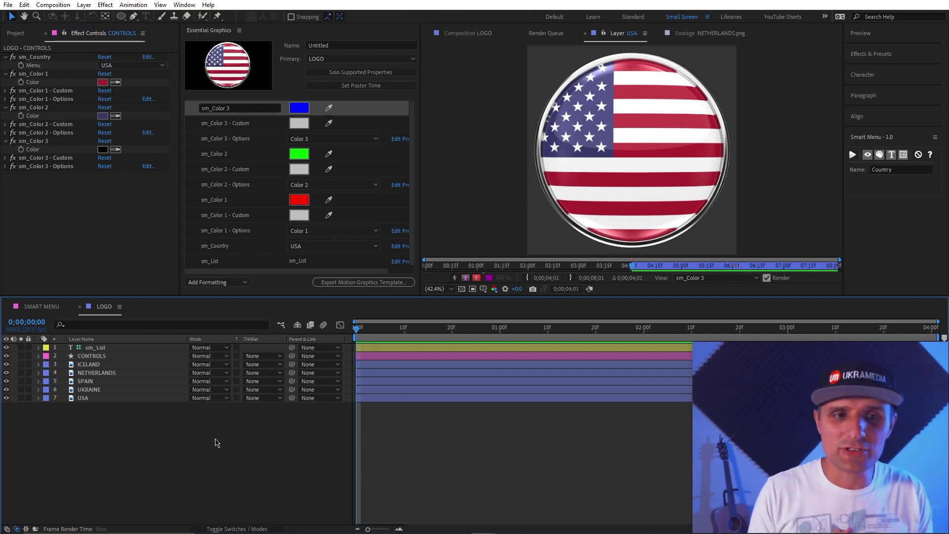
# Open the SMART MENU composition and close the Essential Graphics panel
pyautogui.click(42, 306)
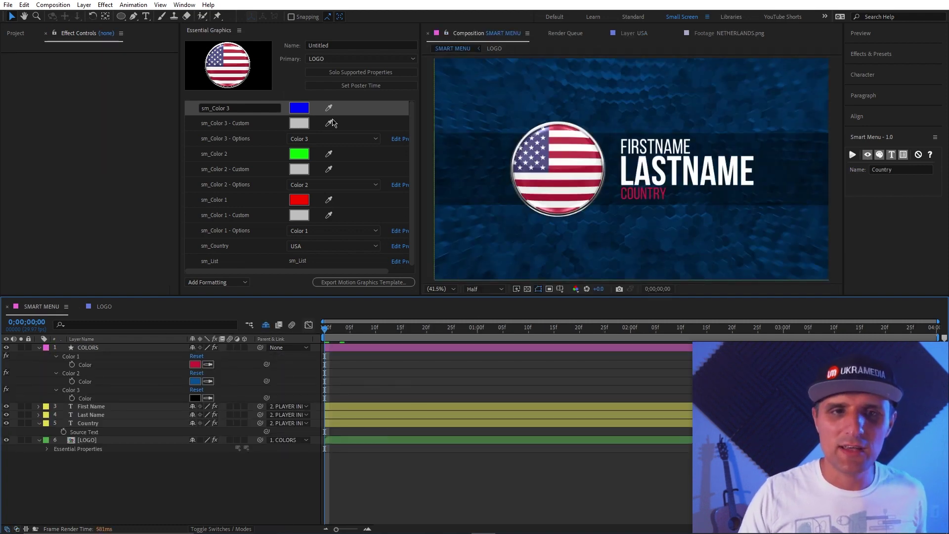
pyautogui.rightClick(228, 32)
pyautogui.click(249, 38)
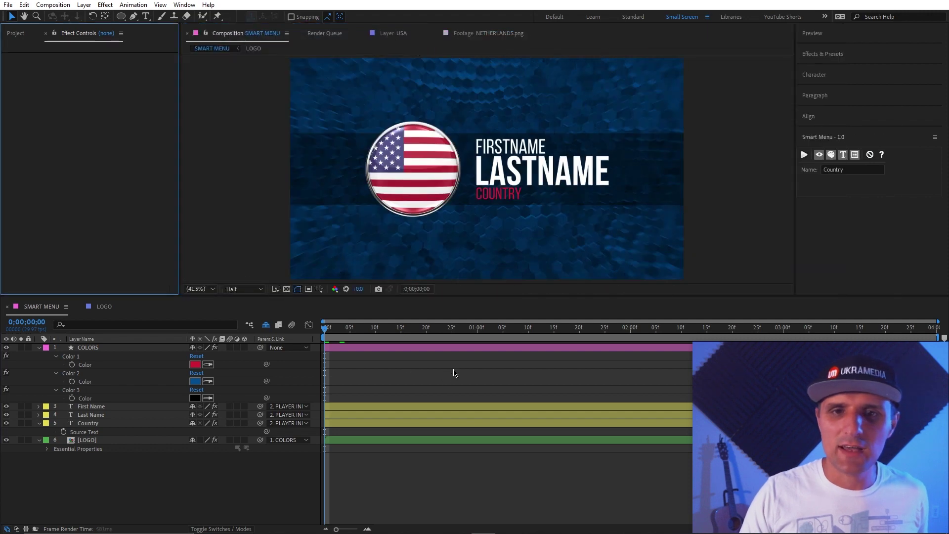
# Preview the SMART MENU composition's playback and move the playhead to 0;00;00;19
pyautogui.press('space')
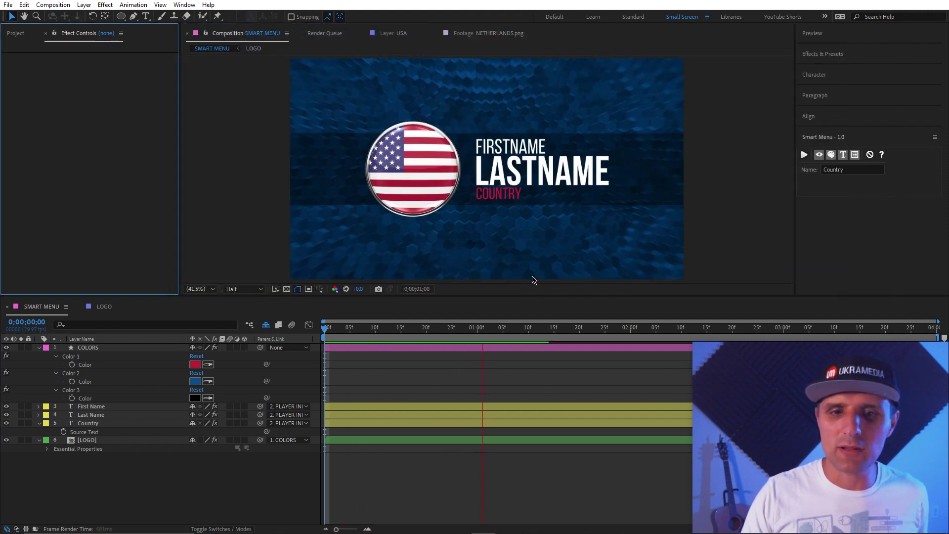
pyautogui.press('space')
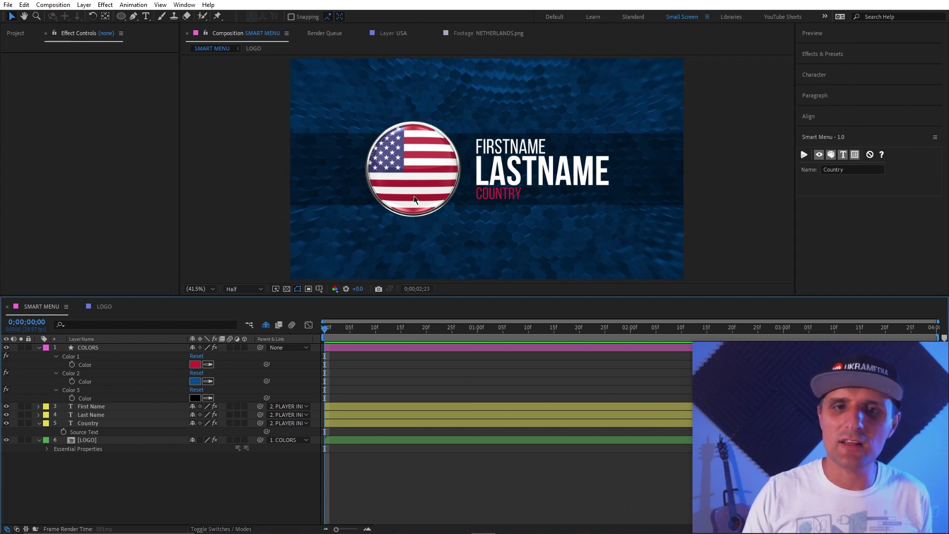
pyautogui.press('space')
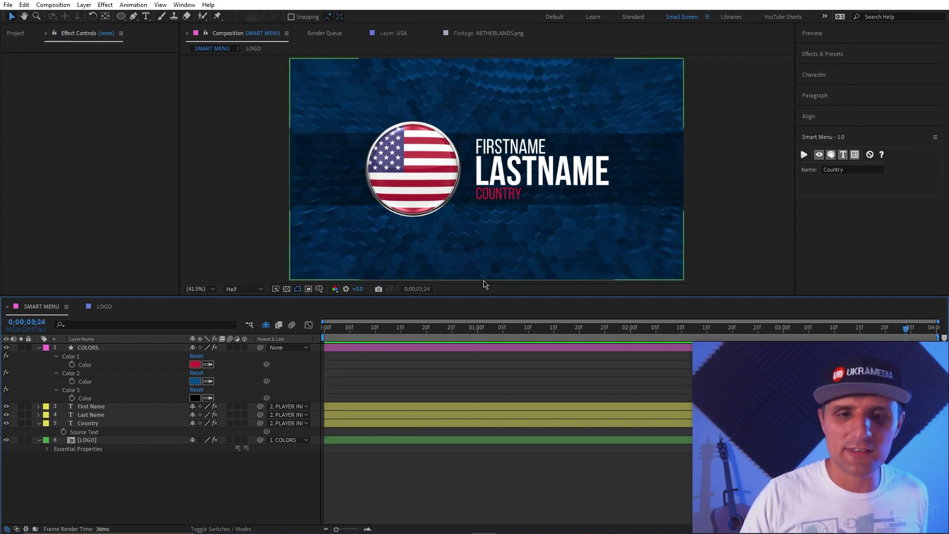
pyautogui.click(421, 327)
# Try a longer string of random letters as the LASTNAME text to test the layout, and undo it
pyautogui.doubleClick(549, 188)
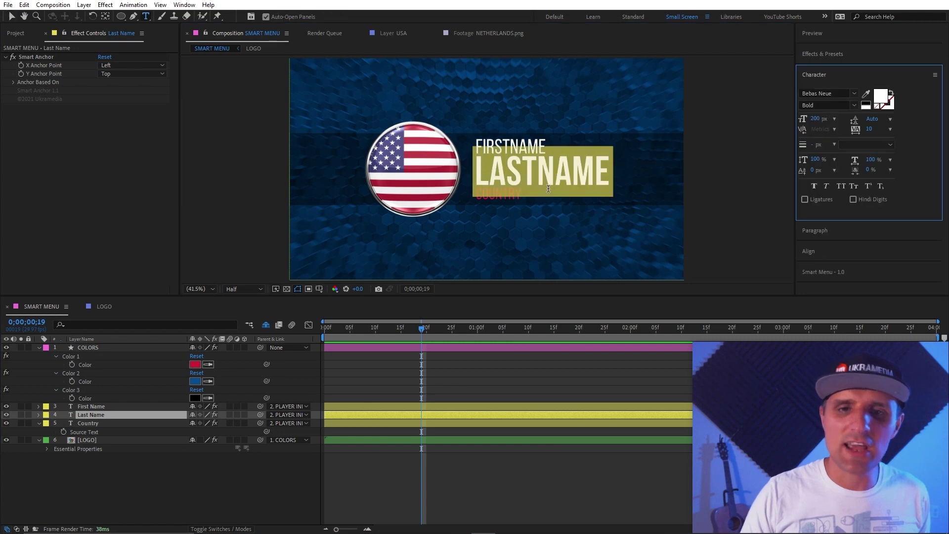
pyautogui.write('ASDFSADFASDFASDF')
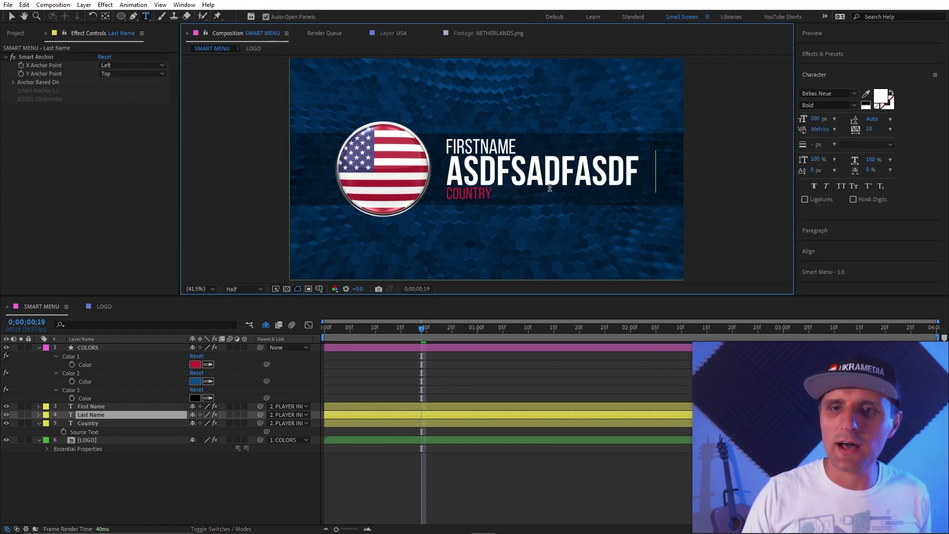
pyautogui.click(356, 365)
pyautogui.hotkey('ctrl', 'z')
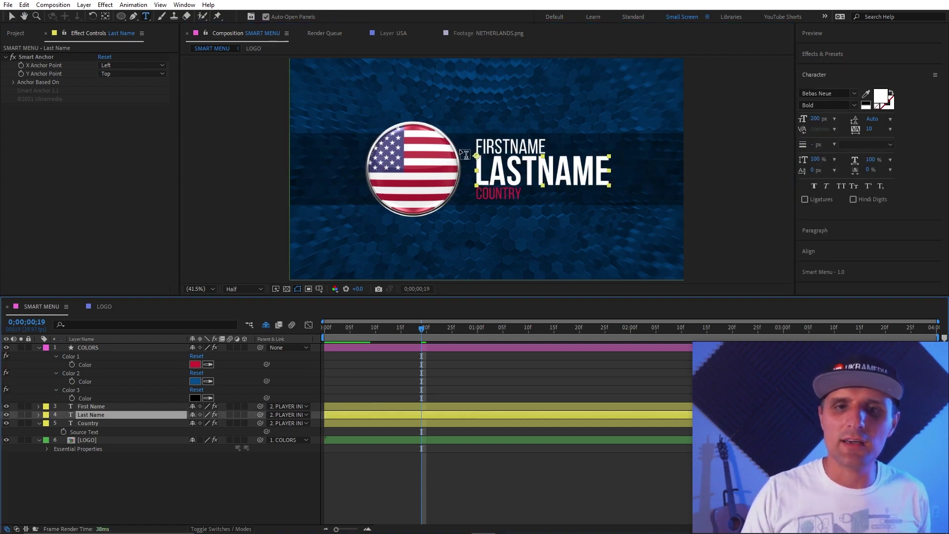
# Try a long string of random letters as the FIRSTNAME text to test the layout, and undo it
pyautogui.doubleClick(517, 149)
pyautogui.click(334, 368)
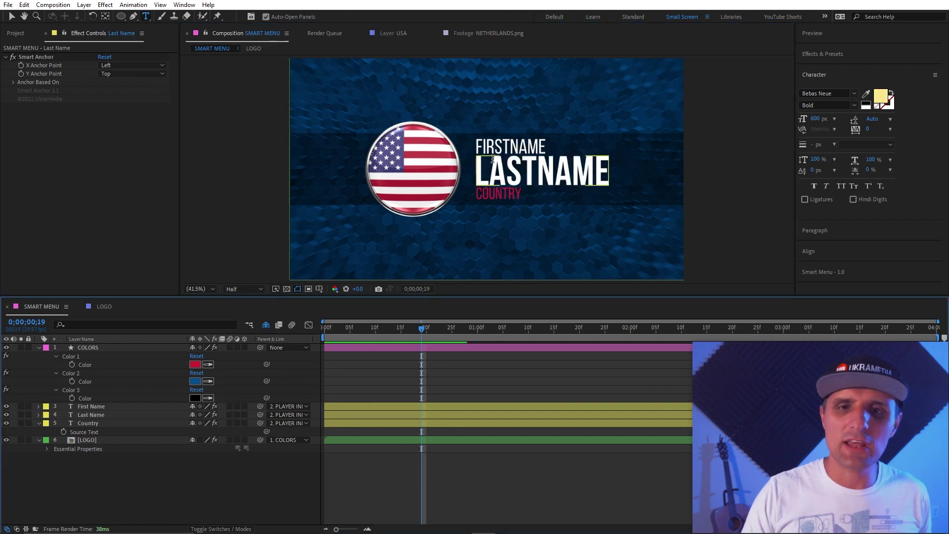
pyautogui.doubleClick(515, 147)
pyautogui.write('ASDFASDFASDFASDFASDFASDFAS')
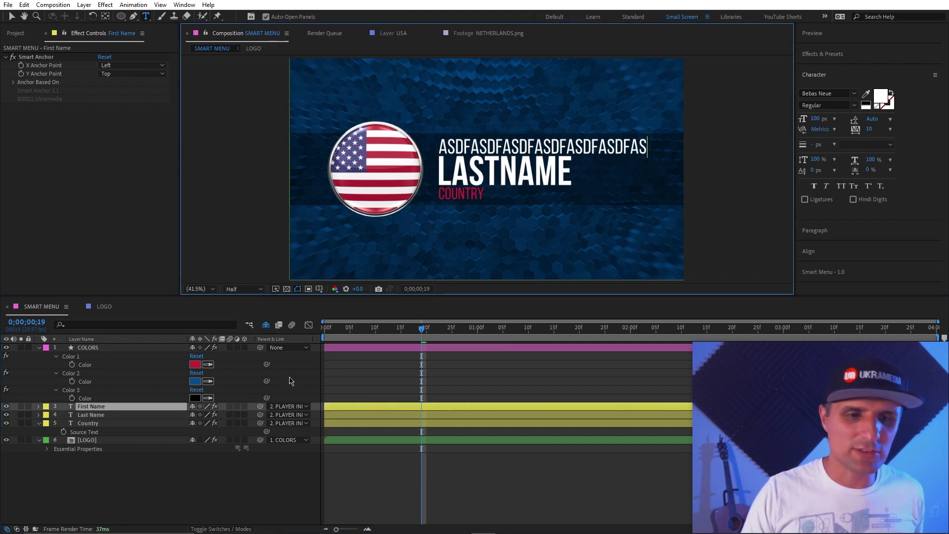
pyautogui.click(291, 381)
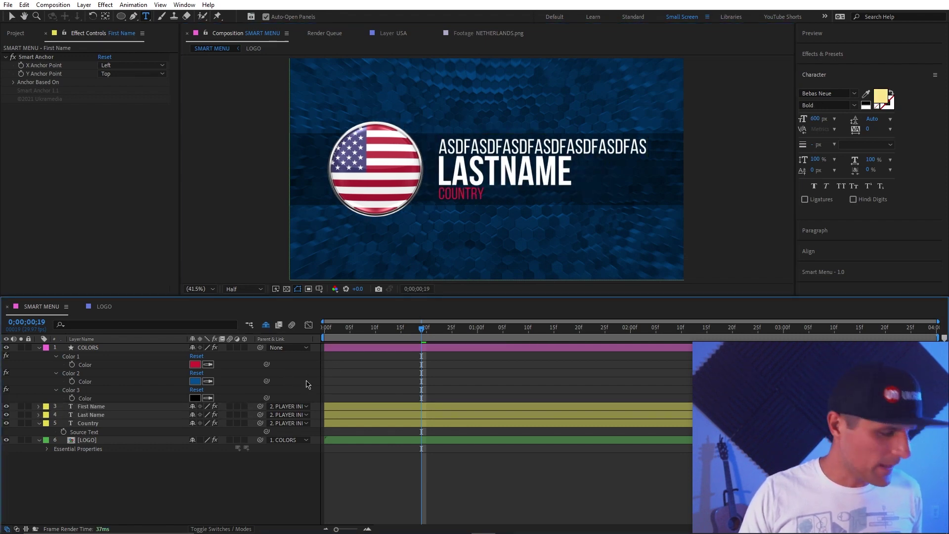
pyautogui.hotkey('ctrl', 'z')
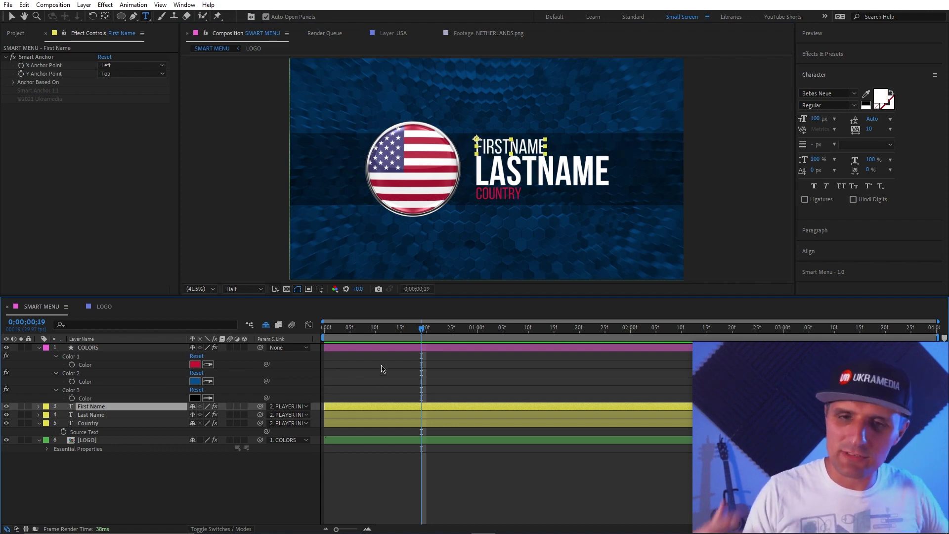
# Select the LOGO layer in SMART MENU and expand its Essential Properties
pyautogui.click(106, 440)
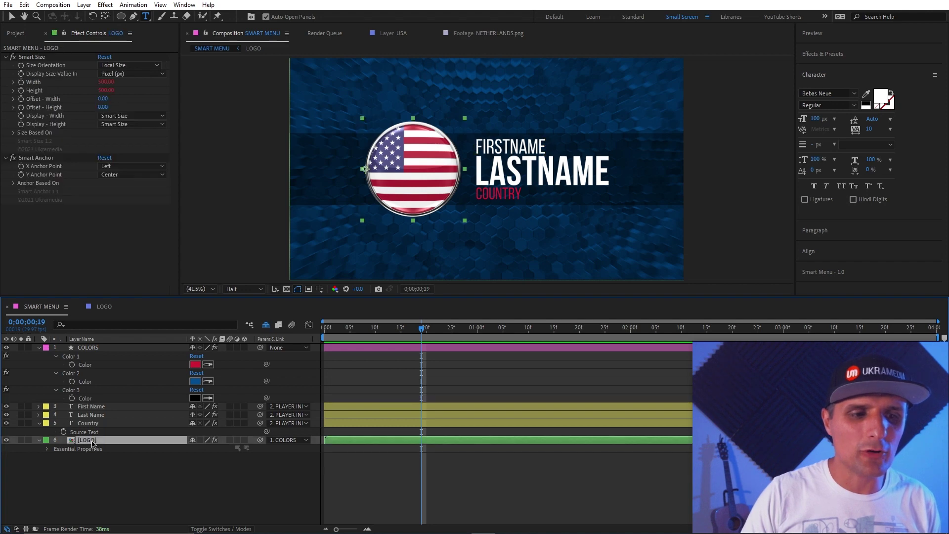
pyautogui.click(103, 307)
pyautogui.click(41, 307)
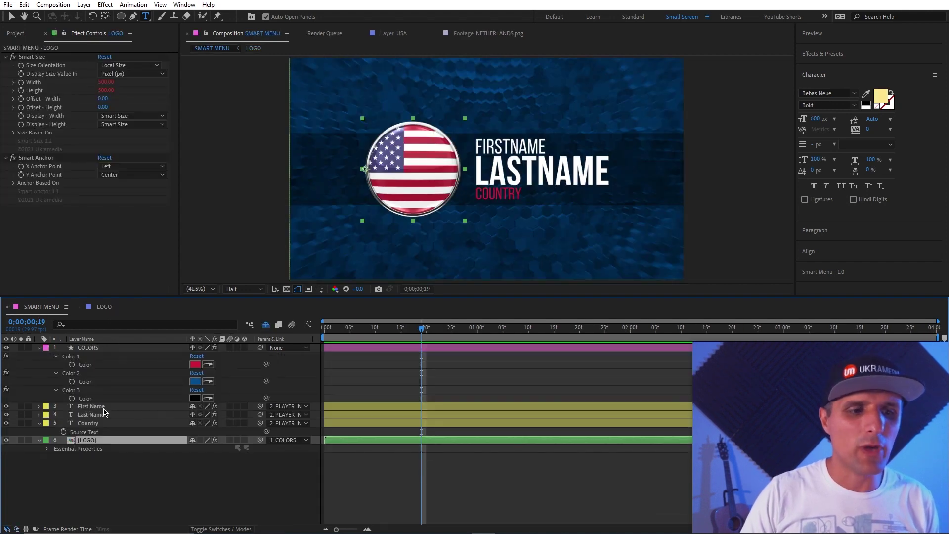
pyautogui.click(47, 449)
pyautogui.scroll(-1, 99, 445)
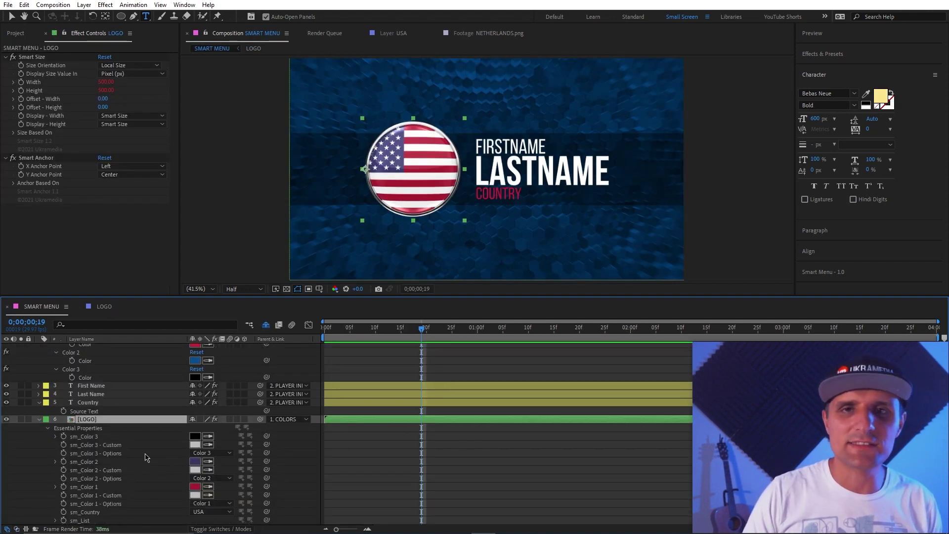
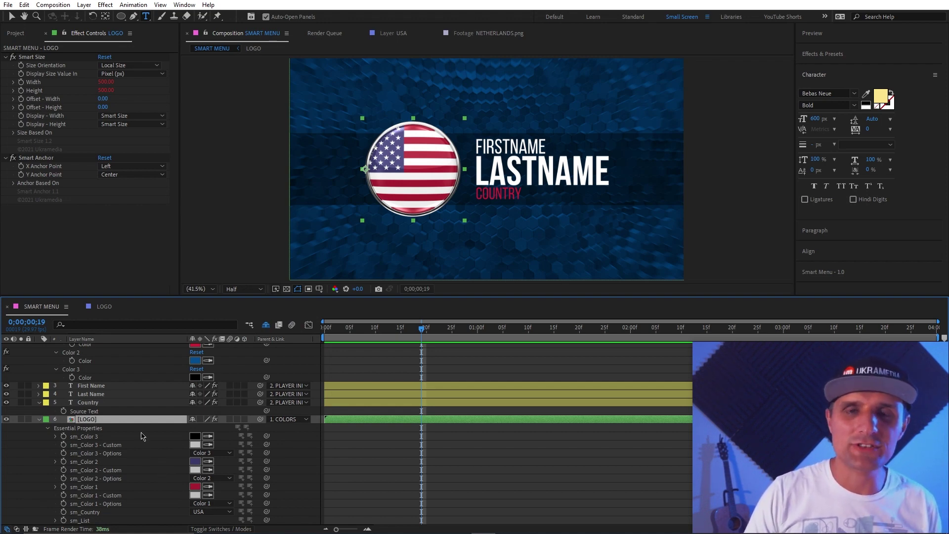
# Review the effects on the CONTROLS layer in the LOGO composition and return to SMART MENU
pyautogui.click(104, 306)
pyautogui.click(94, 347)
pyautogui.click(91, 356)
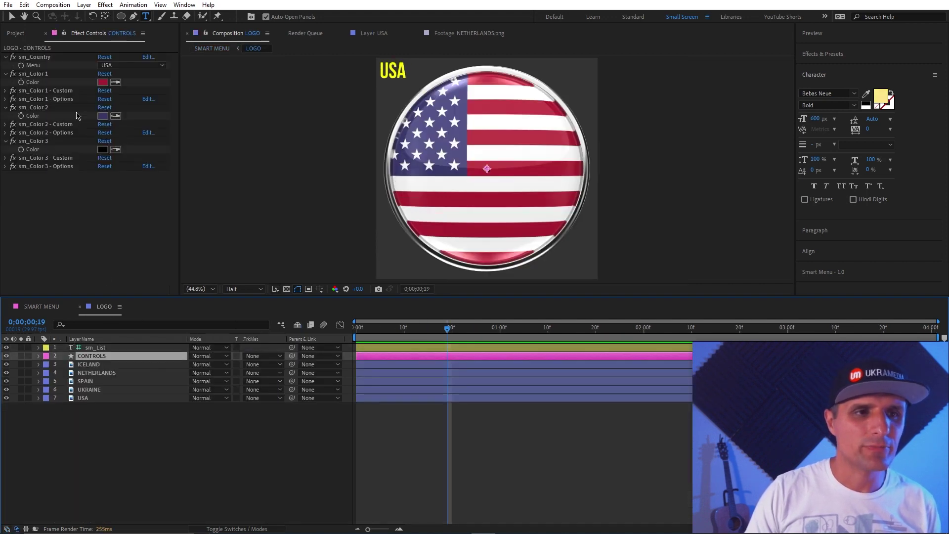
pyautogui.click(44, 307)
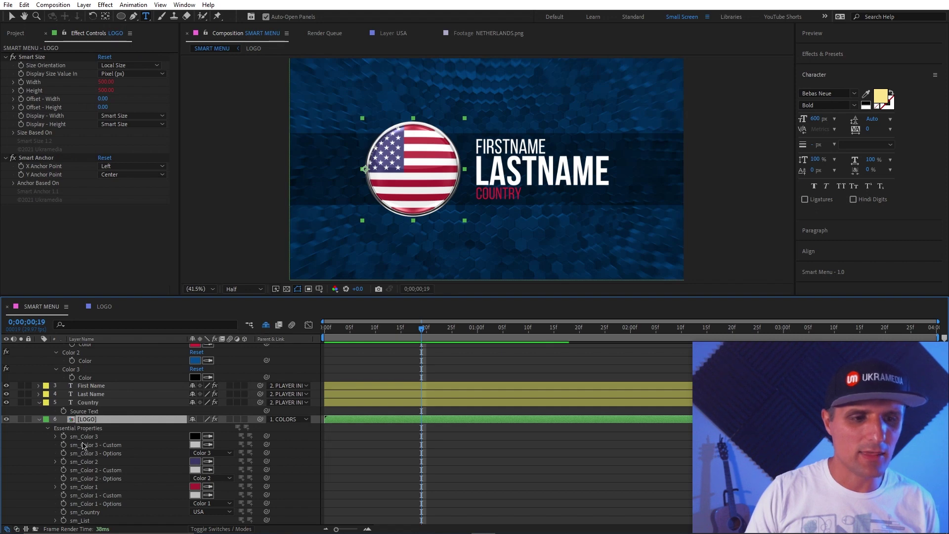
# Link Color 1, Color 2 and Color 3 on the COLORS layer to LOGO's sm_Color 1, sm_Color 2 and sm_Color 3 essential properties
pyautogui.scroll(1, 134, 450)
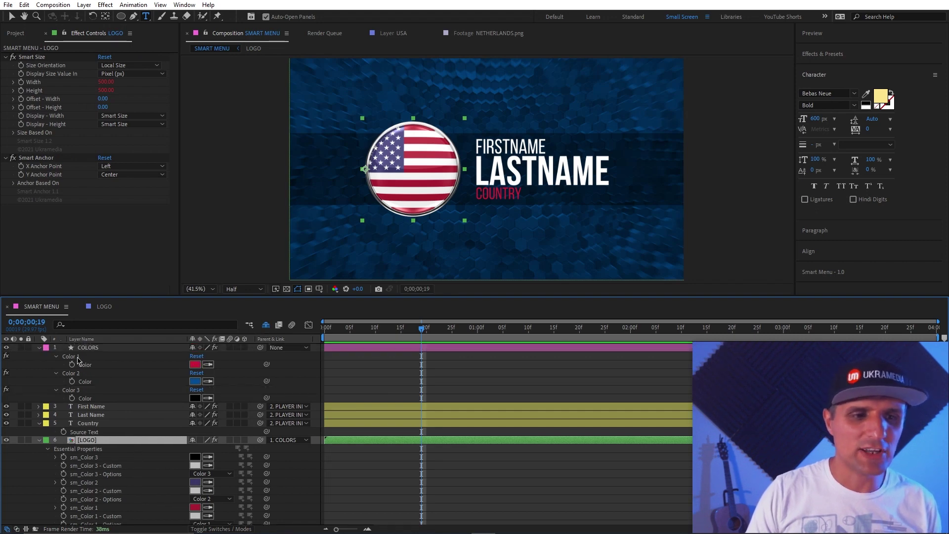
pyautogui.click(97, 348)
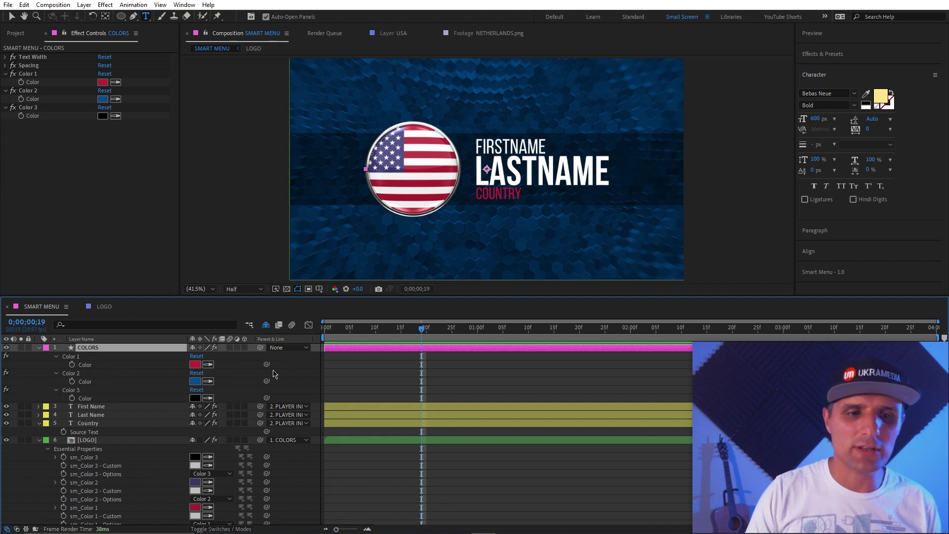
pyautogui.moveTo(267, 365); pyautogui.dragTo(166, 506)
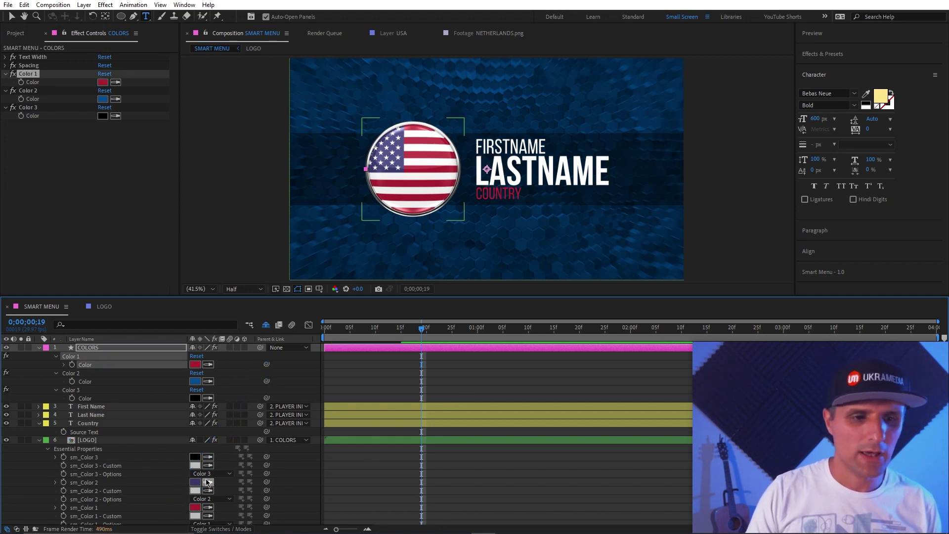
pyautogui.click(91, 382)
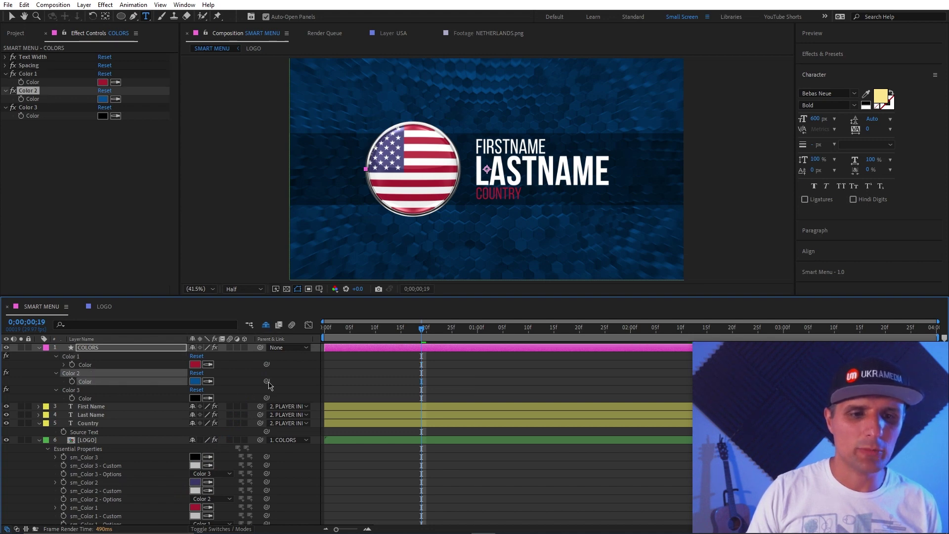
pyautogui.moveTo(267, 382); pyautogui.dragTo(148, 488)
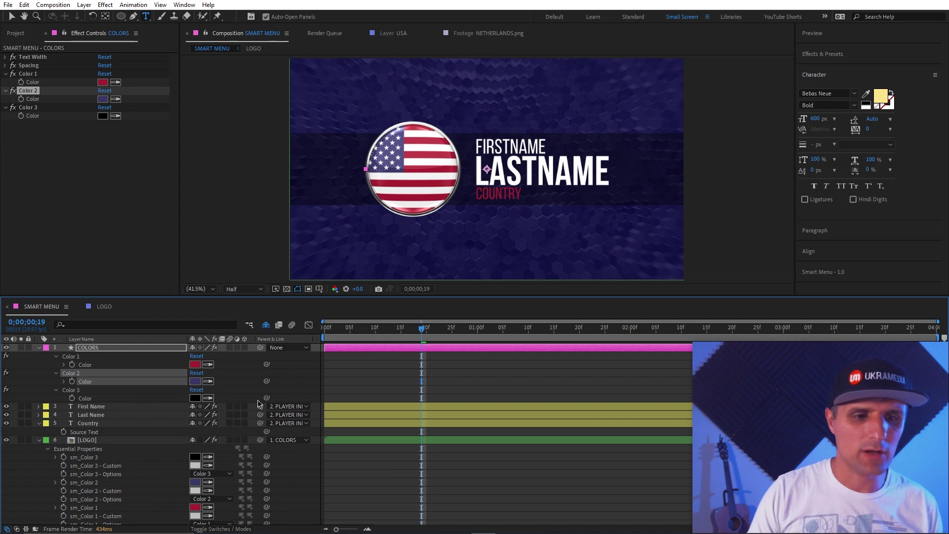
pyautogui.moveTo(267, 398); pyautogui.dragTo(123, 466)
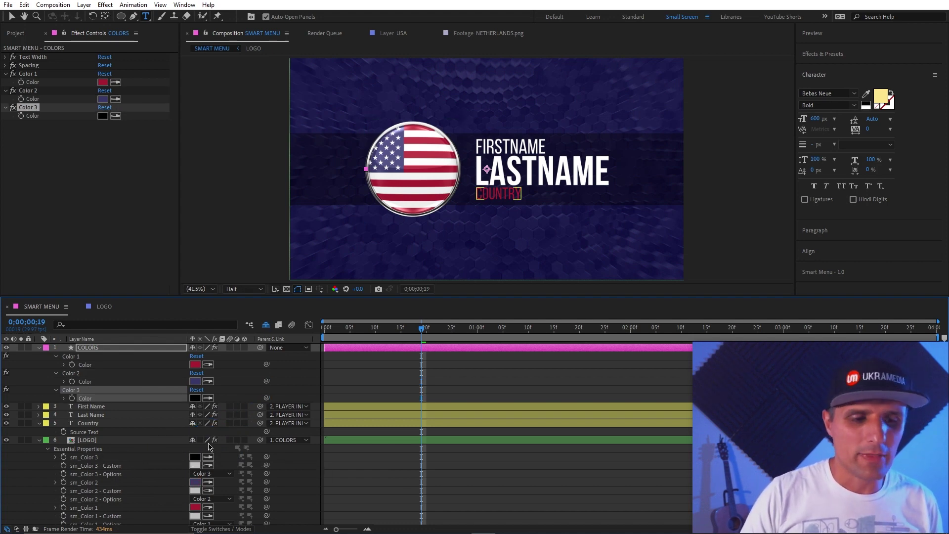
# Switch the LOGO layer's sm_Country essential property to ICELAND and on to UKRAINE to test the color links
pyautogui.scroll(-1, 209, 447)
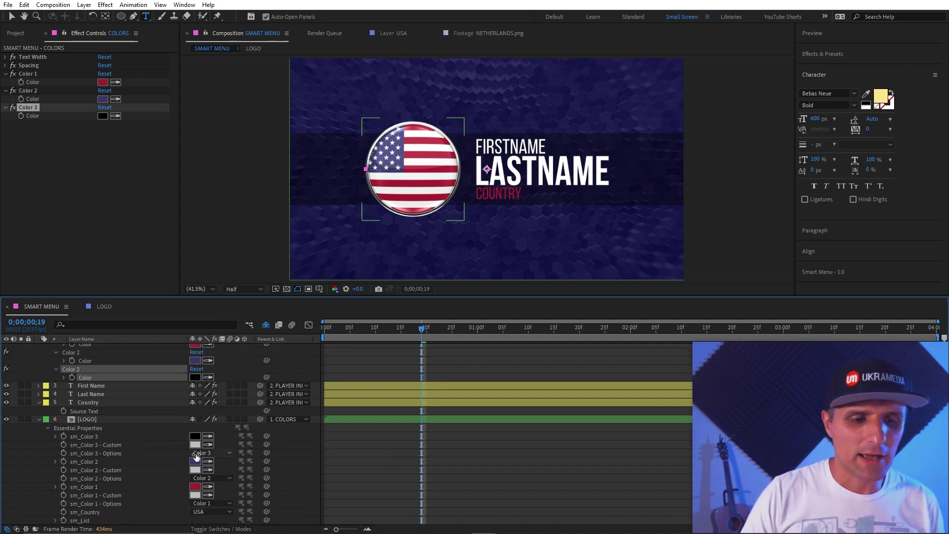
pyautogui.click(199, 512)
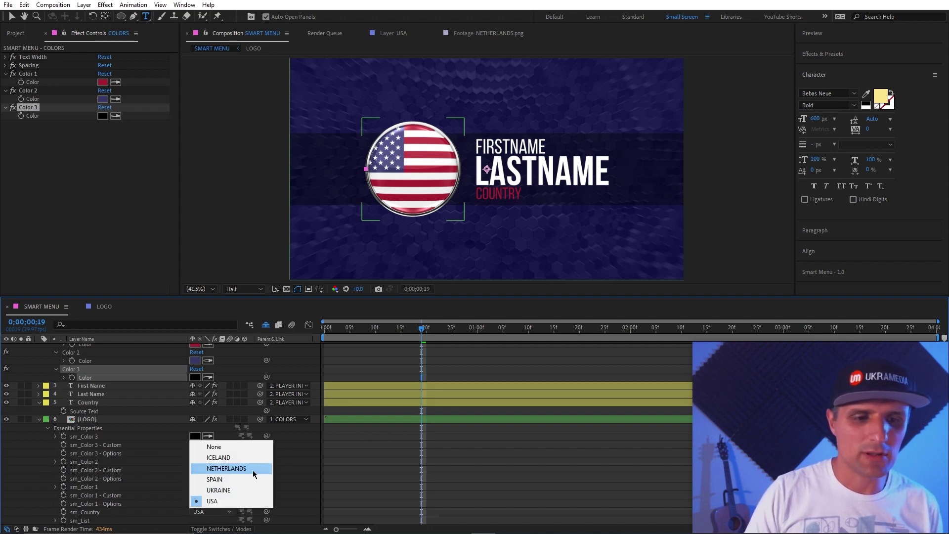
pyautogui.click(245, 458)
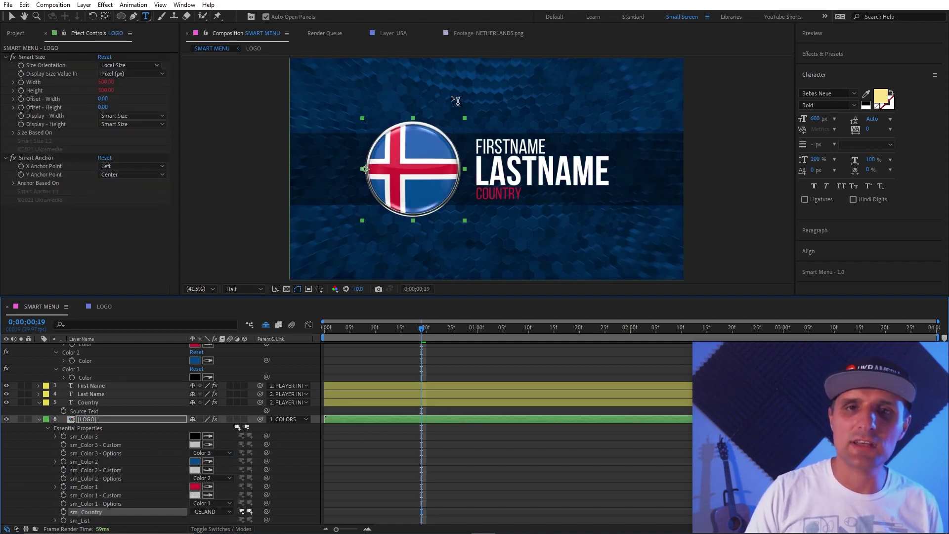
pyautogui.press('v')
pyautogui.click(212, 511)
pyautogui.click(238, 492)
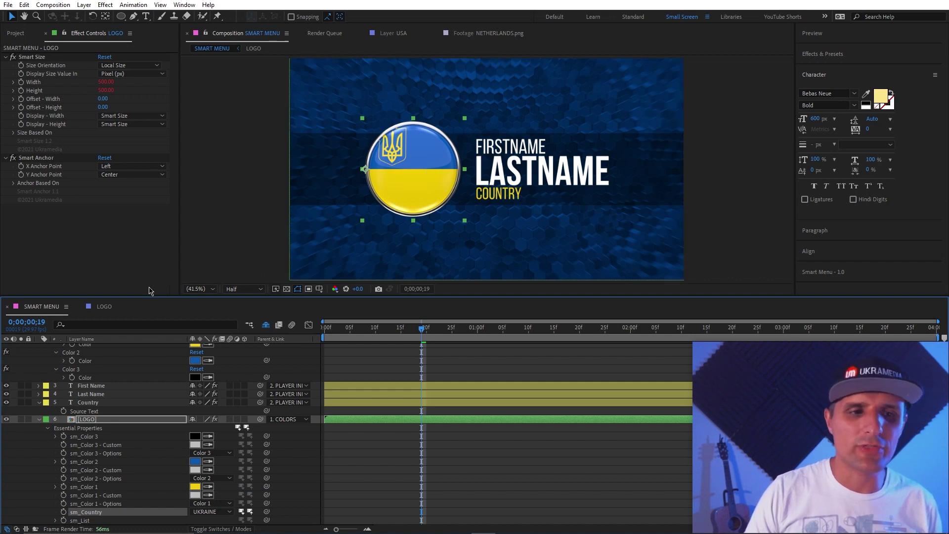
# Check the sm_List text layer in the LOGO composition and return to SMART MENU
pyautogui.click(104, 306)
pyautogui.click(95, 349)
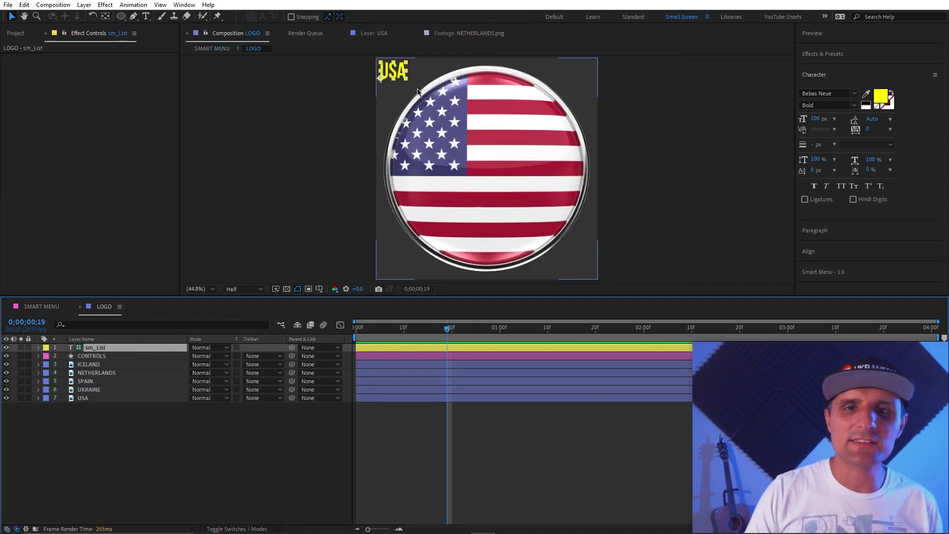
pyautogui.click(39, 307)
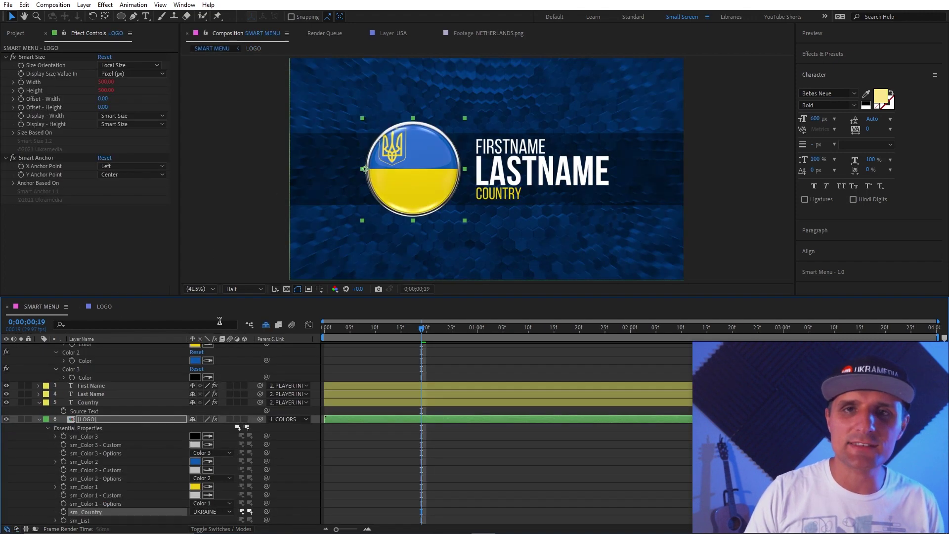
# Link the Country layer's Source Text to the LOGO layer's sm_List essential property
pyautogui.click(78, 521)
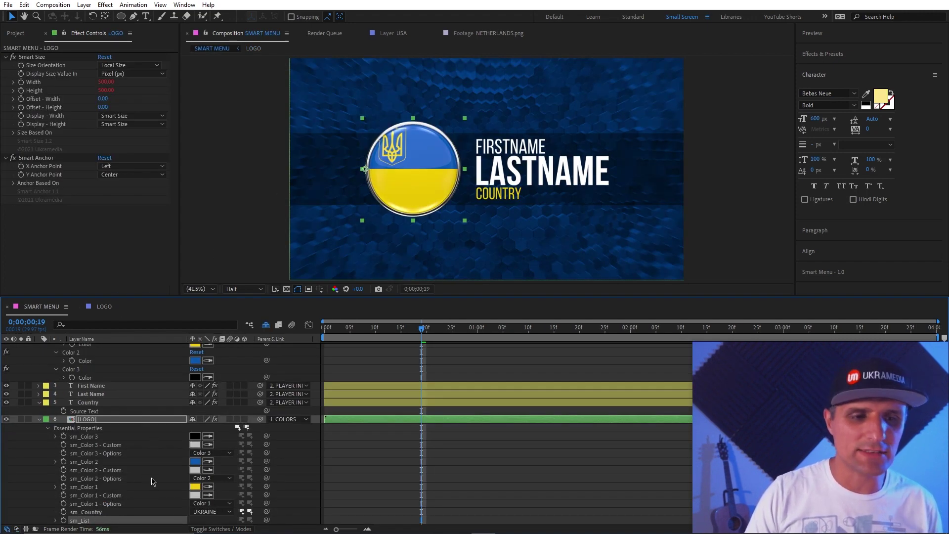
pyautogui.click(88, 403)
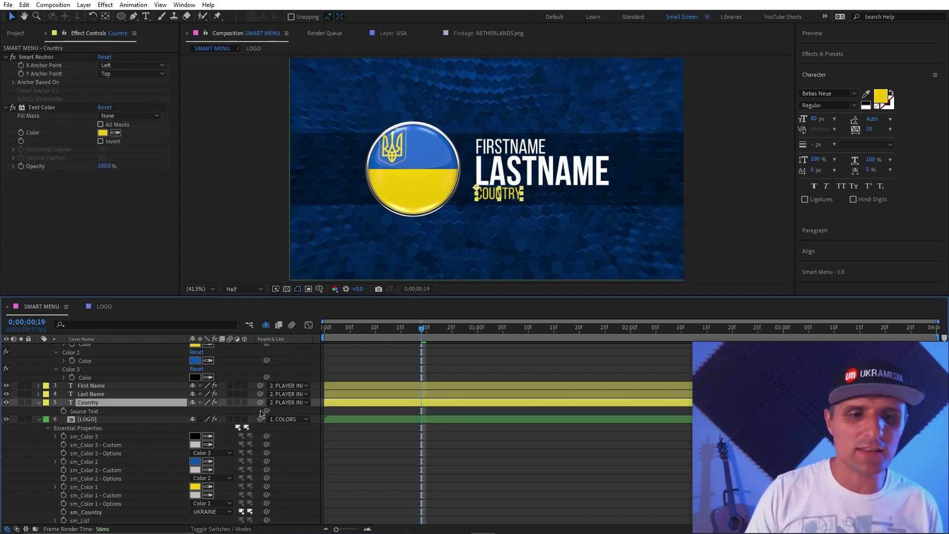
pyautogui.moveTo(266, 411); pyautogui.dragTo(119, 521)
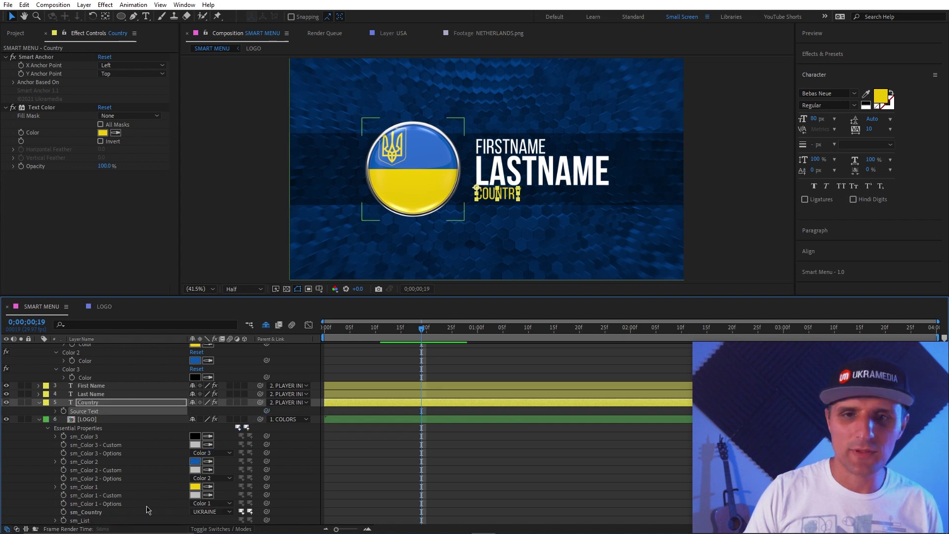
# Switch the LOGO layer's sm_Country essential property to ICELAND and on to NETHERLANDS to test the Country text link
pyautogui.click(445, 259)
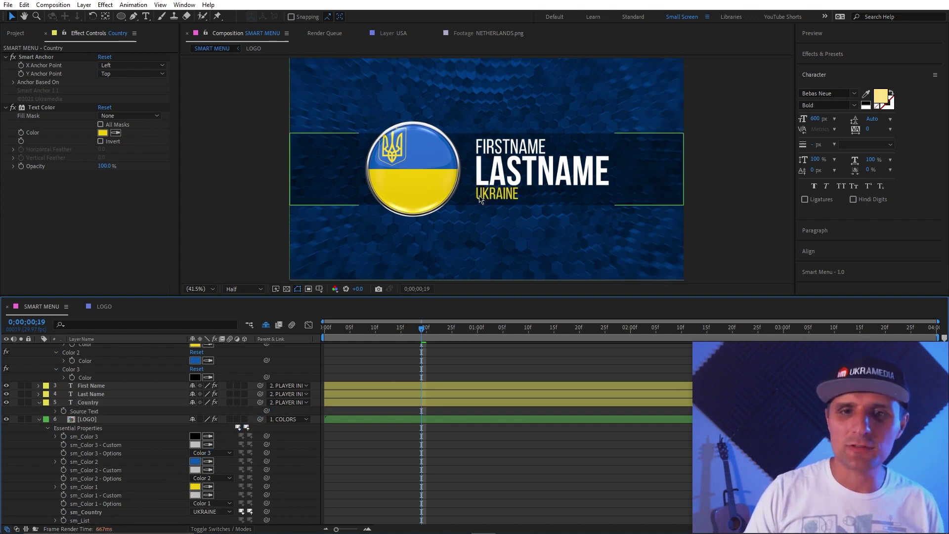
pyautogui.click(414, 165)
pyautogui.click(212, 511)
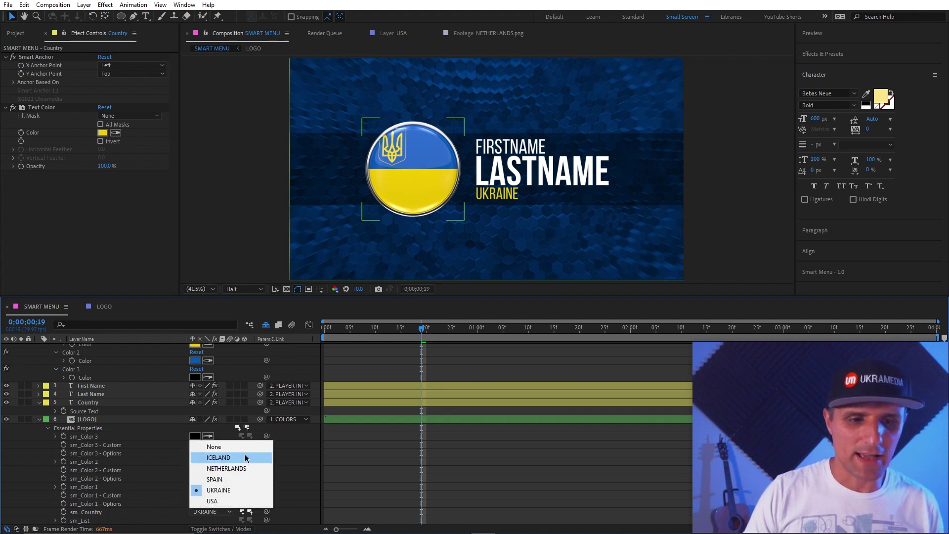
pyautogui.click(243, 455)
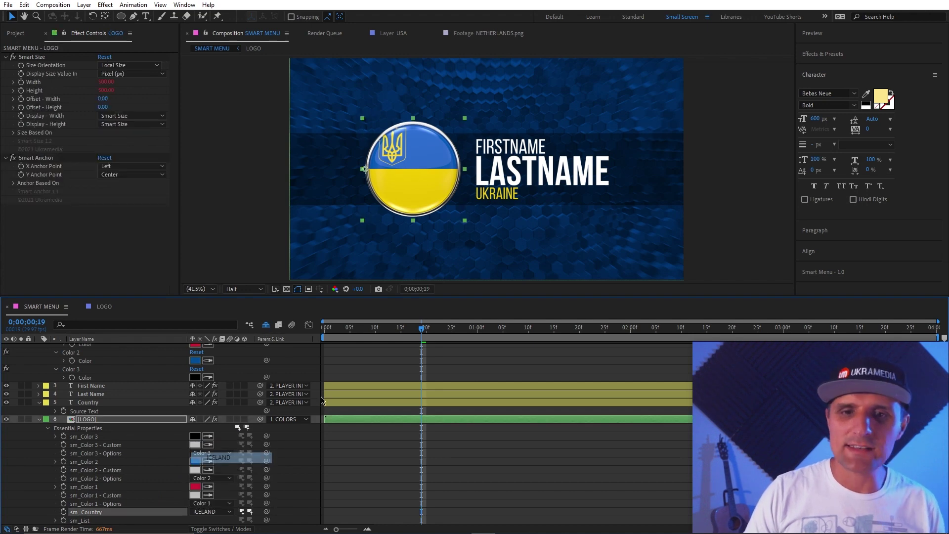
pyautogui.click(212, 512)
pyautogui.click(247, 468)
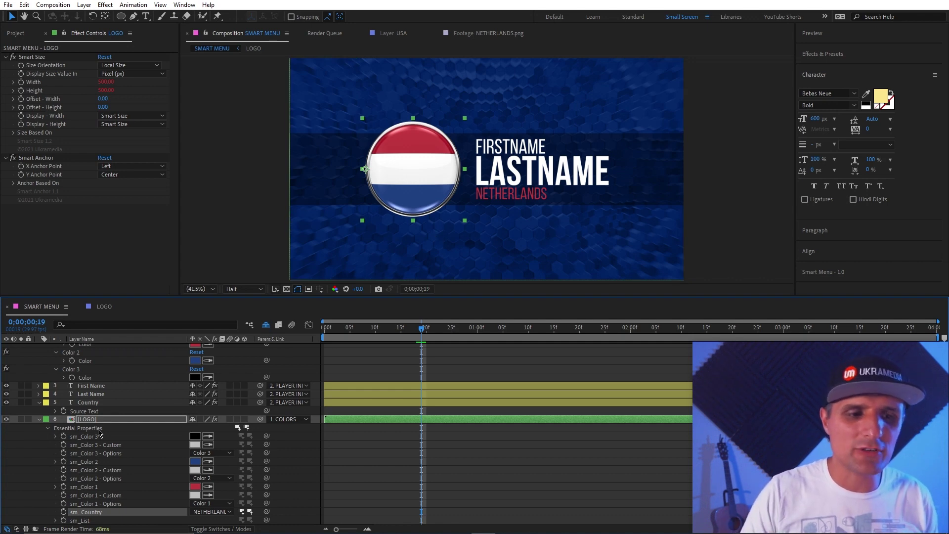
# Open the SMART MENU composition in Essential Graphics and try to add LOGO's sm_Country essential property to it
pyautogui.rightClick(299, 457)
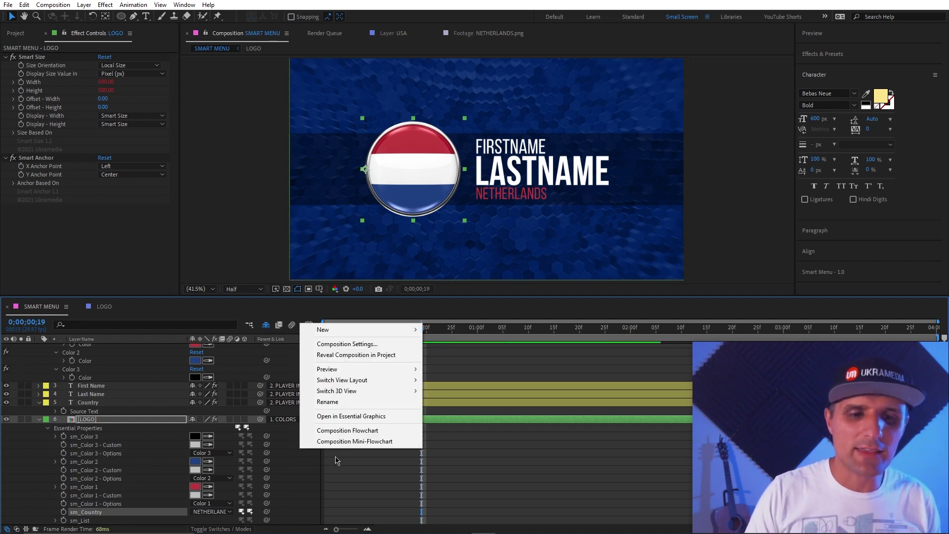
pyautogui.click(364, 415)
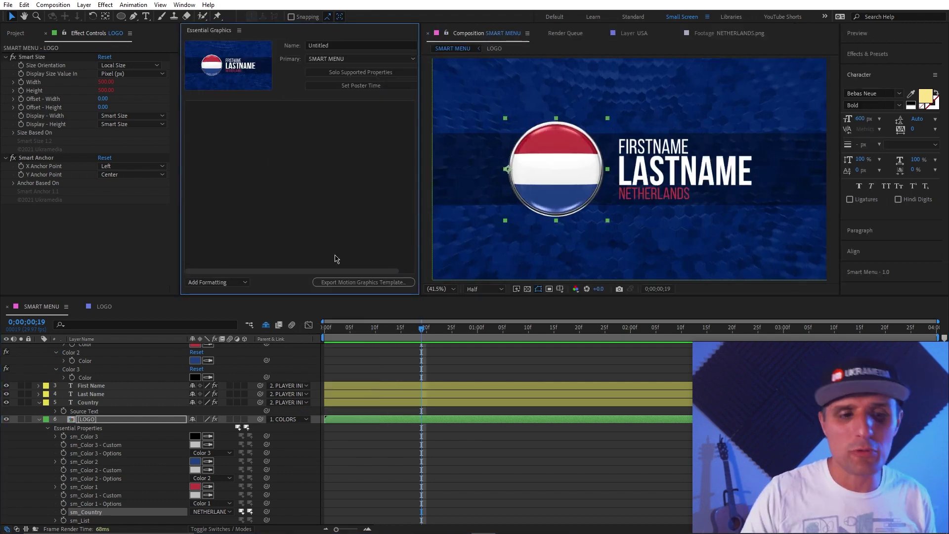
pyautogui.moveTo(123, 515); pyautogui.dragTo(285, 197)
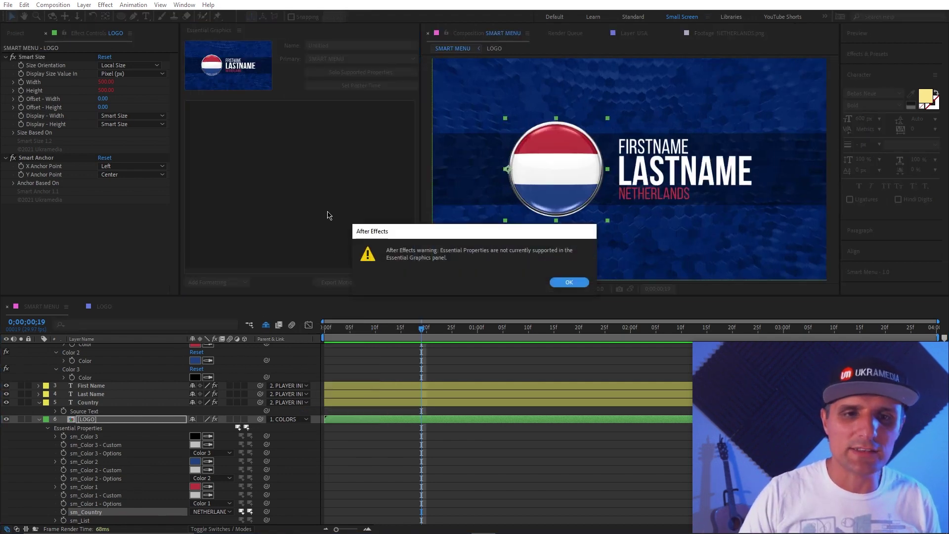
pyautogui.click(569, 282)
# Copy the CONTROLS layer from the LOGO composition and paste it above COLORS in SMART MENU
pyautogui.scroll(2, 421, 388)
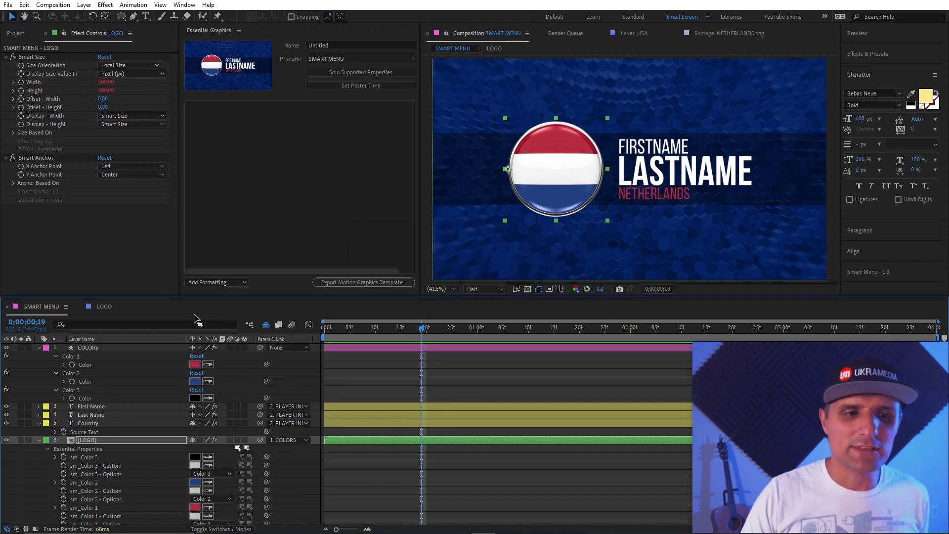
pyautogui.click(105, 307)
pyautogui.click(113, 356)
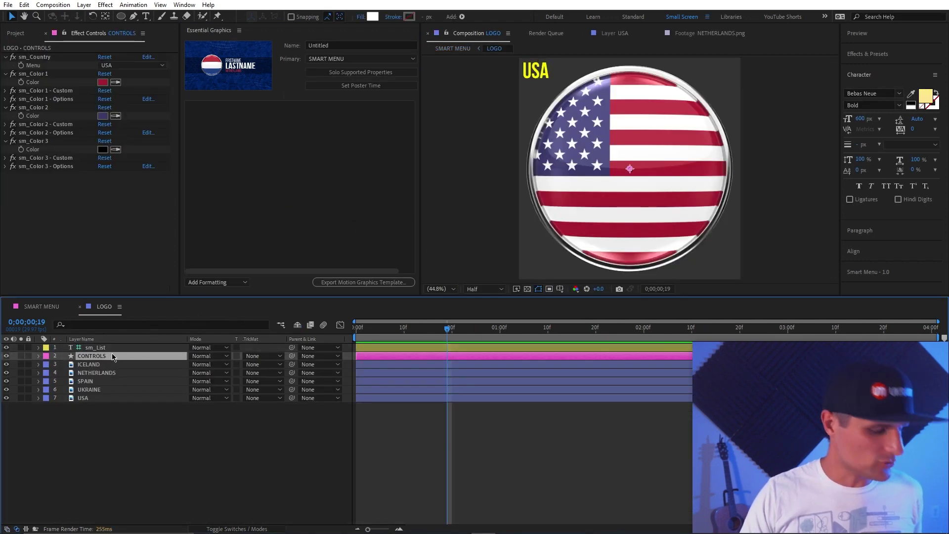
pyautogui.click(42, 306)
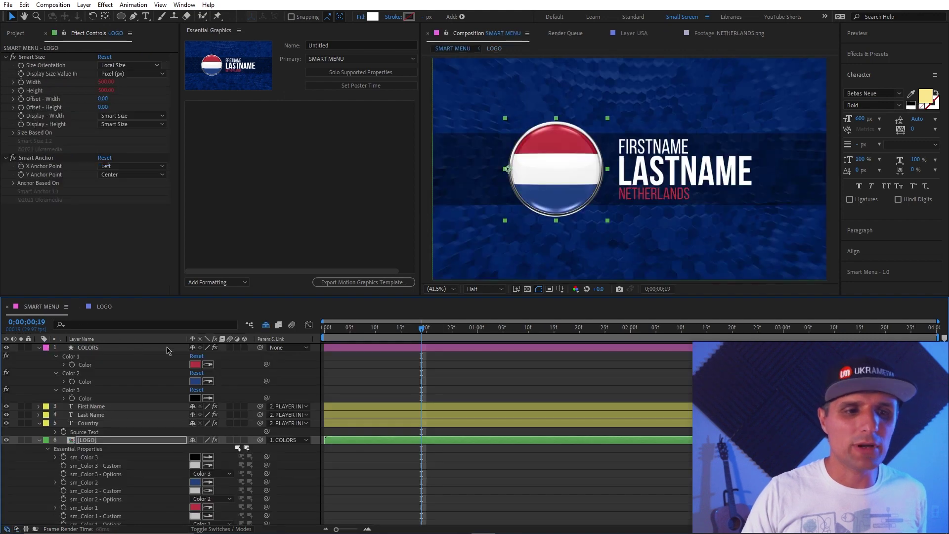
pyautogui.hotkey('ctrl', 'v')
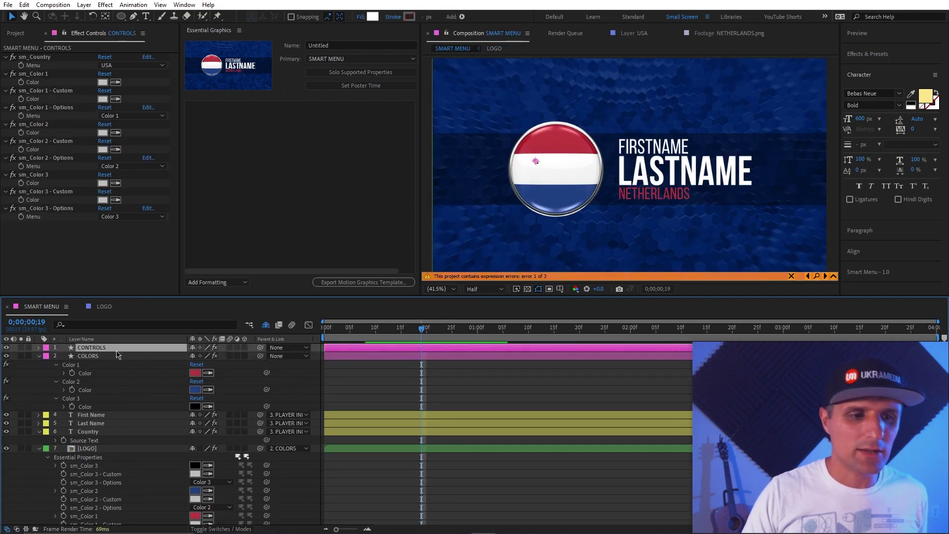
# Delete the effects sm_Color 1 through sm_Color 3 - Options from the pasted CONTROLS layer, keeping only sm_Country
pyautogui.press('e')
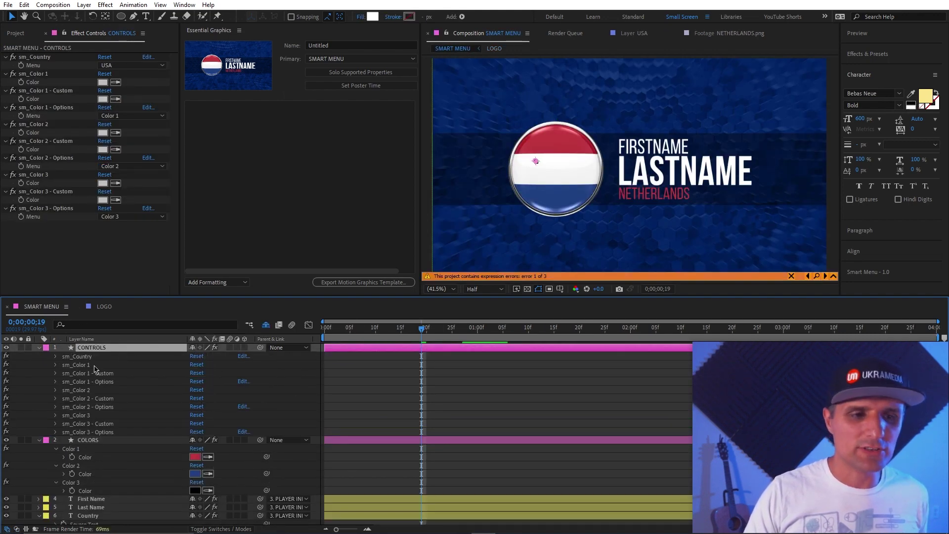
pyautogui.click(94, 367)
pyautogui.keyDown('shift'); pyautogui.click(99, 432); pyautogui.keyUp('shift')
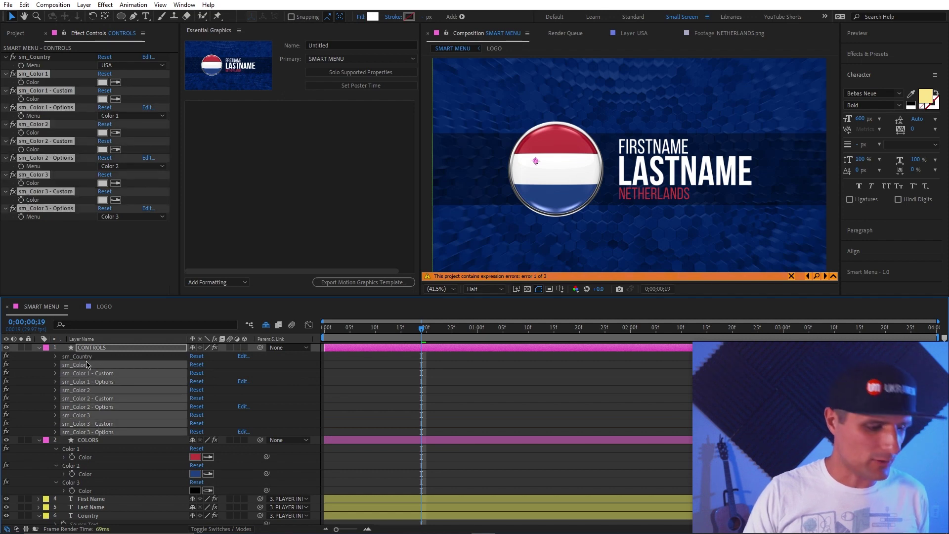
pyautogui.press('Delete')
# Link the LOGO layer's sm_Country essential property to the sm_Country Menu on the CONTROLS layer, and collapse LOGO
pyautogui.click(56, 356)
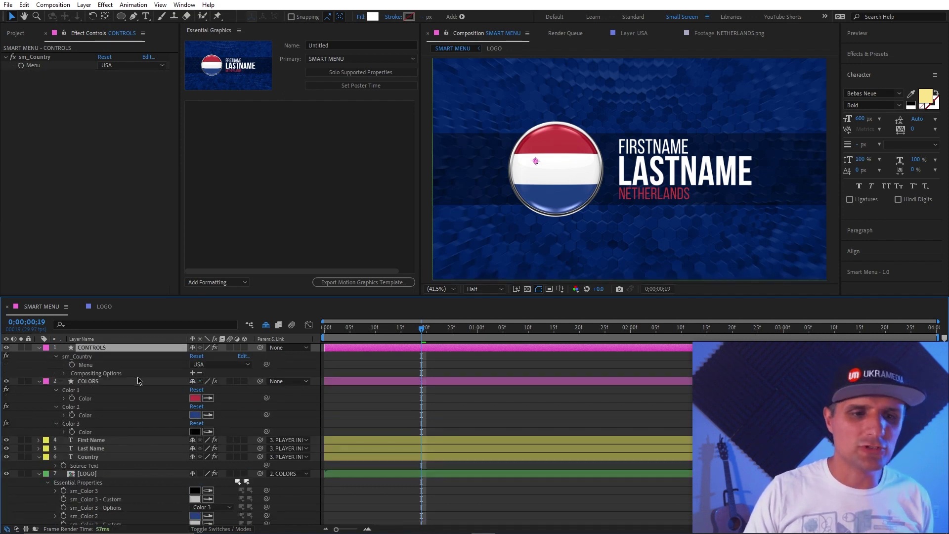
pyautogui.click(166, 369)
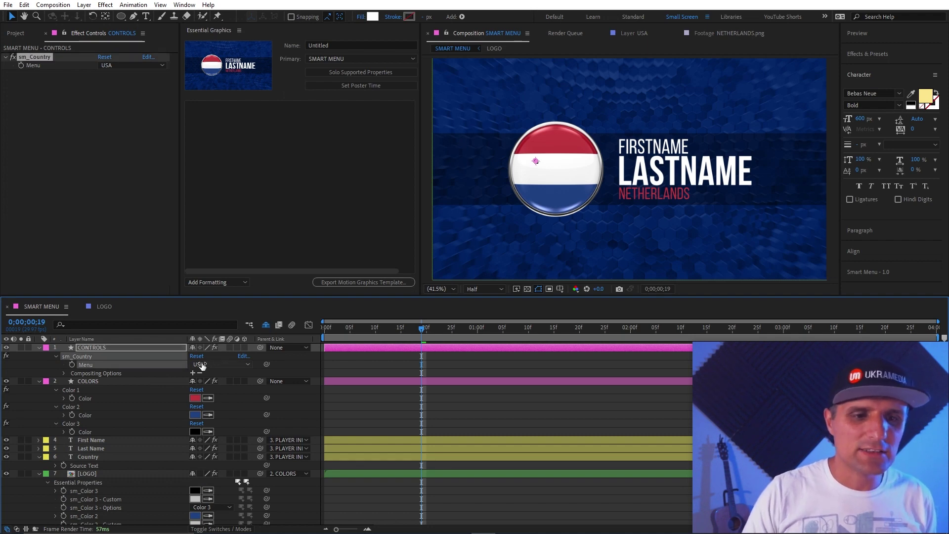
pyautogui.scroll(-1, 277, 376)
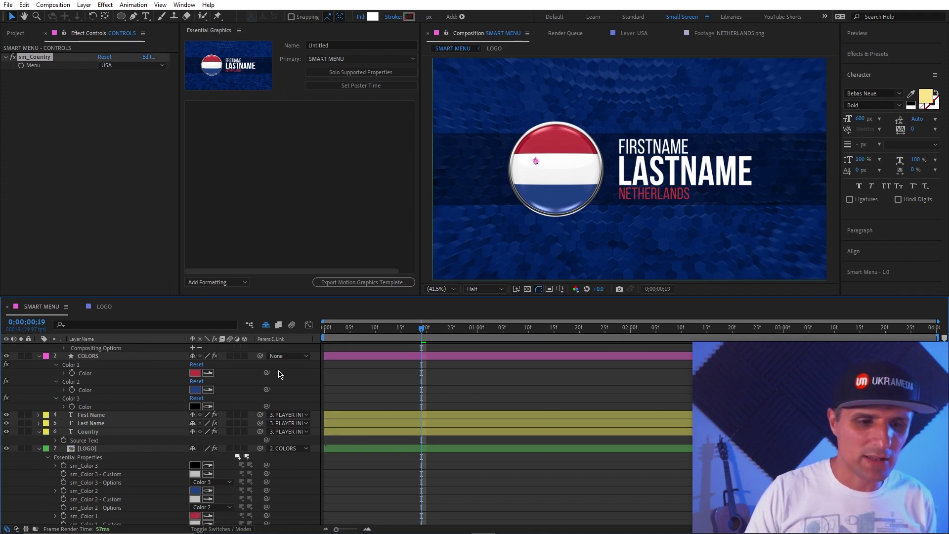
pyautogui.scroll(1, 280, 374)
pyautogui.scroll(-2, 279, 375)
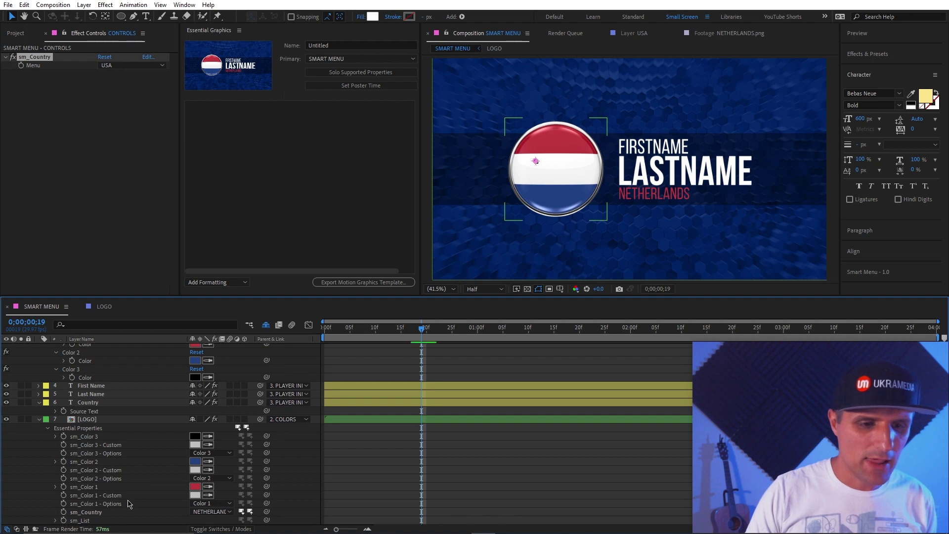
pyautogui.click(116, 512)
pyautogui.moveTo(266, 512); pyautogui.dragTo(135, 364)
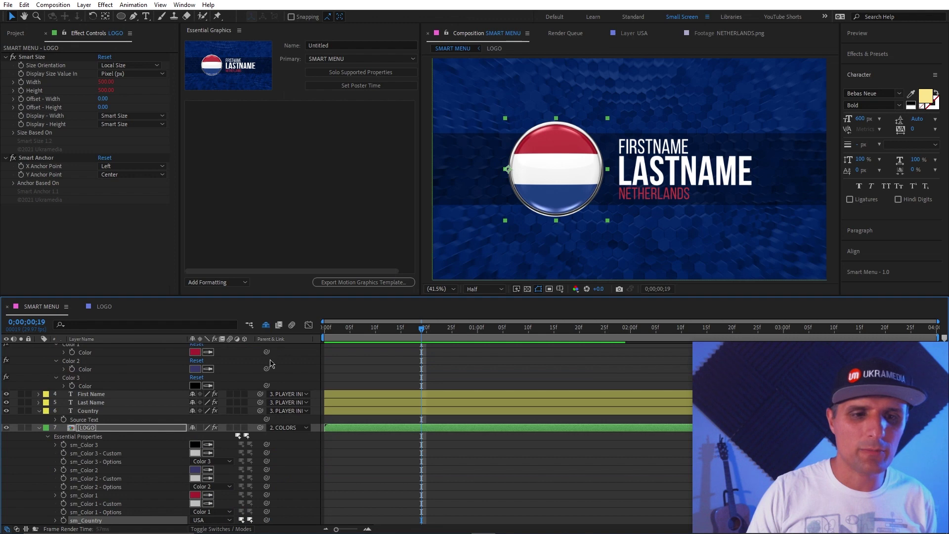
pyautogui.click(39, 428)
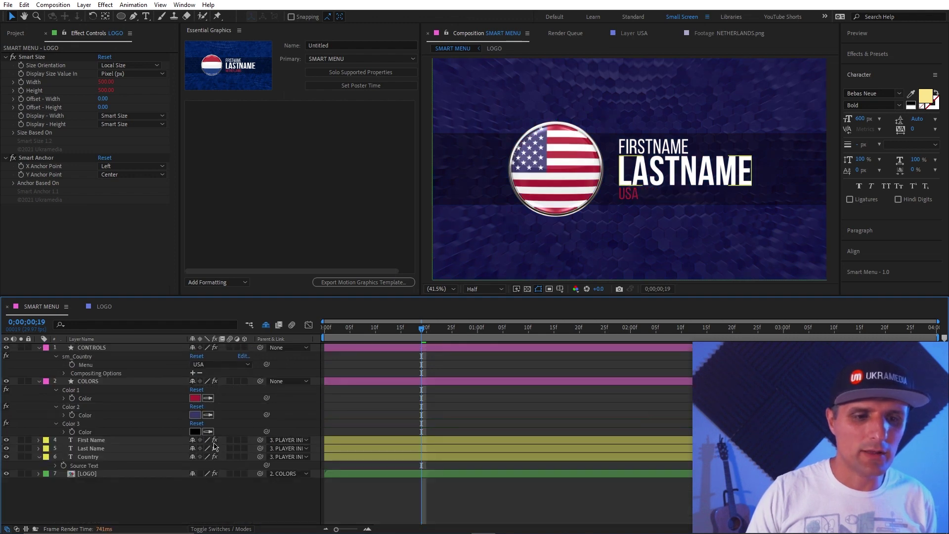
# Test the CONTROLS layer's sm_Country Menu by choosing NETHERLANDS, SPAIN and None, ending on SPAIN
pyautogui.click(238, 365)
pyautogui.click(233, 397)
pyautogui.click(240, 365)
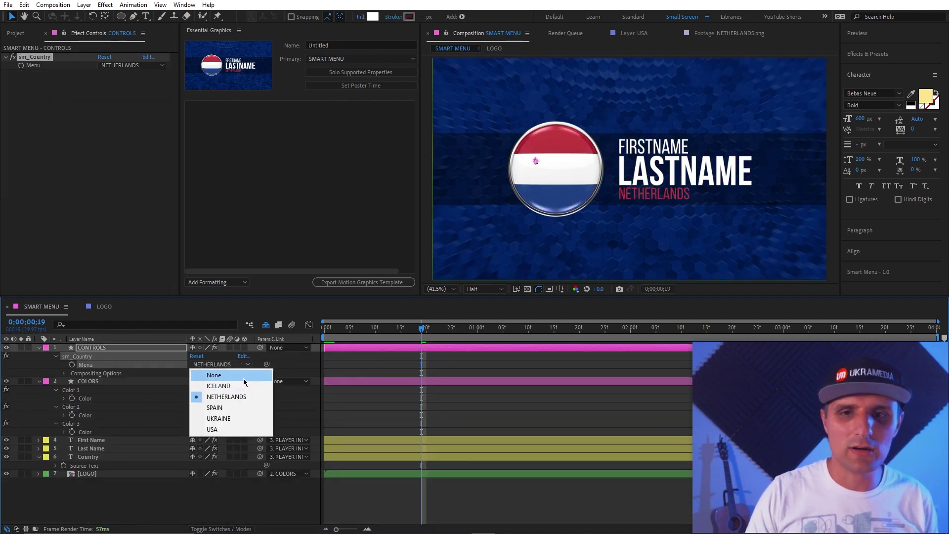
pyautogui.click(242, 411)
pyautogui.click(239, 364)
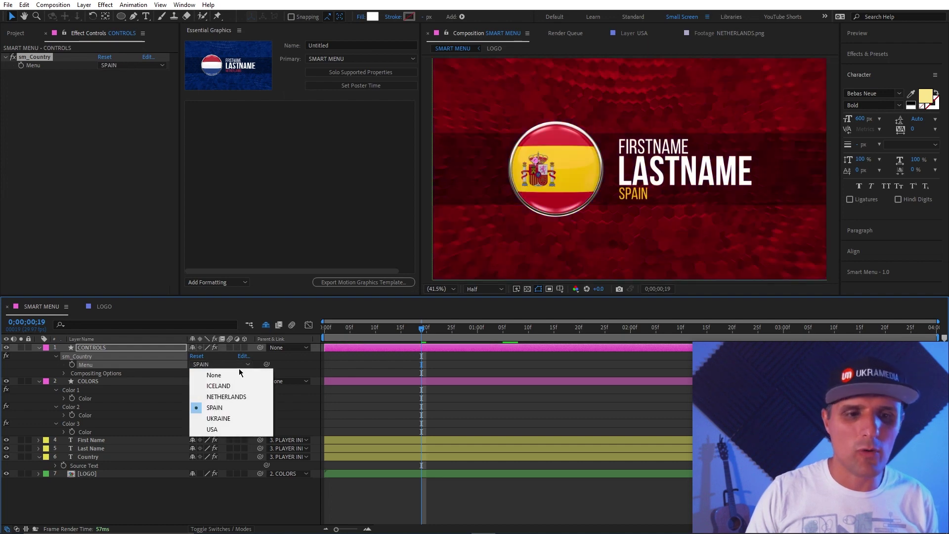
pyautogui.click(264, 375)
pyautogui.click(240, 365)
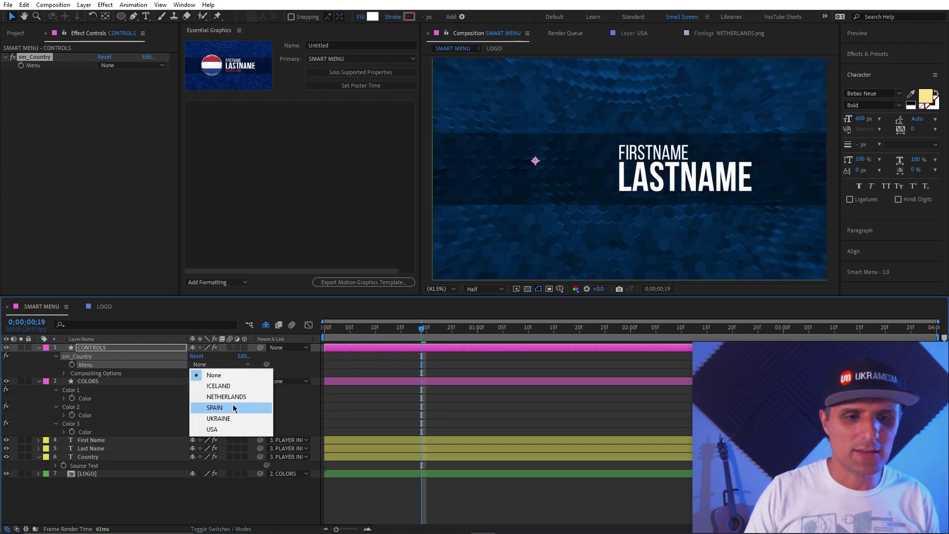
pyautogui.click(238, 411)
pyautogui.click(274, 371)
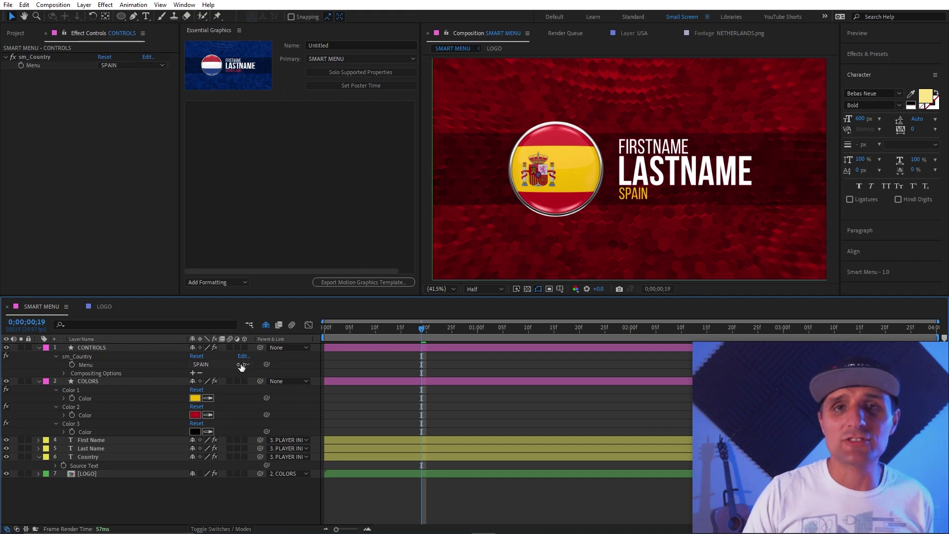
# Add the CONTROLS layer's sm_Country Menu to Essential Graphics and switch it there to UKRAINE and on to ICELAND
pyautogui.moveTo(99, 365); pyautogui.dragTo(322, 141)
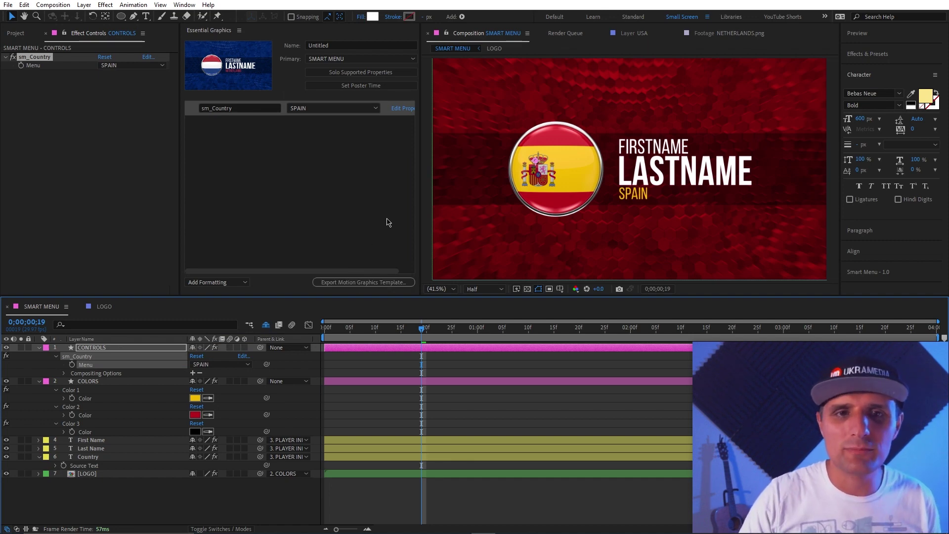
pyautogui.click(356, 108)
pyautogui.click(342, 163)
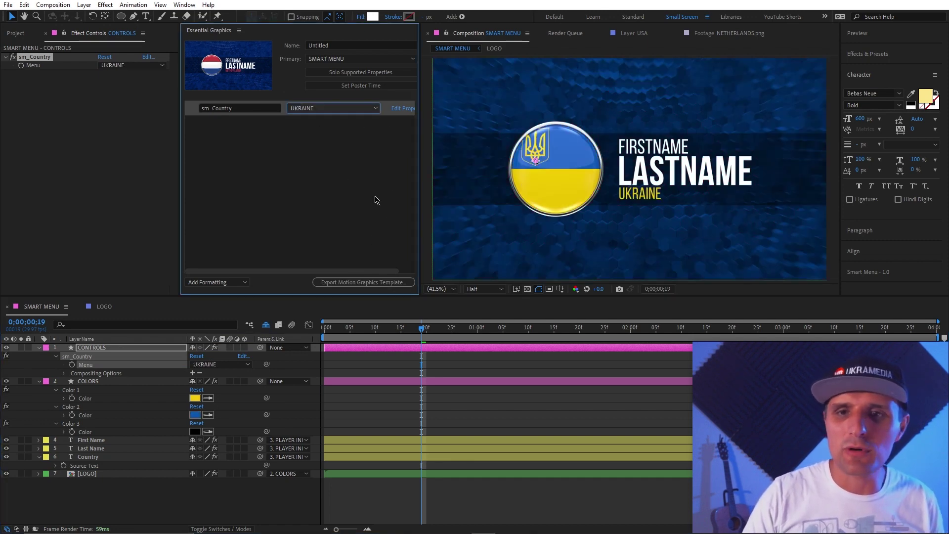
pyautogui.click(309, 109)
pyautogui.click(302, 155)
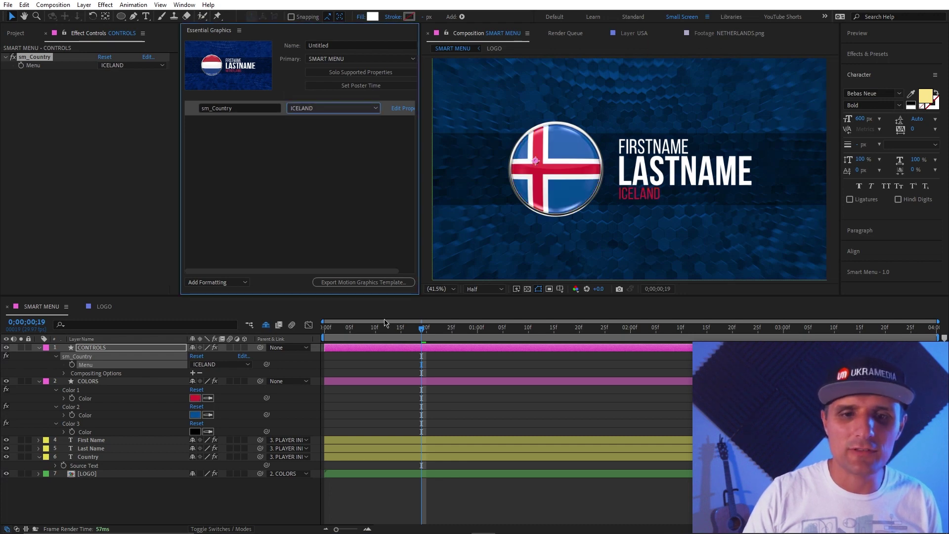